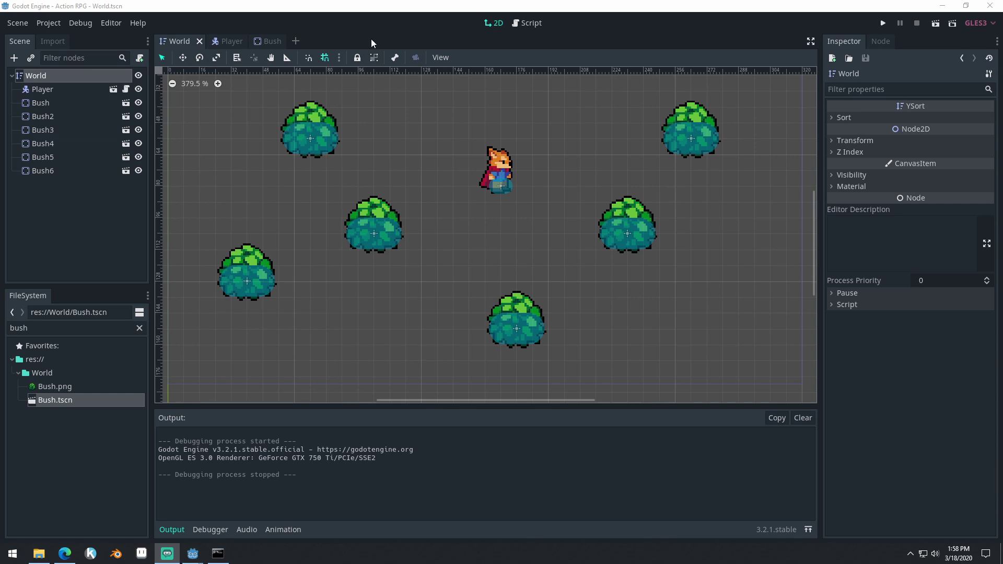
Step: Run the game and walk the player character around the bushes
{"action": "left_click", "coordinate": [883, 23]}
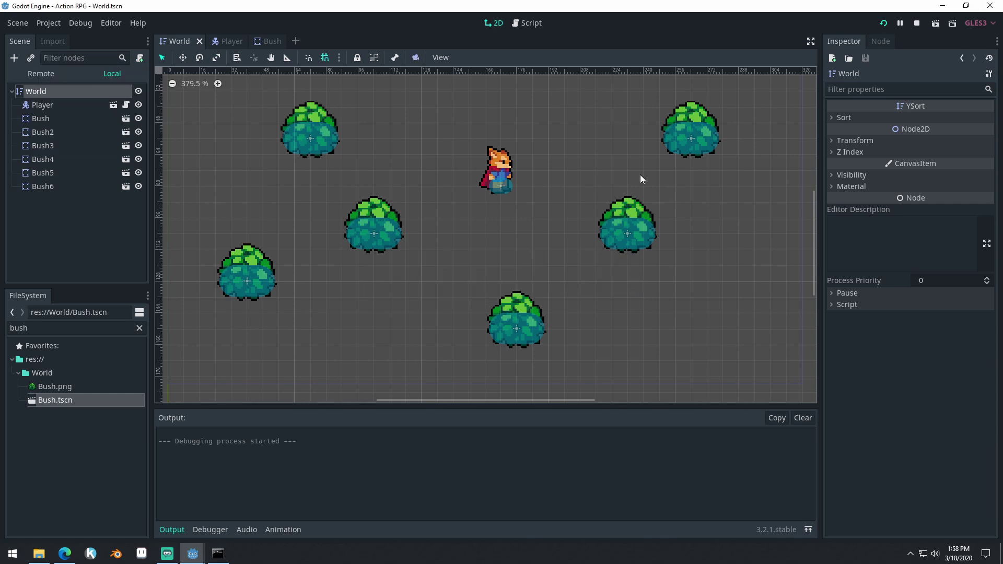
{"action": "key", "text": "Left"}
{"action": "key", "text": "Up"}
{"action": "key", "text": "Right"}
{"action": "key", "text": "Down"}
{"action": "key", "text": "Right"}
{"action": "key", "text": "Up"}
Step: Steer the player past a bush toward the top centre, then stop the game
{"action": "key", "text": "Left"}
{"action": "key", "text": "Down"}
{"action": "key", "text": "Down"}
{"action": "key", "text": "Right"}
{"action": "key", "text": "Up"}
{"action": "key", "text": "Right"}
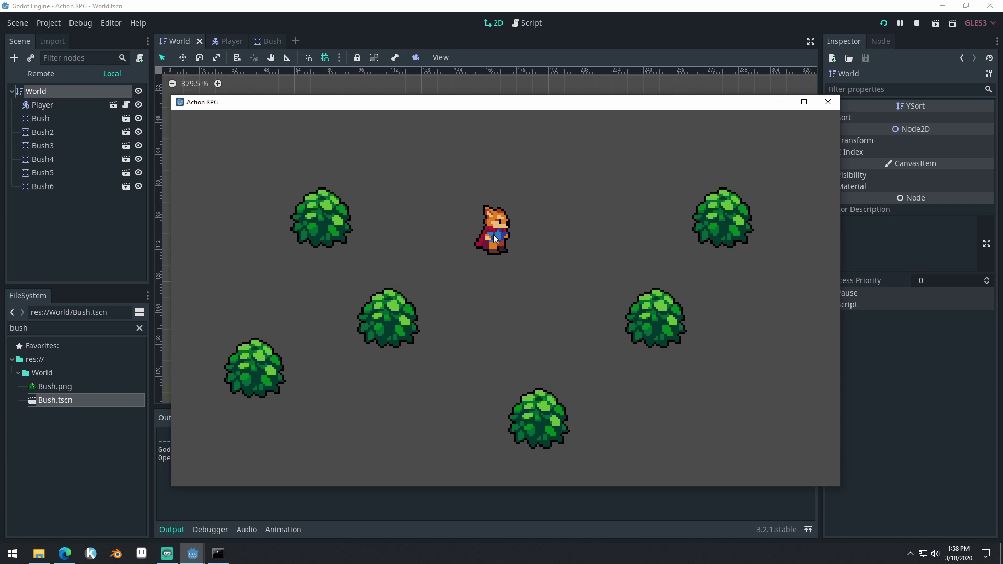
{"action": "left_click", "coordinate": [827, 102]}
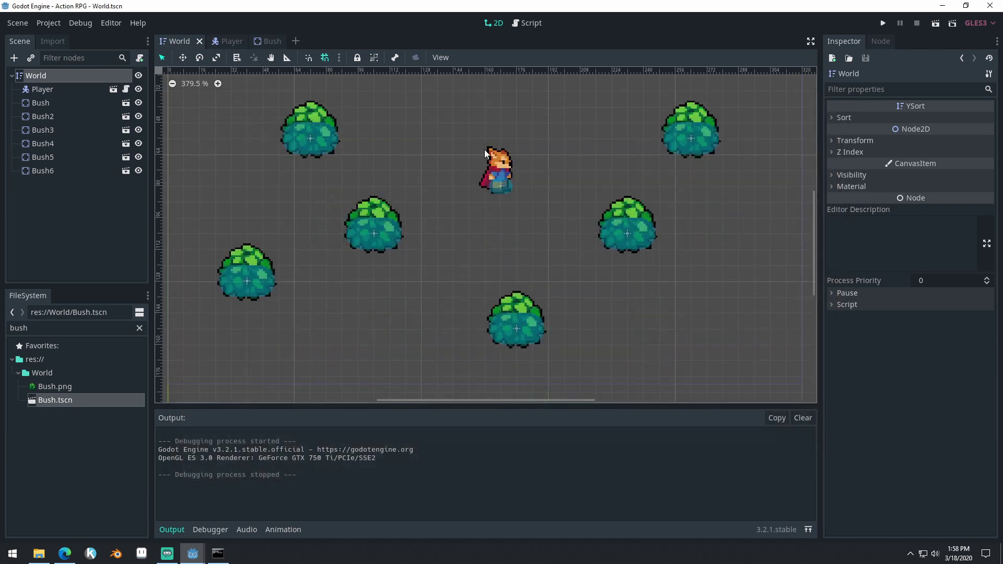
Step: Close the Bush and Player tabs and reopen Player centred on the fox sprite
{"action": "left_click", "coordinate": [277, 43]}
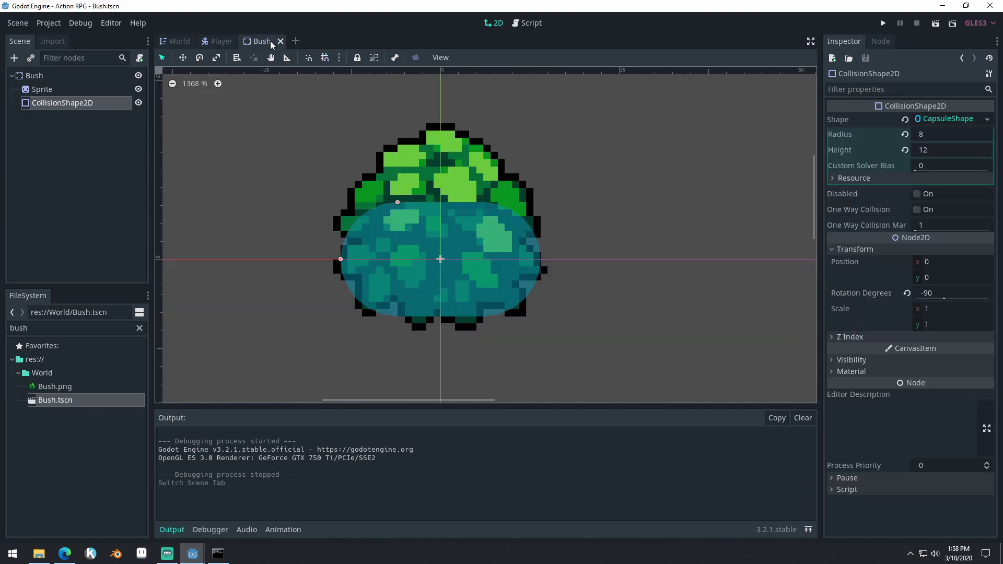
{"action": "left_click", "coordinate": [280, 41]}
{"action": "left_click", "coordinate": [240, 41]}
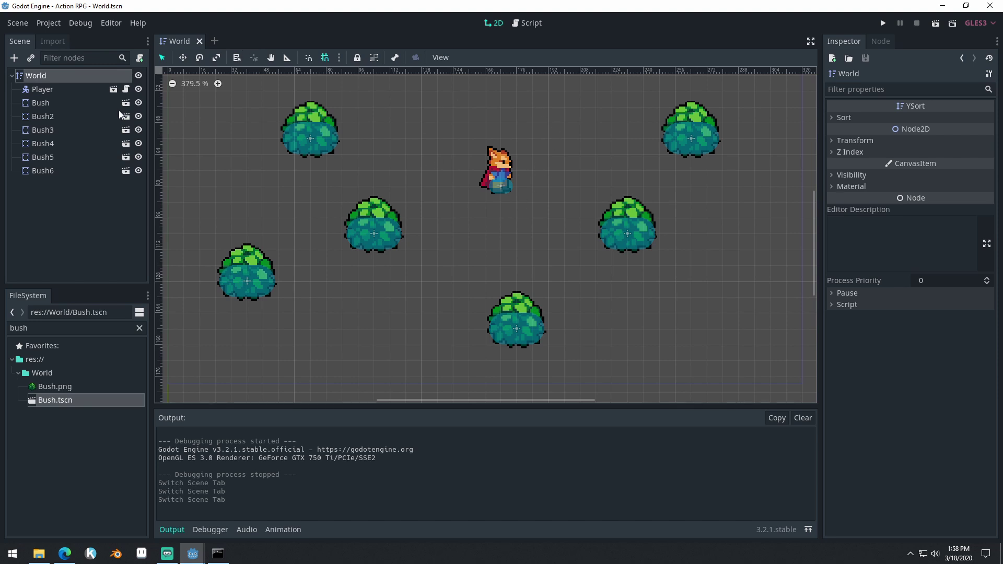
{"action": "left_click", "coordinate": [113, 90]}
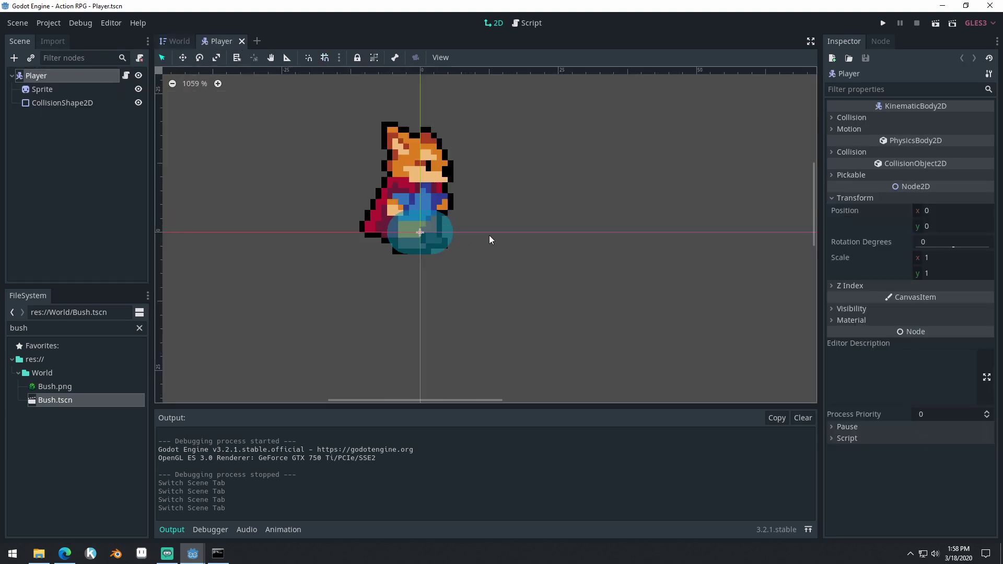
{"action": "scroll", "coordinate": [559, 230], "scroll_direction": "up", "scroll_amount": 2}
{"action": "middle_click_drag", "start_coordinate": [548, 211], "coordinate": [604, 231]}
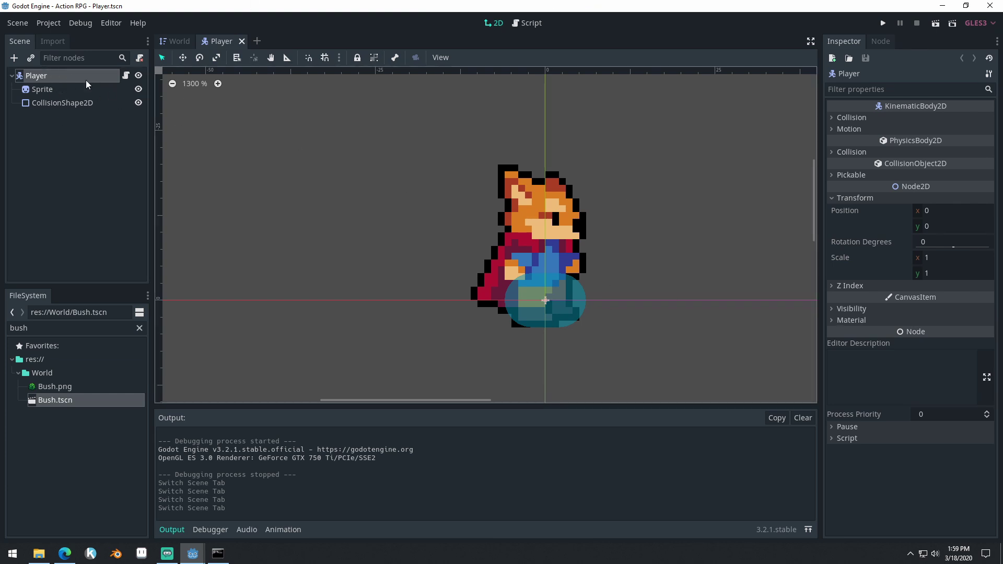
Step: Add an AnimationPlayer child node under Player and enlarge the animation timeline
{"action": "left_click", "coordinate": [14, 57]}
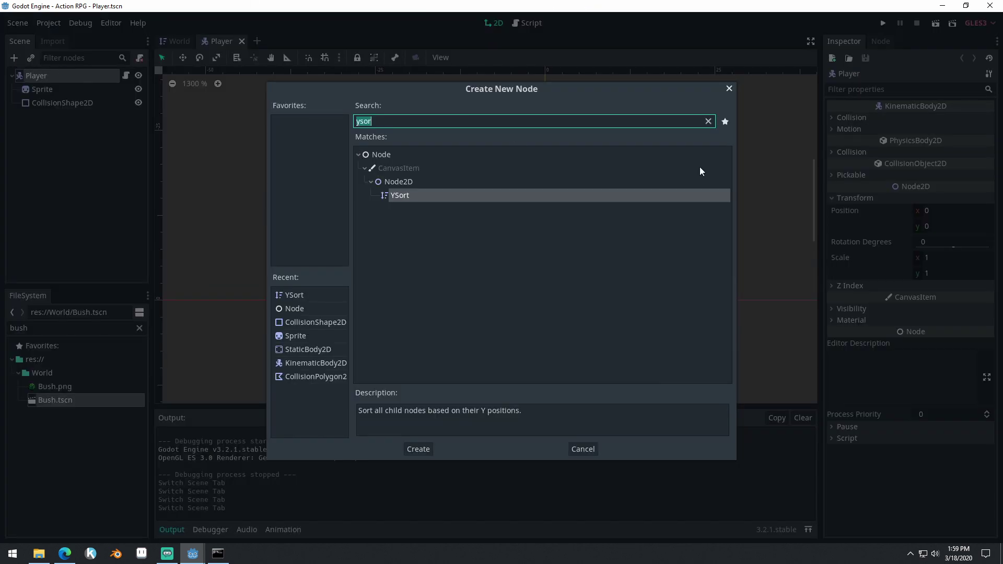
{"action": "type", "text": "animation"}
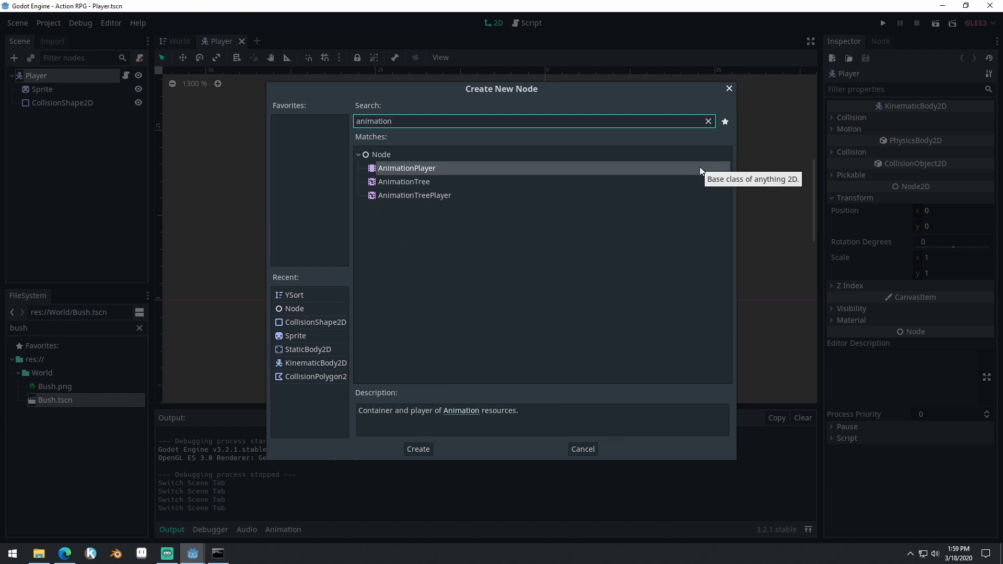
{"action": "double_click", "coordinate": [699, 167]}
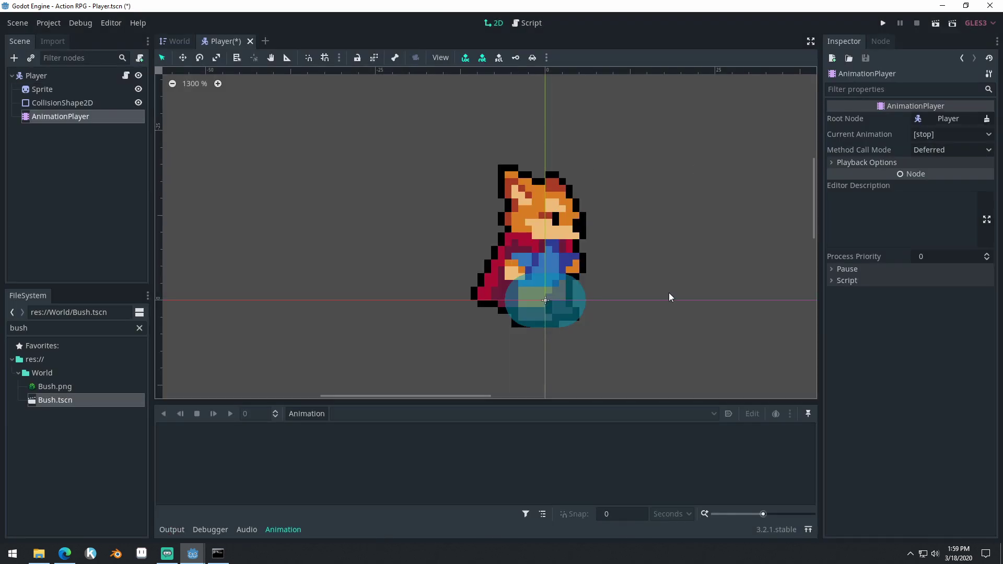
{"action": "scroll", "coordinate": [672, 299], "scroll_direction": "down", "scroll_amount": 3}
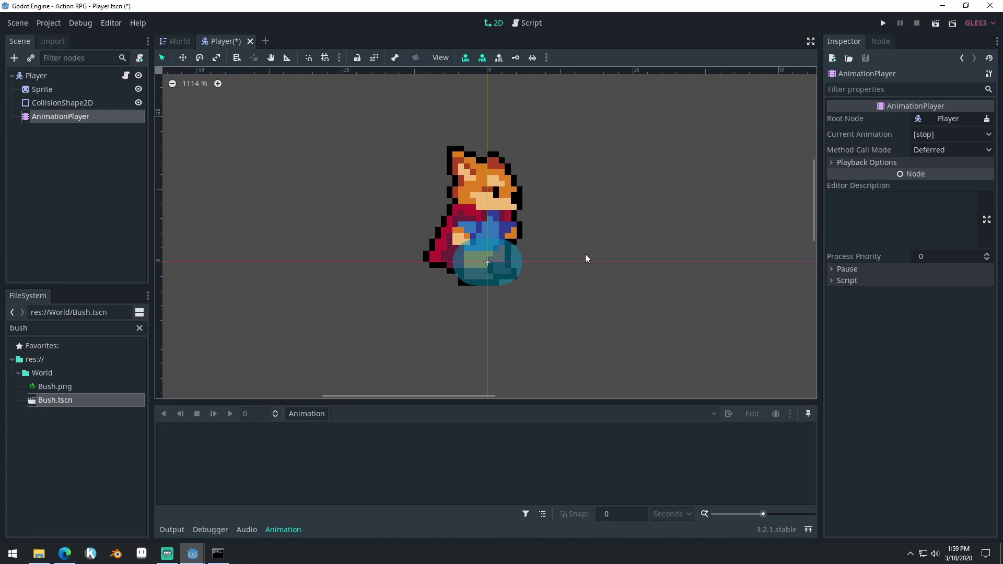
{"action": "left_click_drag", "start_coordinate": [538, 403], "coordinate": [535, 370]}
{"action": "scroll", "coordinate": [582, 233], "scroll_direction": "down", "scroll_amount": 3}
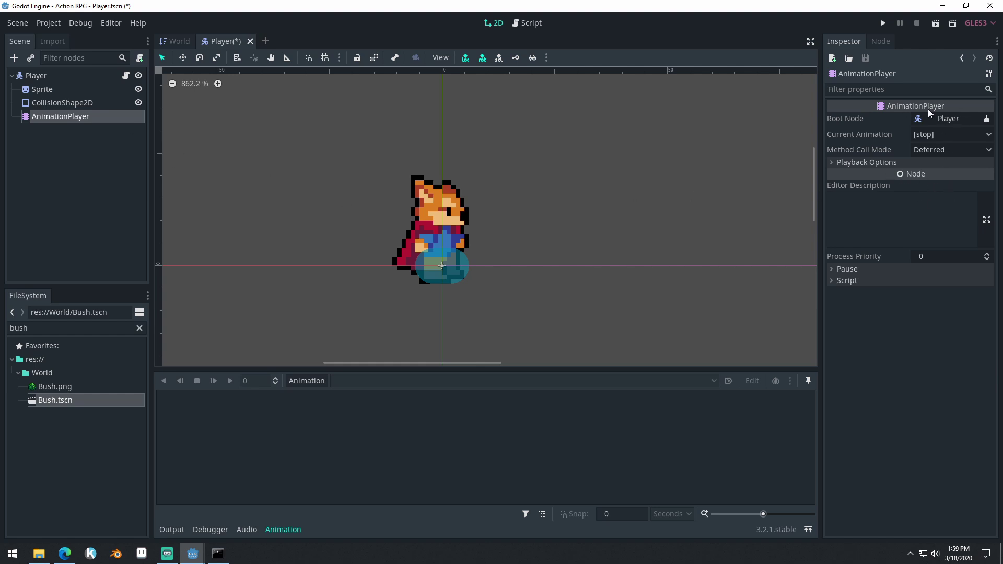
Step: Inspect the Sprite's offset, animation, material and visibility settings
{"action": "left_click", "coordinate": [40, 93]}
{"action": "left_click", "coordinate": [847, 167]}
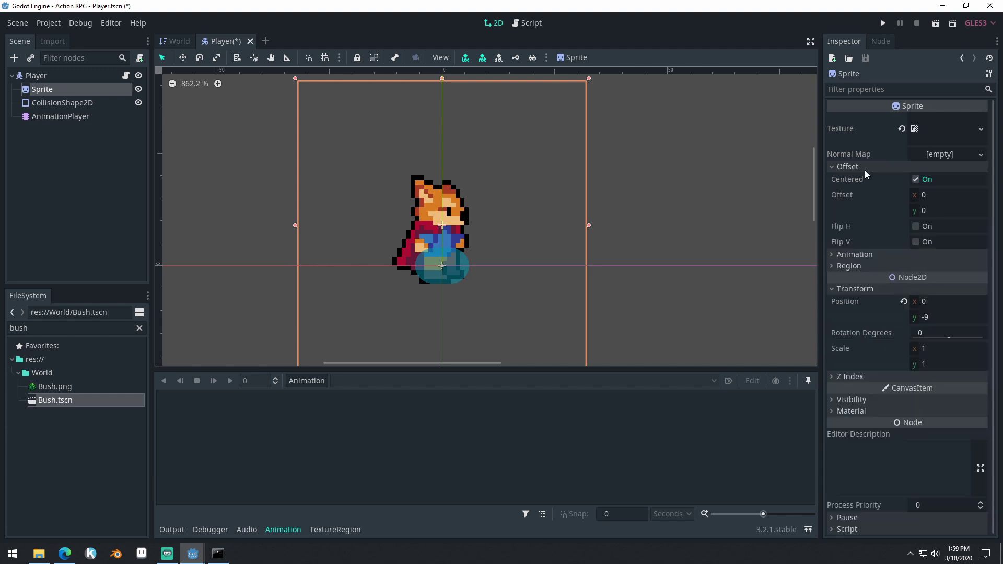
{"action": "left_click", "coordinate": [867, 255]}
{"action": "scroll", "coordinate": [867, 329], "scroll_direction": "down", "scroll_amount": 3}
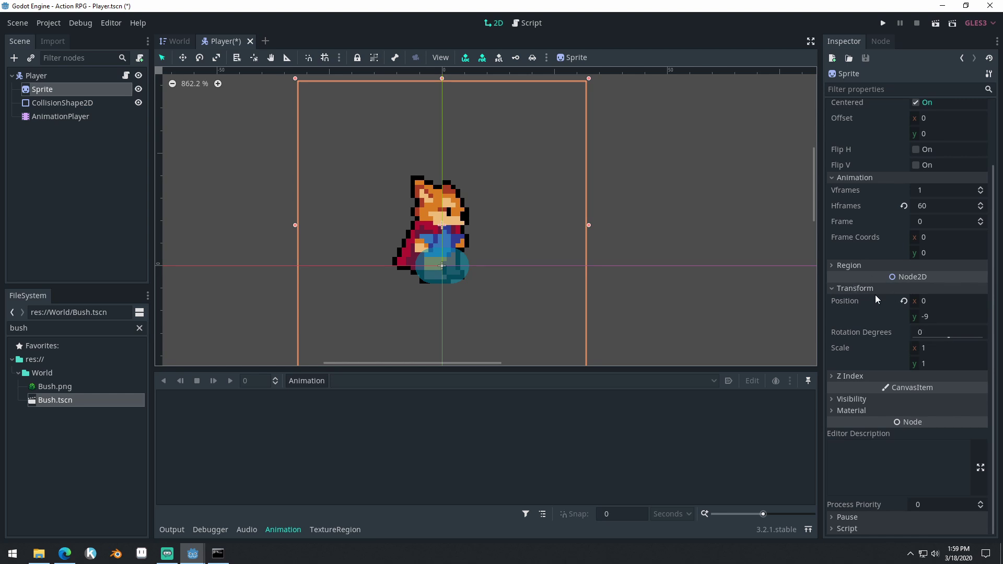
{"action": "left_click", "coordinate": [854, 410]}
{"action": "left_click", "coordinate": [861, 399]}
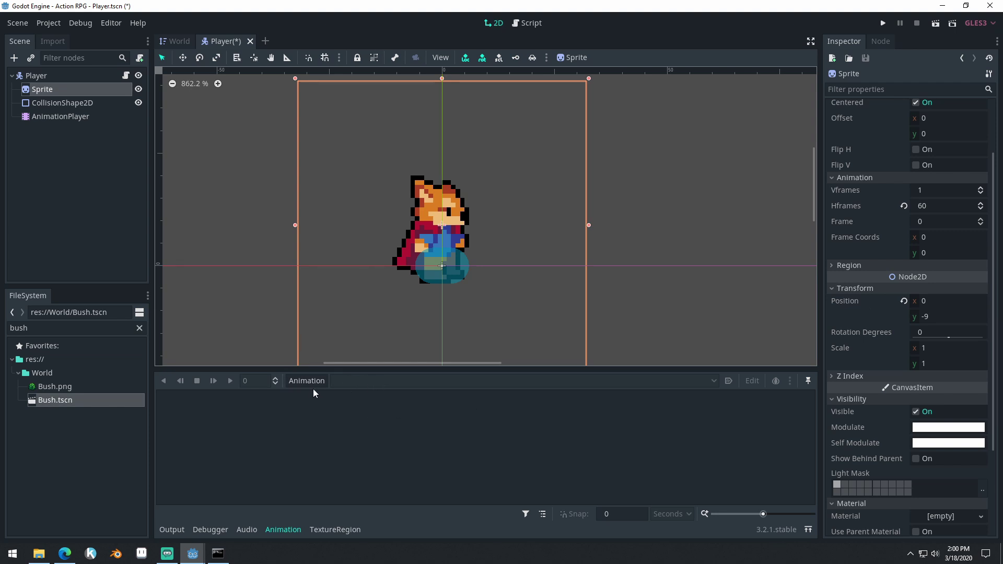
Step: Select AnimationPlayer and create a new animation named RunRight
{"action": "left_click", "coordinate": [62, 119]}
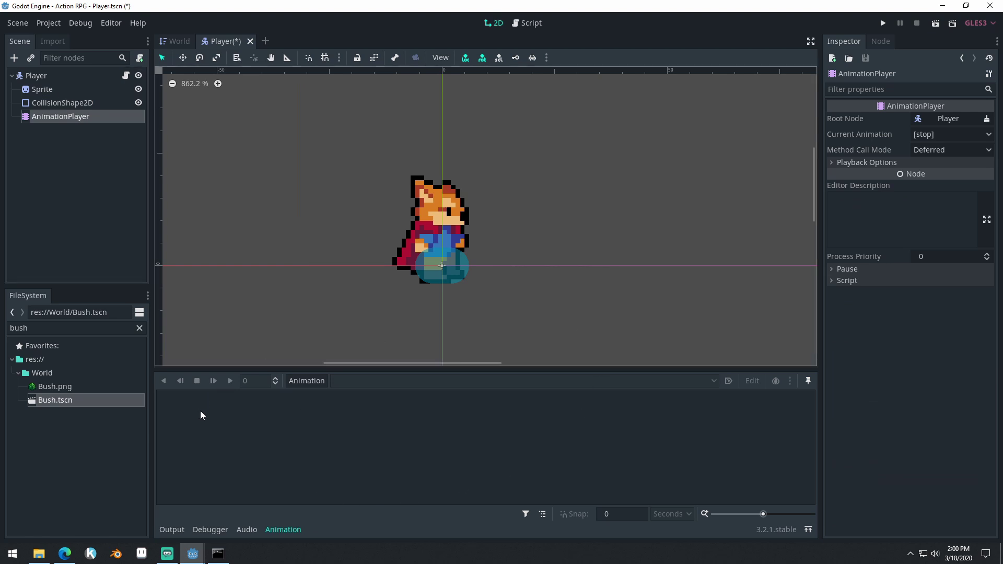
{"action": "scroll", "coordinate": [551, 280], "scroll_direction": "left", "scroll_amount": 3}
{"action": "scroll", "coordinate": [550, 280], "scroll_direction": "down", "scroll_amount": 2}
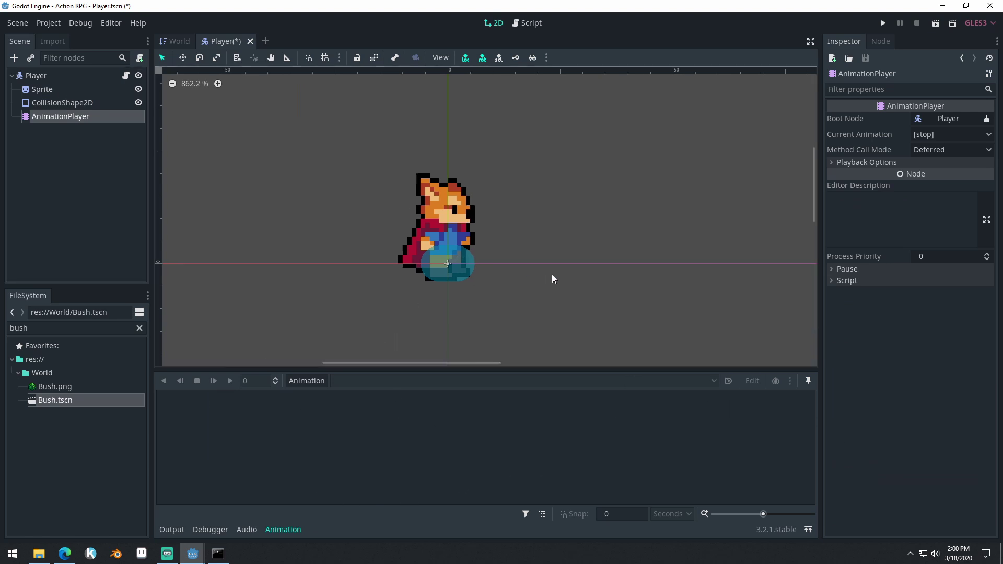
{"action": "left_click", "coordinate": [303, 383]}
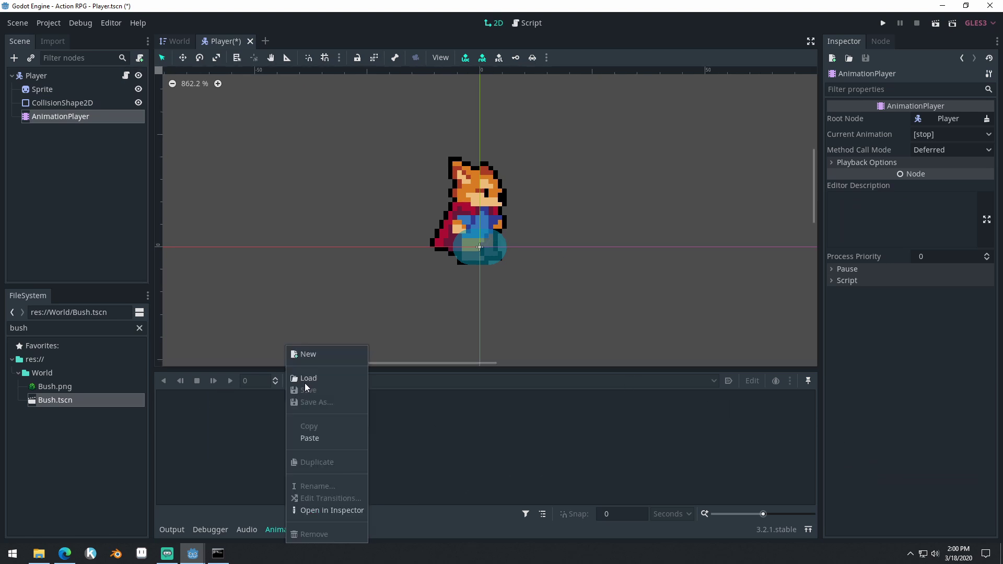
{"action": "left_click", "coordinate": [318, 356]}
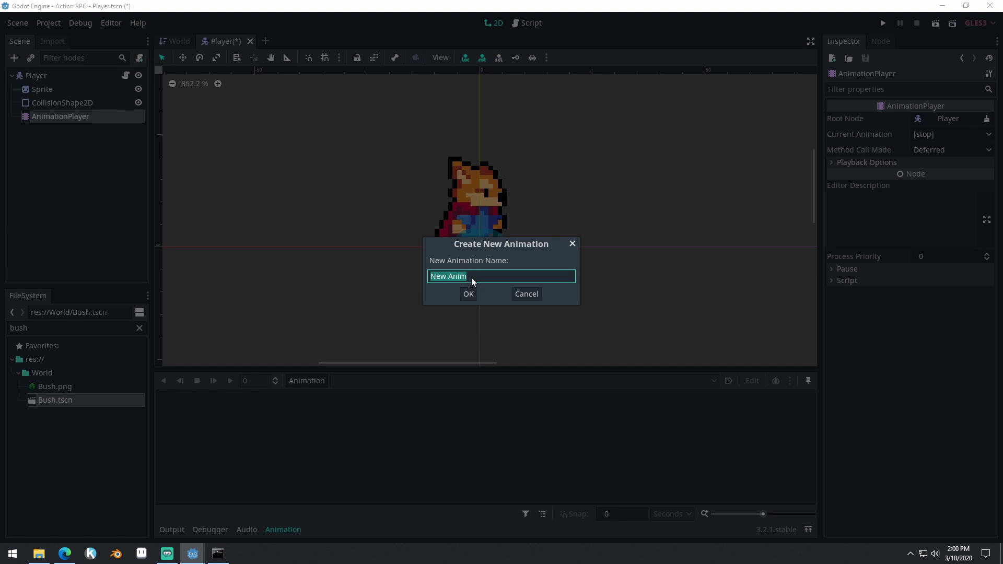
{"action": "type", "text": "RunRight"}
{"action": "key", "text": "Return"}
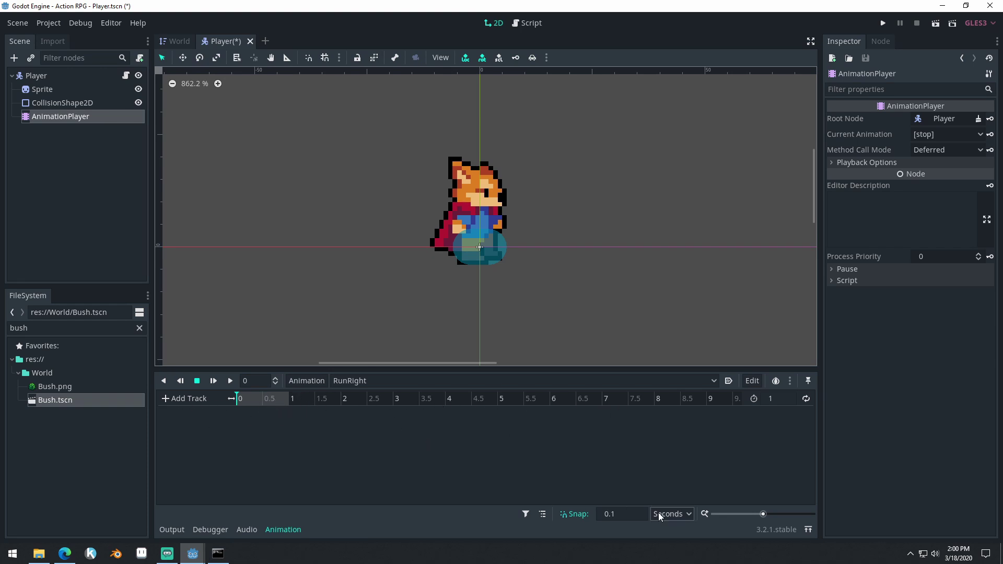
Step: Keep the timeline in seconds and zoom it in to tenths of a second
{"action": "left_click", "coordinate": [692, 516]}
{"action": "left_click", "coordinate": [687, 522]}
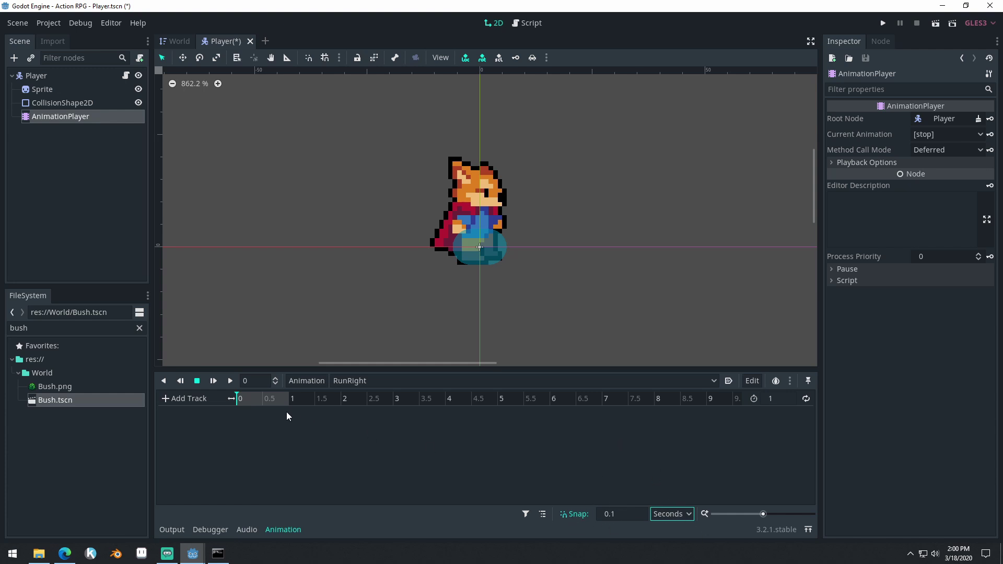
{"action": "left_click_drag", "start_coordinate": [249, 399], "coordinate": [291, 400]}
{"action": "left_click", "coordinate": [254, 382]}
{"action": "left_click", "coordinate": [284, 400]}
{"action": "left_click_drag", "start_coordinate": [766, 513], "coordinate": [752, 513]}
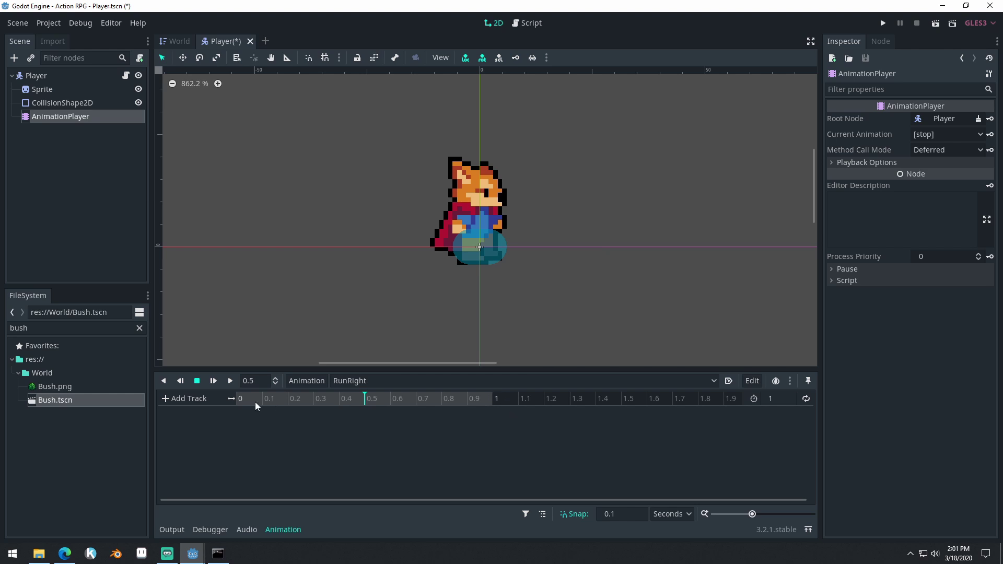
Step: Scrub the playhead through 0.9, 0.5, the start and 0.6 seconds
{"action": "mouse_move", "coordinate": [494, 401]}
{"action": "left_mouse_down"}
{"action": "mouse_move", "coordinate": [506, 404]}
{"action": "mouse_move", "coordinate": [478, 406]}
{"action": "mouse_move", "coordinate": [489, 405]}
{"action": "left_mouse_up"}
{"action": "left_click_drag", "start_coordinate": [238, 402], "coordinate": [374, 403]}
{"action": "left_click_drag", "start_coordinate": [474, 411], "coordinate": [225, 394]}
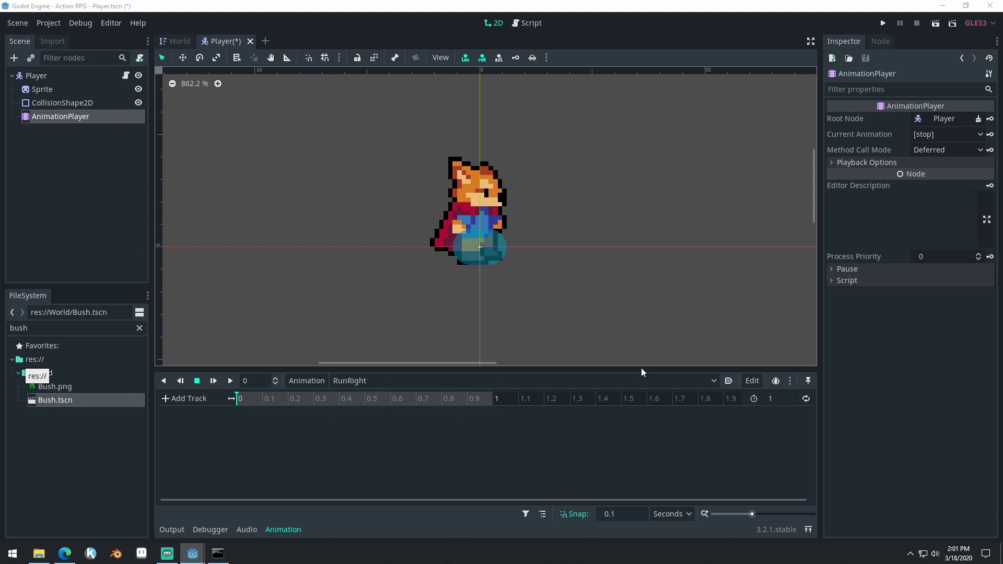
{"action": "left_click_drag", "start_coordinate": [315, 399], "coordinate": [390, 402]}
Step: Set the RunRight length to 0.6 seconds and scrub through it
{"action": "left_click", "coordinate": [778, 398]}
{"action": "type", "text": ".6"}
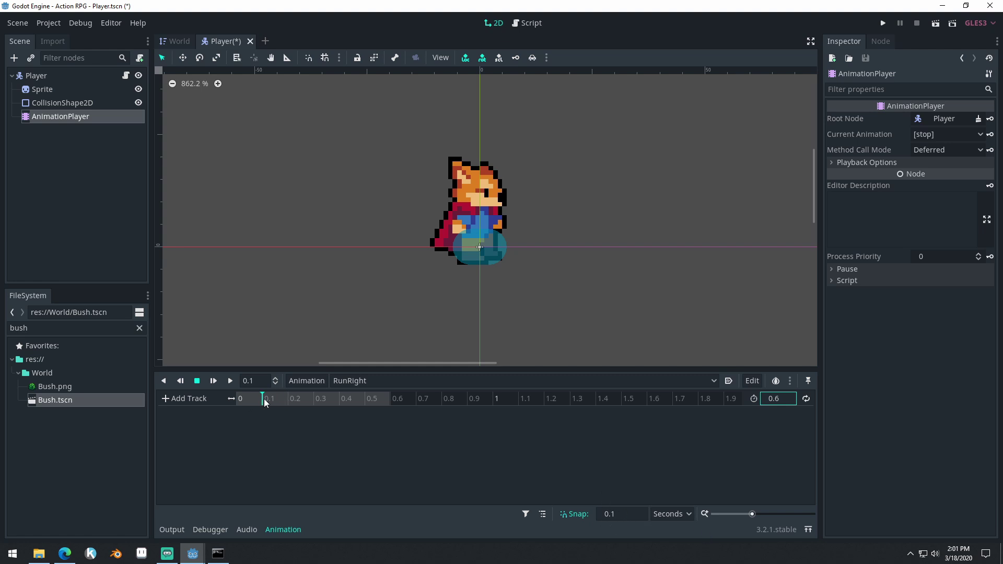
{"action": "left_click_drag", "start_coordinate": [282, 398], "coordinate": [387, 396]}
{"action": "left_click_drag", "start_coordinate": [270, 398], "coordinate": [225, 404]}
{"action": "left_click_drag", "start_coordinate": [366, 401], "coordinate": [224, 404]}
Step: Select the Sprite and step its frame forward to 6
{"action": "left_click", "coordinate": [55, 90]}
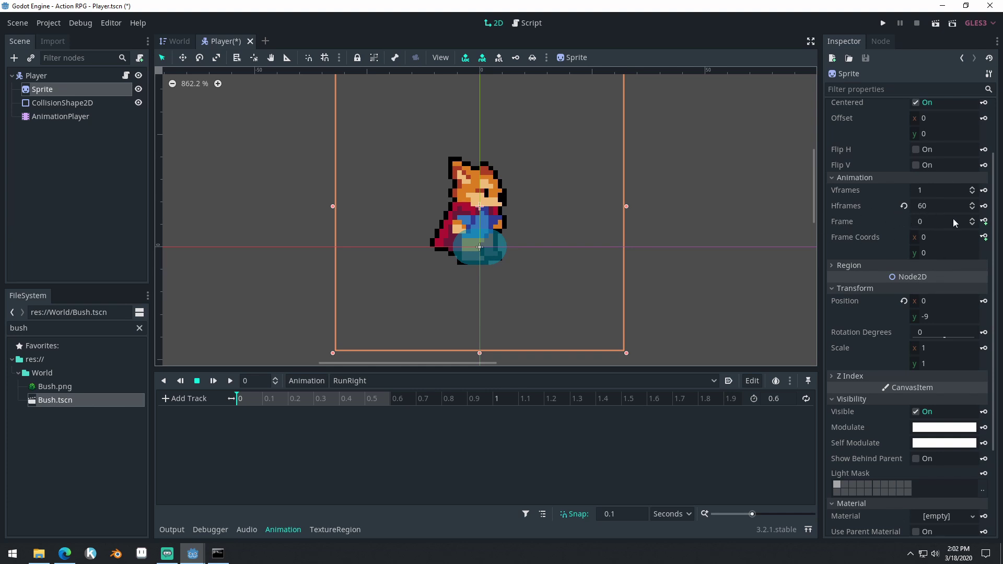
{"action": "left_click", "coordinate": [973, 220]}
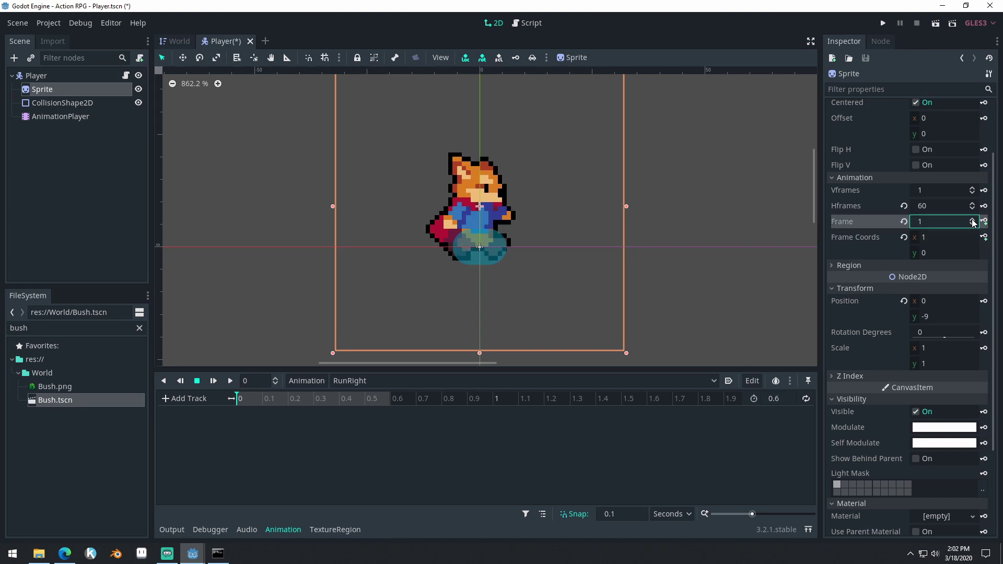
{"action": "left_click", "coordinate": [973, 220]}
{"action": "left_click", "coordinate": [972, 220]}
{"action": "left_click", "coordinate": [972, 220]}
{"action": "left_click", "coordinate": [972, 220]}
{"action": "left_click", "coordinate": [973, 220]}
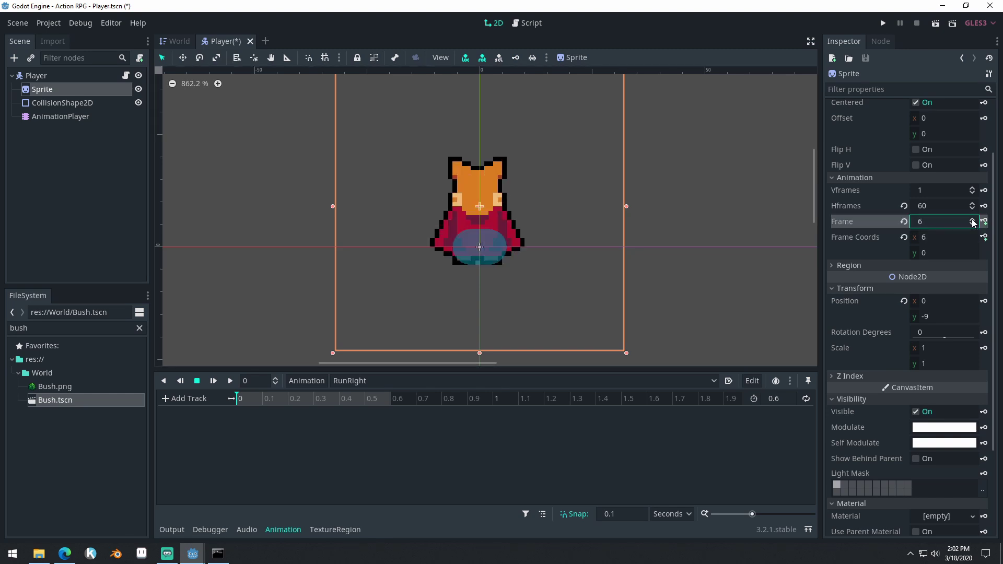
Step: Step the frame back to 0, set it to 1, and keyframe it in RunRight
{"action": "left_click", "coordinate": [976, 224]}
{"action": "left_click", "coordinate": [975, 225]}
{"action": "left_click", "coordinate": [975, 225]}
{"action": "left_click", "coordinate": [975, 226]}
{"action": "left_click", "coordinate": [976, 226]}
{"action": "left_click", "coordinate": [976, 225]}
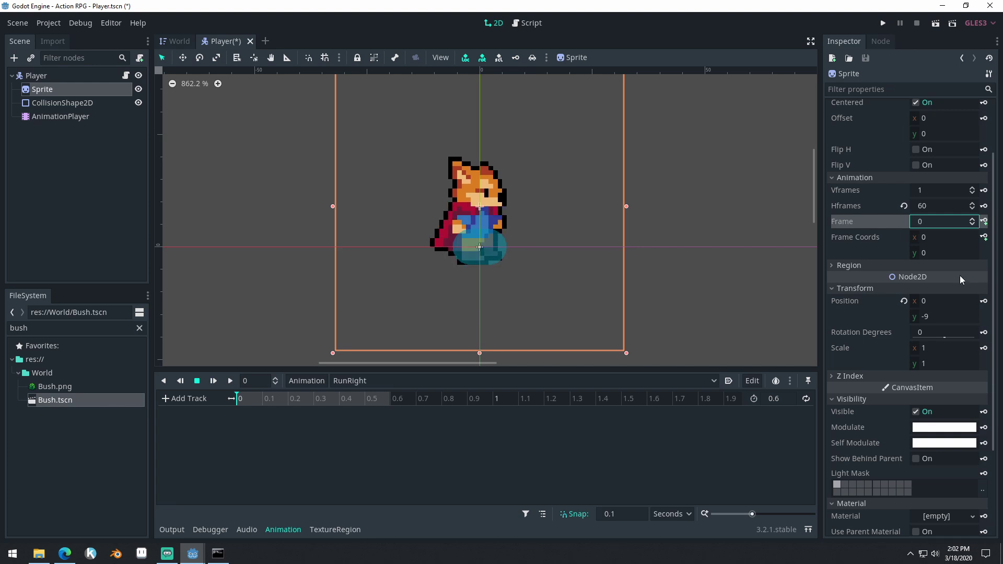
{"action": "left_click", "coordinate": [972, 219]}
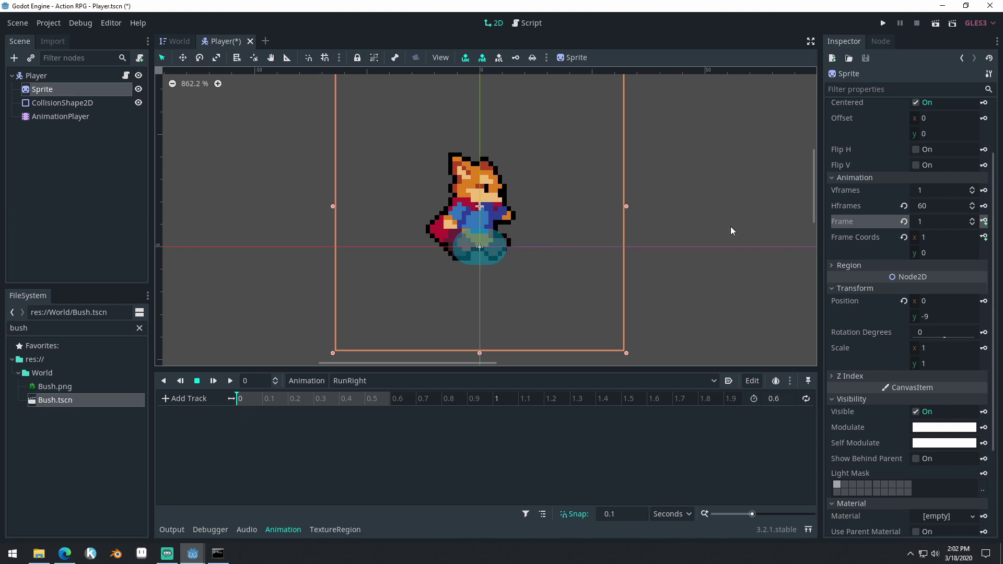
{"action": "left_click", "coordinate": [984, 221]}
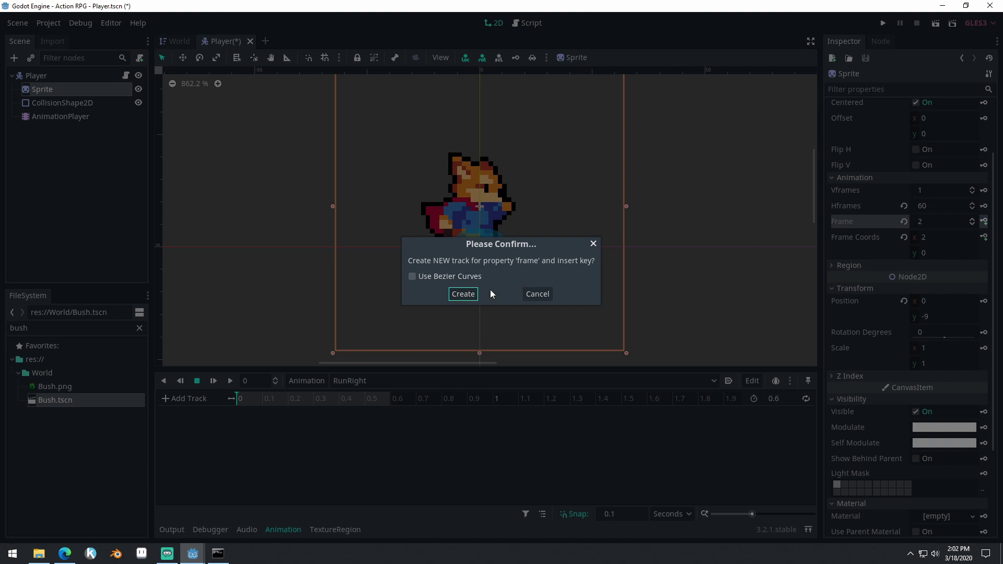
Step: Create the frame track with its first key, then key frame 2 at 0.1
{"action": "left_click", "coordinate": [468, 294]}
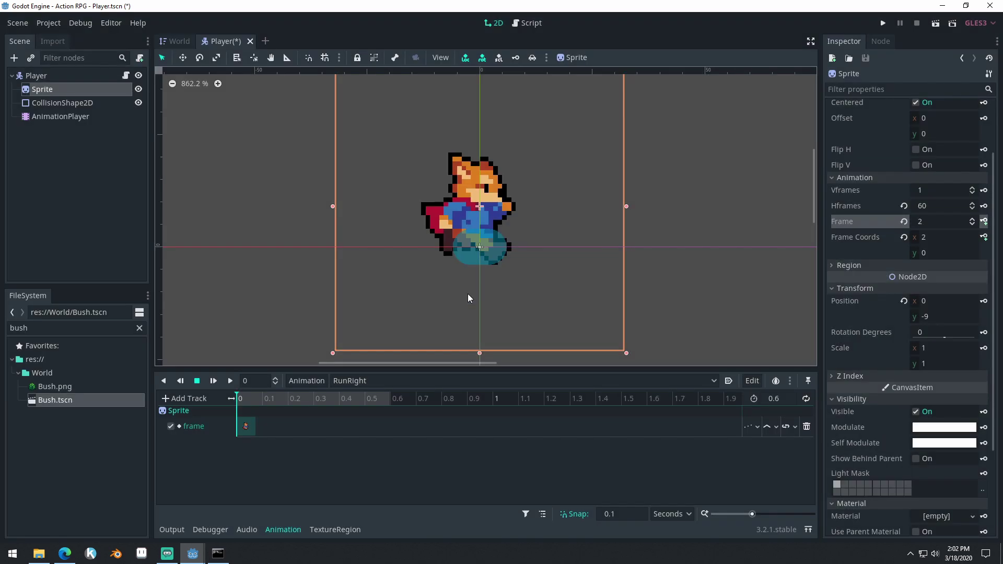
{"action": "left_click", "coordinate": [246, 427]}
{"action": "left_click", "coordinate": [241, 400]}
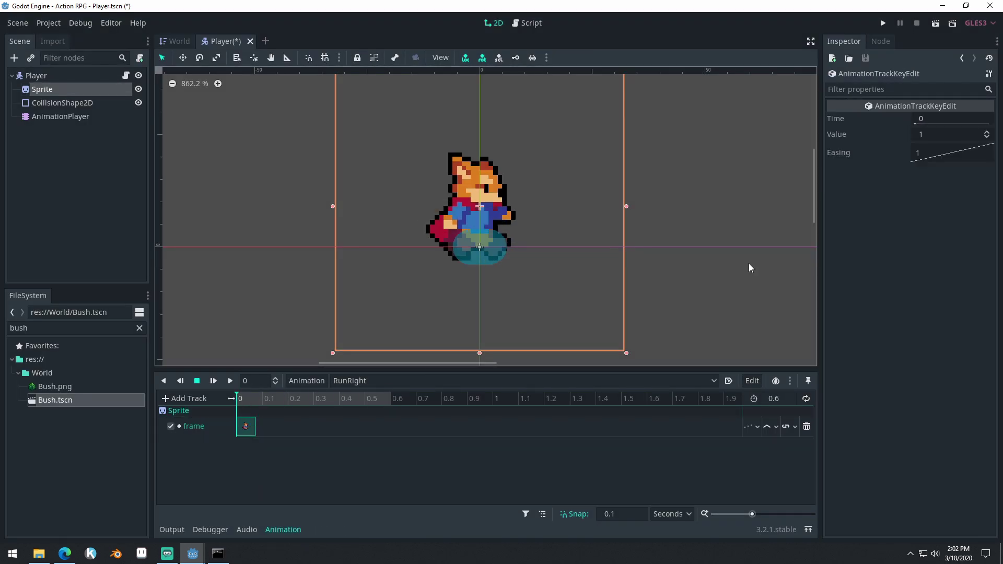
{"action": "left_click", "coordinate": [61, 90]}
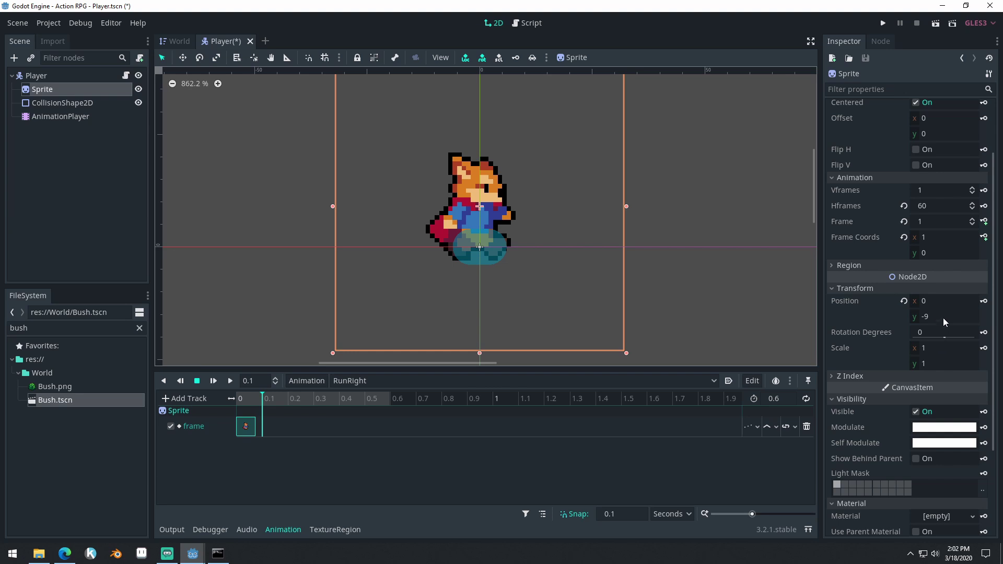
{"action": "left_click", "coordinate": [971, 219]}
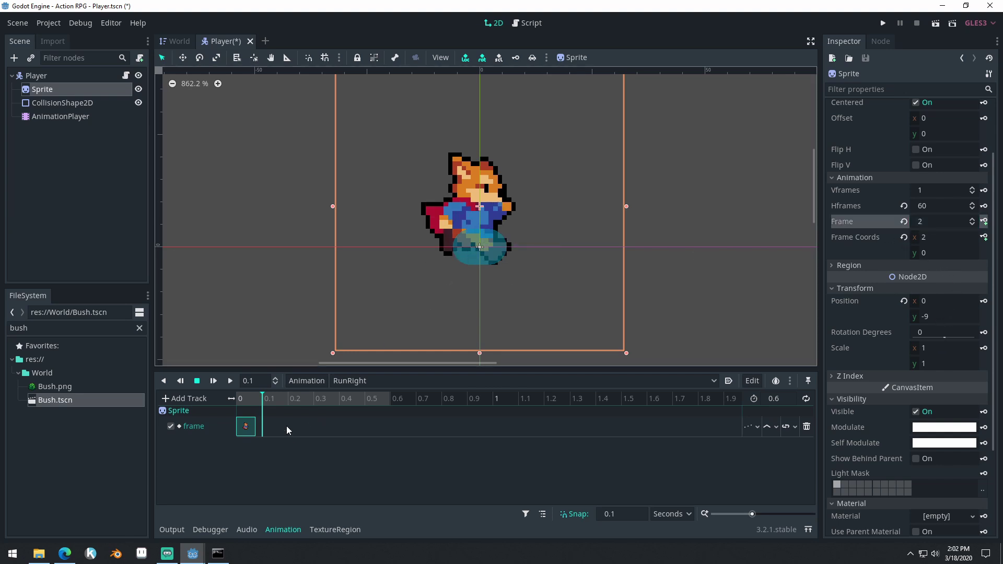
{"action": "left_click", "coordinate": [984, 221]}
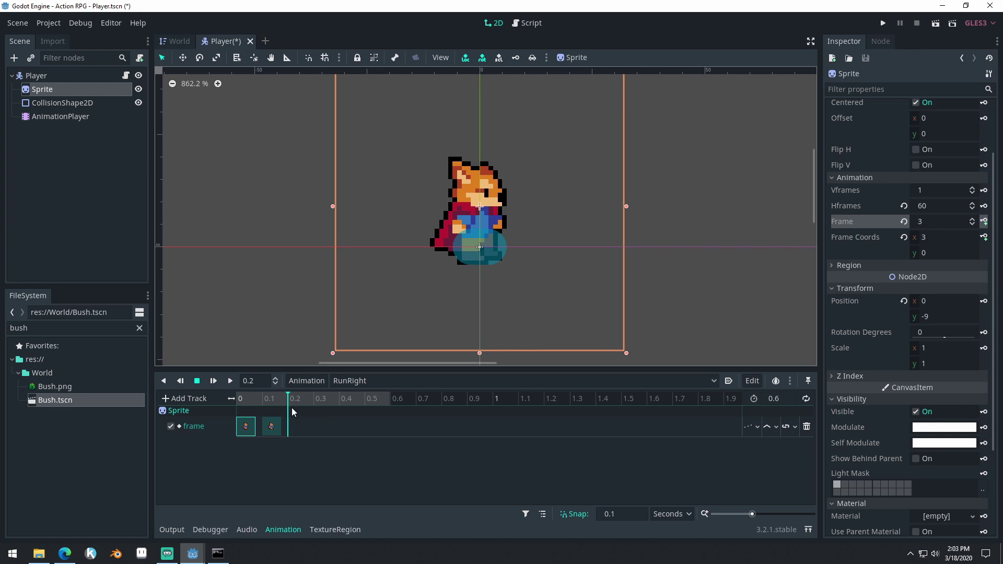
Step: Key the next run frames at 0.2–0.4, then frame 0 at 0.5
{"action": "left_click", "coordinate": [985, 222]}
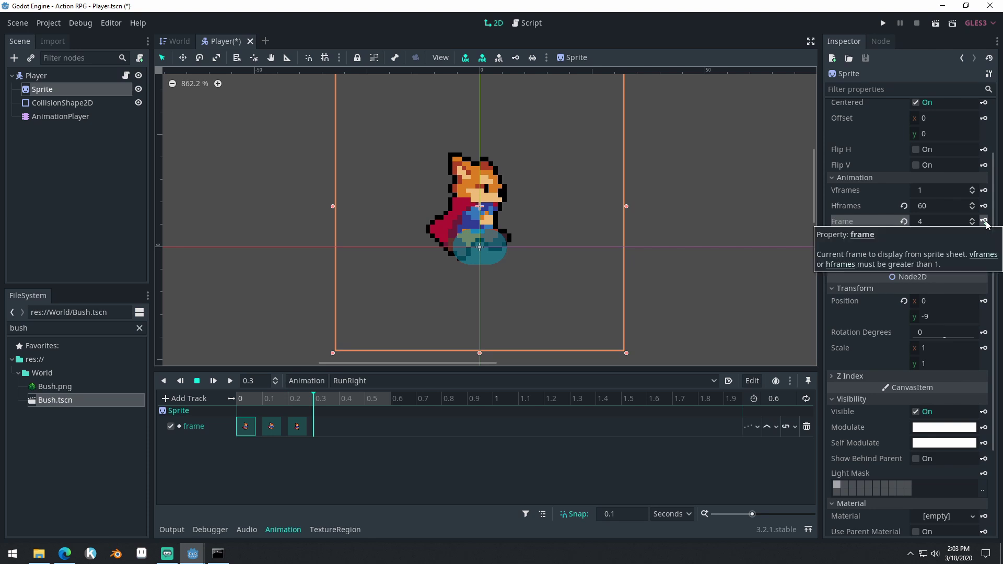
{"action": "left_click", "coordinate": [985, 222]}
{"action": "left_click", "coordinate": [985, 222]}
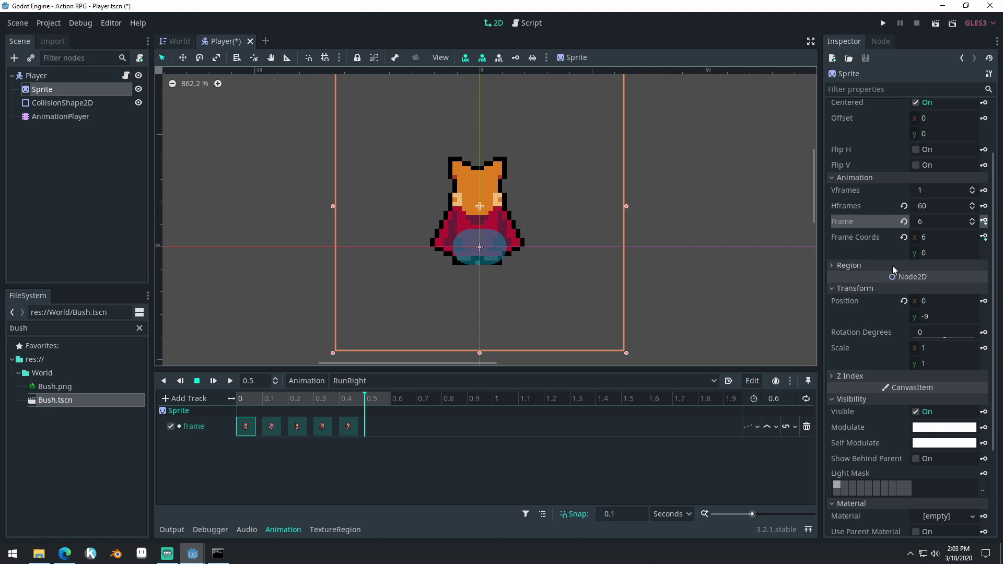
{"action": "left_click", "coordinate": [973, 224]}
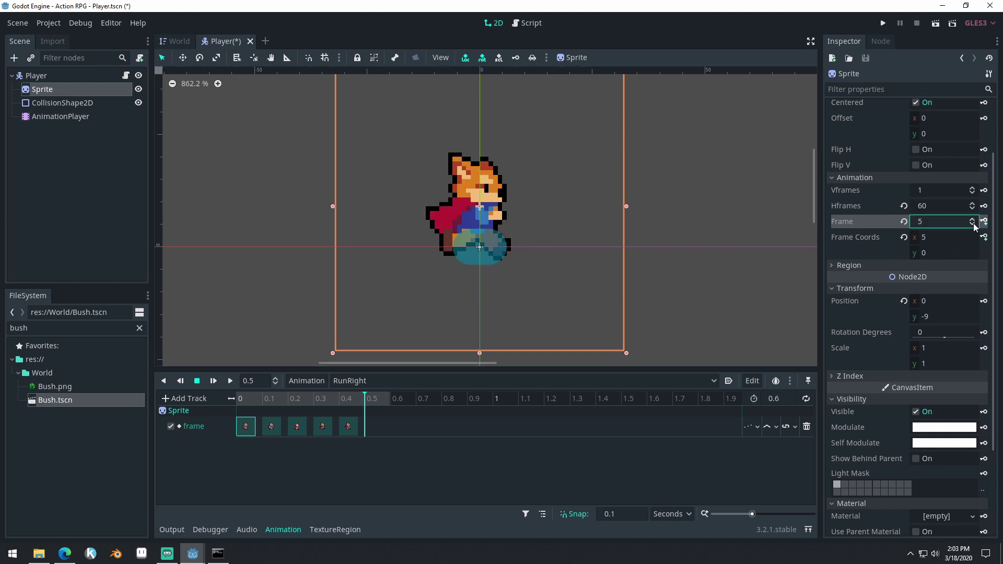
{"action": "left_click", "coordinate": [972, 224]}
{"action": "left_click", "coordinate": [972, 224]}
{"action": "left_click", "coordinate": [973, 224]}
{"action": "left_click", "coordinate": [972, 224]}
{"action": "left_click", "coordinate": [973, 224]}
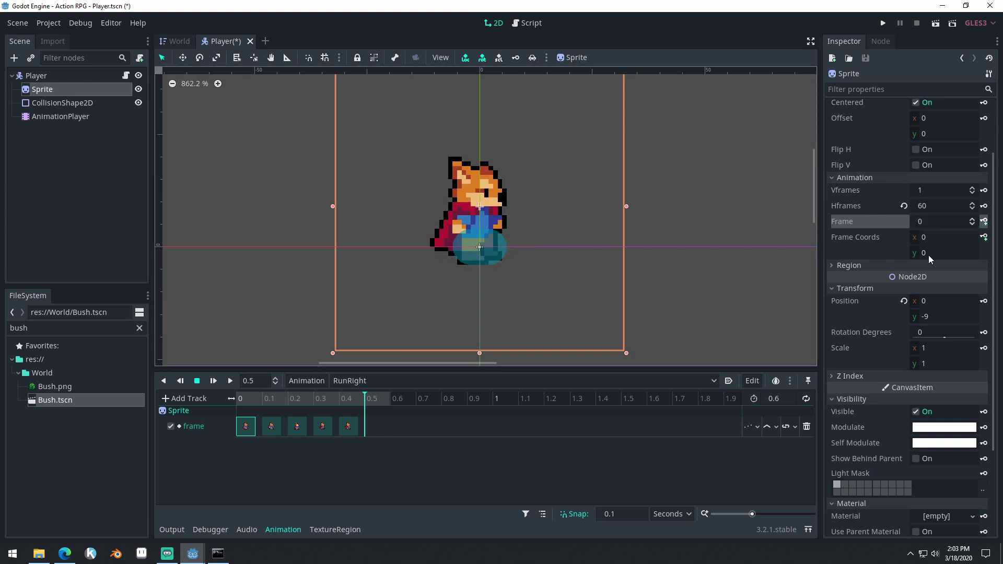
{"action": "left_click", "coordinate": [984, 221]}
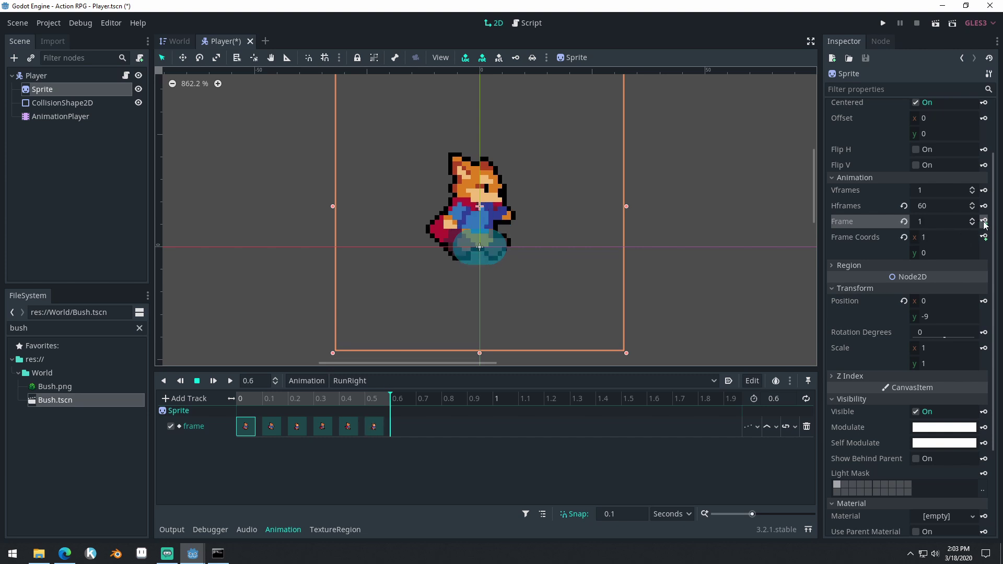
Step: Scrub the RunRight timeline to preview the run poses from 0 to 0.5
{"action": "left_click", "coordinate": [343, 400]}
{"action": "left_click_drag", "start_coordinate": [344, 400], "coordinate": [240, 400]}
{"action": "mouse_move", "coordinate": [260, 402]}
{"action": "left_mouse_down"}
{"action": "mouse_move", "coordinate": [371, 400]}
{"action": "mouse_move", "coordinate": [240, 402]}
{"action": "left_mouse_up"}
{"action": "left_click_drag", "start_coordinate": [246, 398], "coordinate": [373, 398]}
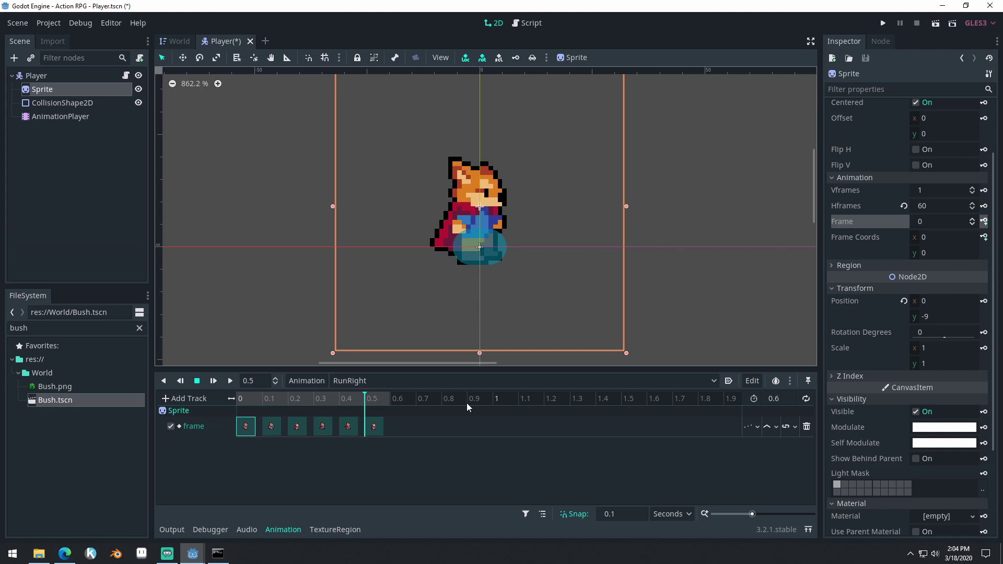
{"action": "left_click", "coordinate": [241, 400]}
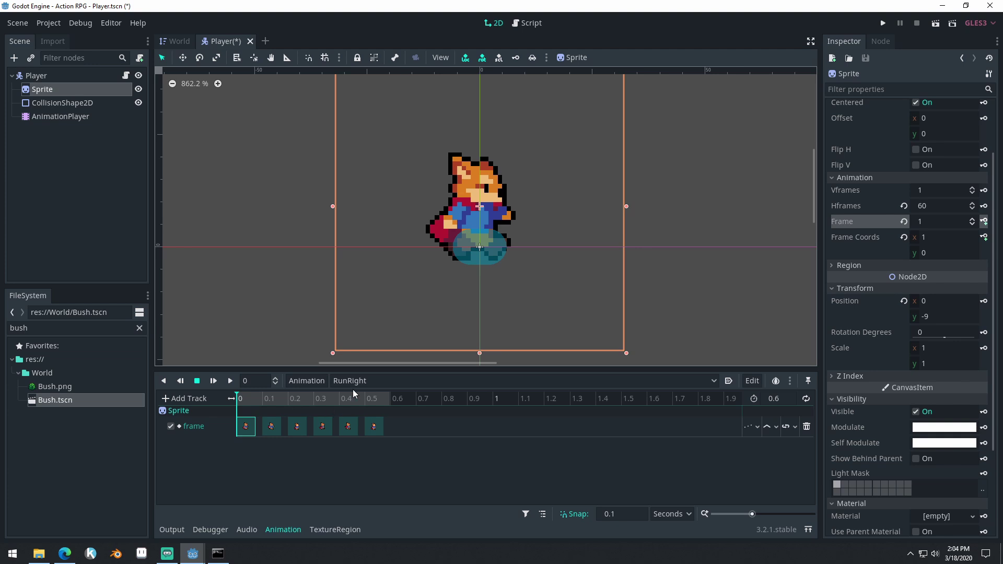
Step: Turn on looping for RunRight, preview playback, and save the Player scene
{"action": "left_click", "coordinate": [806, 399]}
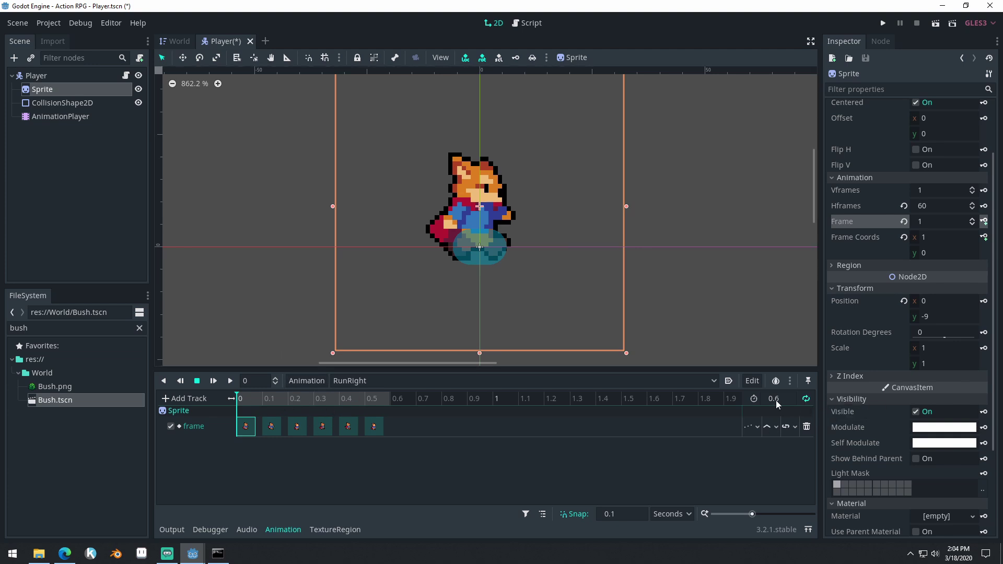
{"action": "left_click", "coordinate": [229, 381]}
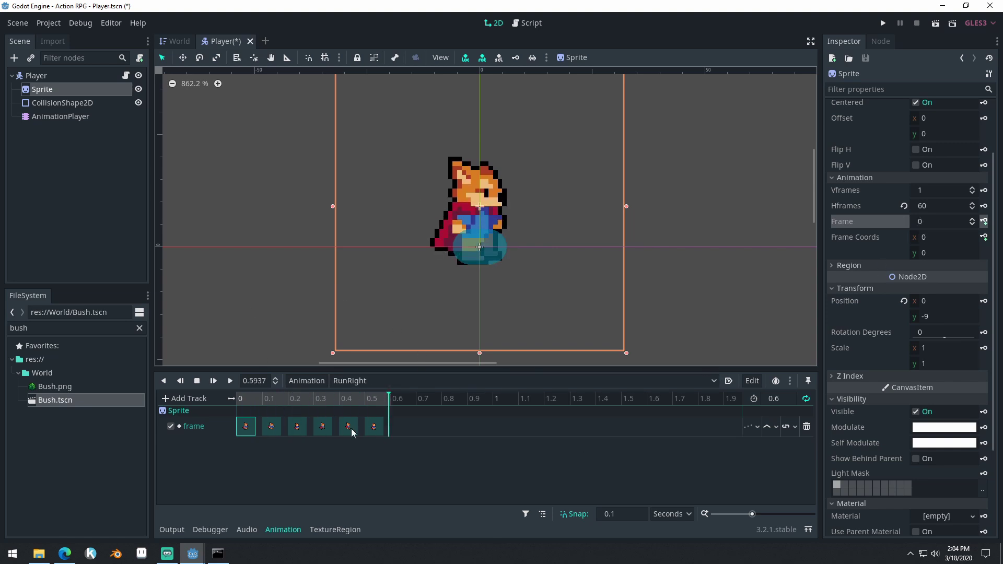
{"action": "left_click", "coordinate": [196, 380]}
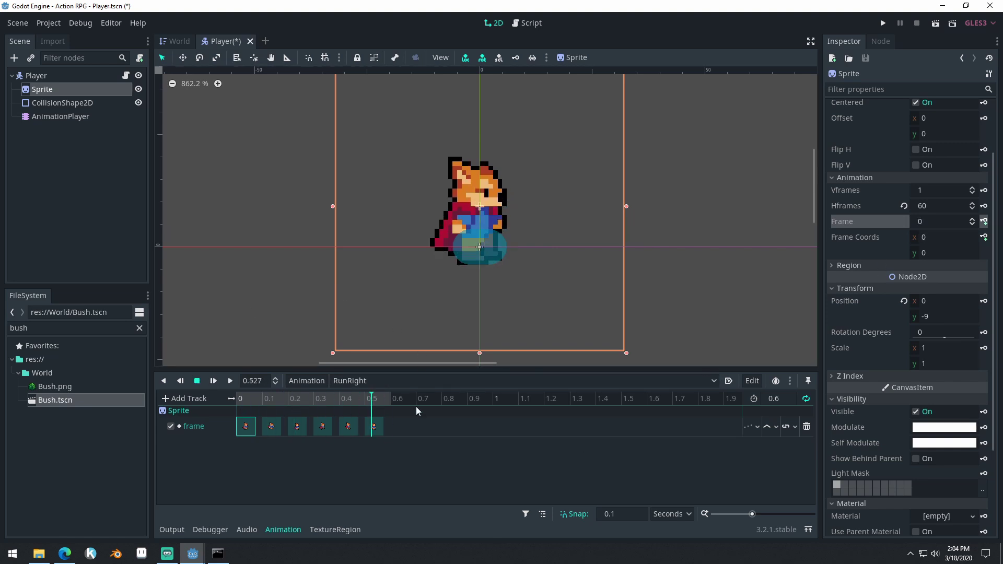
{"action": "key", "text": "ctrl+s"}
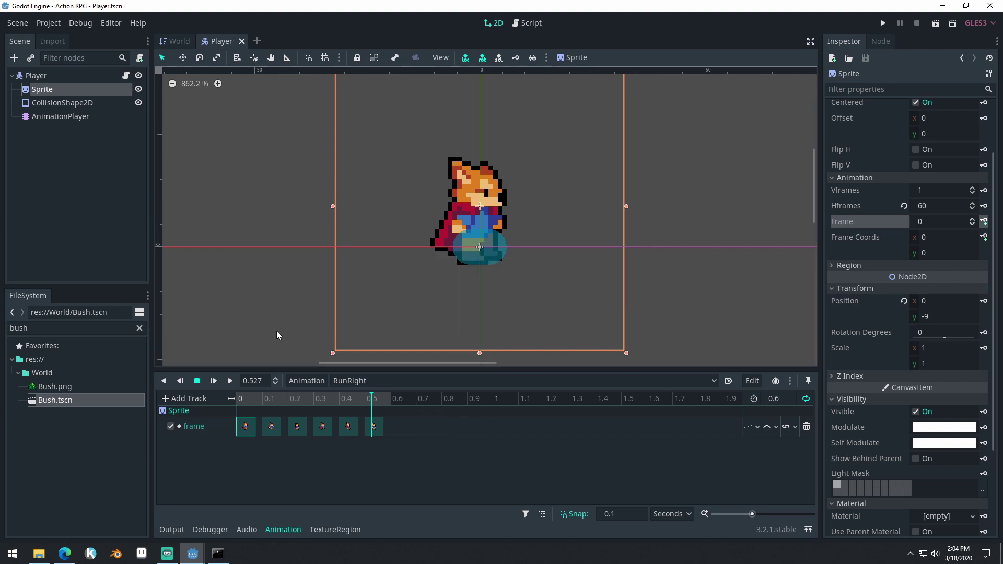
Step: Create a new animation named RunUp with a 0.6-second length
{"action": "left_click", "coordinate": [311, 381]}
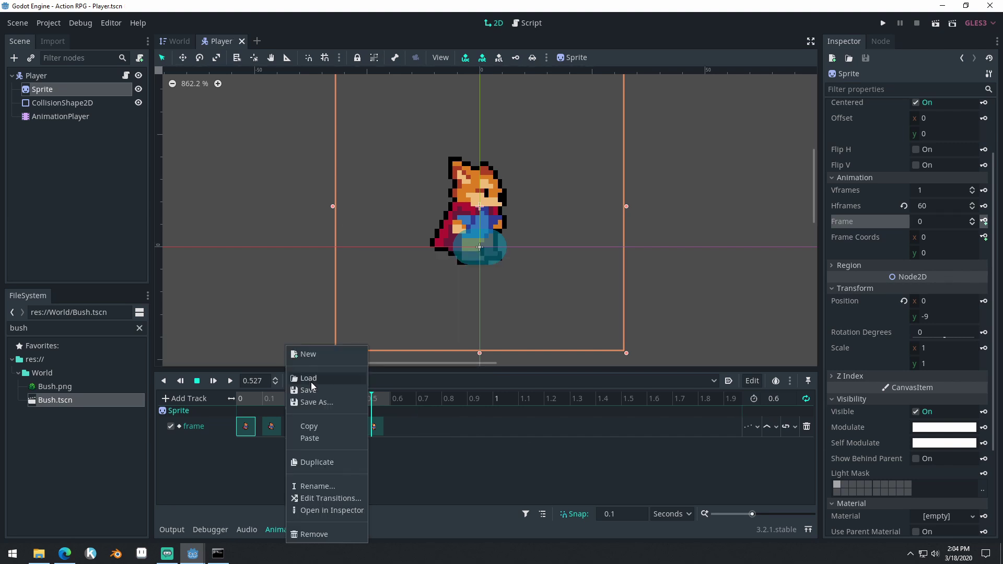
{"action": "left_click", "coordinate": [322, 356]}
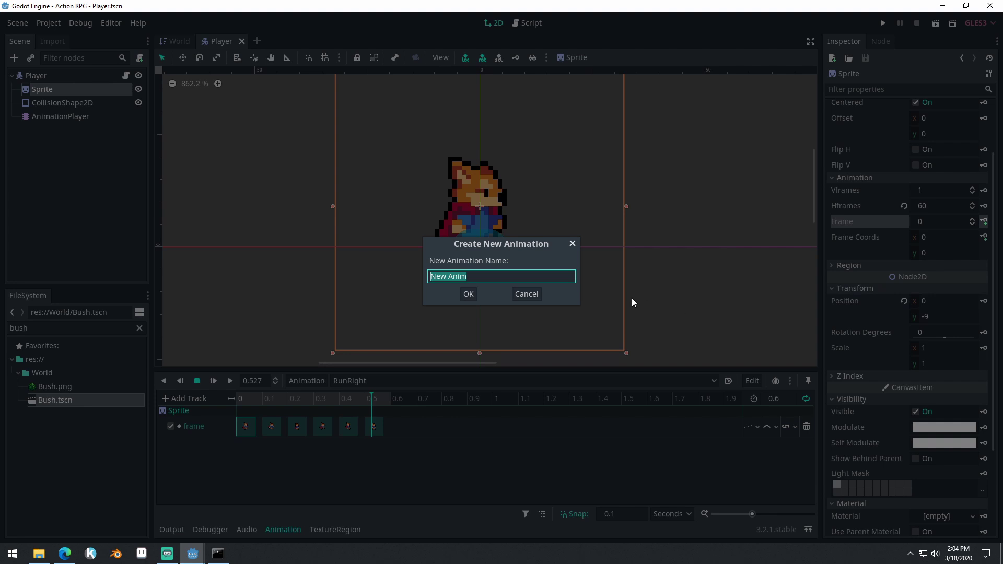
{"action": "type", "text": "RunUp"}
{"action": "key", "text": "Return"}
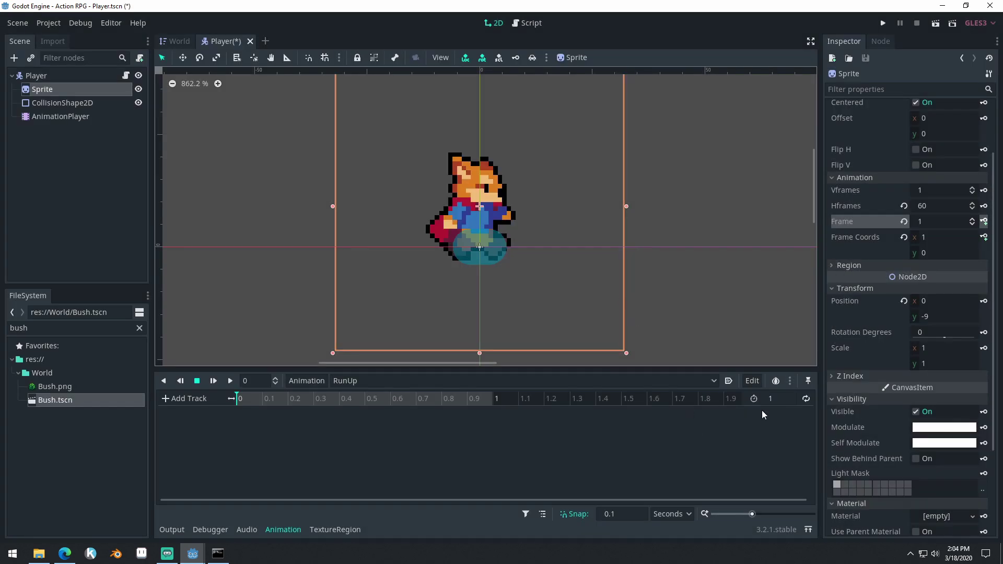
{"action": "left_click", "coordinate": [781, 400]}
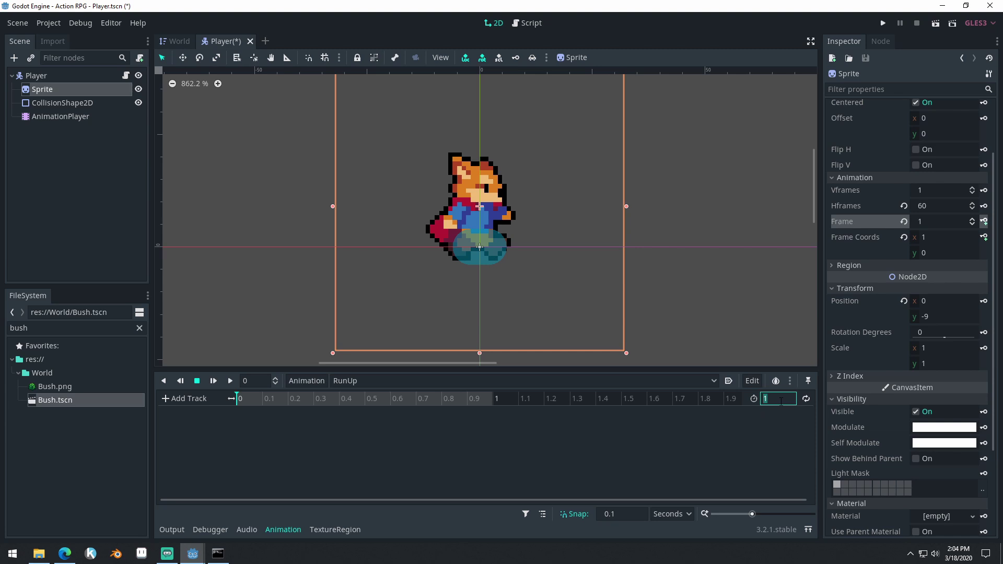
{"action": "type", "text": "0.6"}
{"action": "key", "text": "Return"}
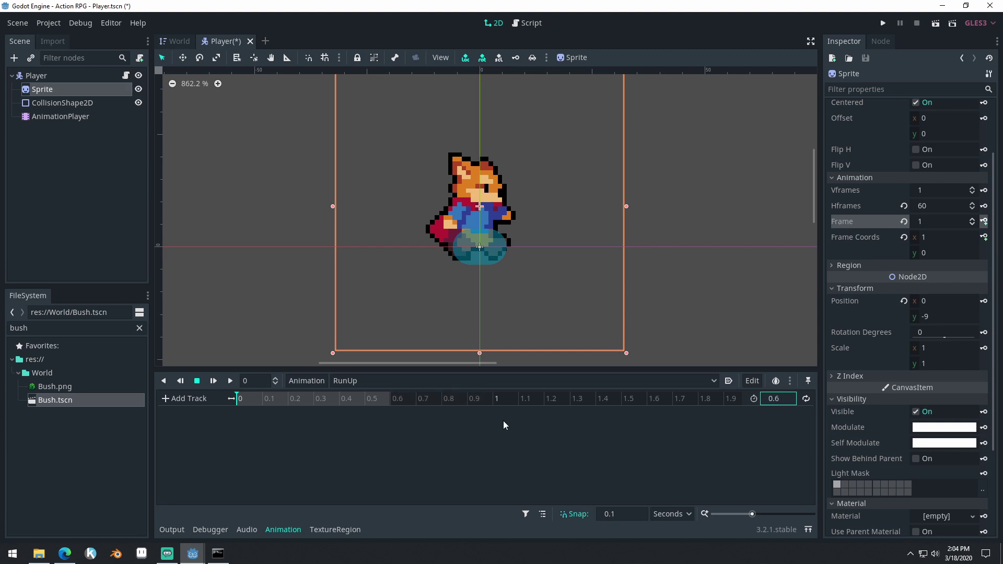
Step: Advance the Sprite to the back-facing frames and key them on a new frame track
{"action": "left_click", "coordinate": [973, 219]}
{"action": "left_click", "coordinate": [973, 220]}
{"action": "left_click", "coordinate": [973, 219]}
{"action": "left_click", "coordinate": [973, 219]}
{"action": "left_click", "coordinate": [973, 220]}
{"action": "left_click", "coordinate": [973, 219]}
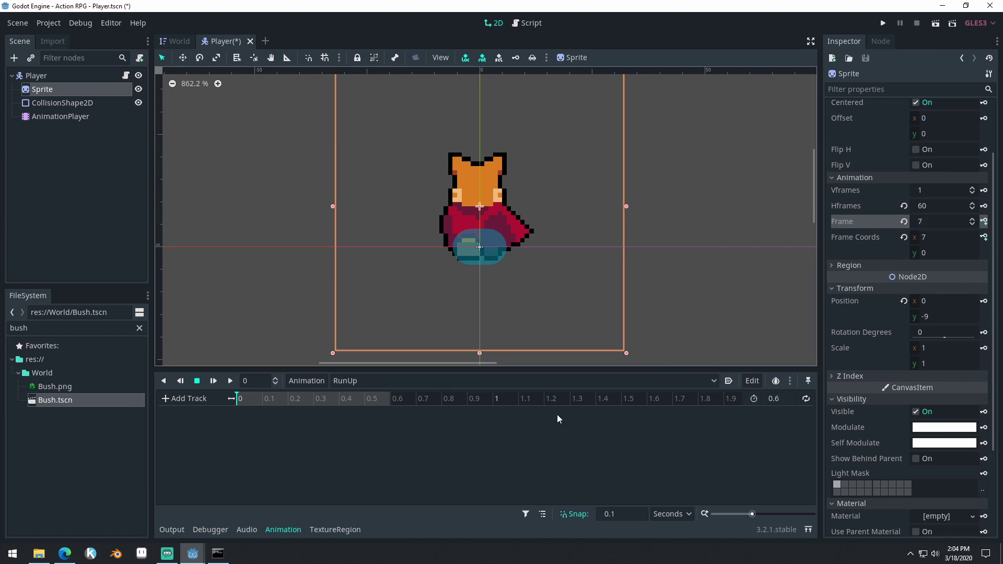
{"action": "left_click", "coordinate": [984, 221]}
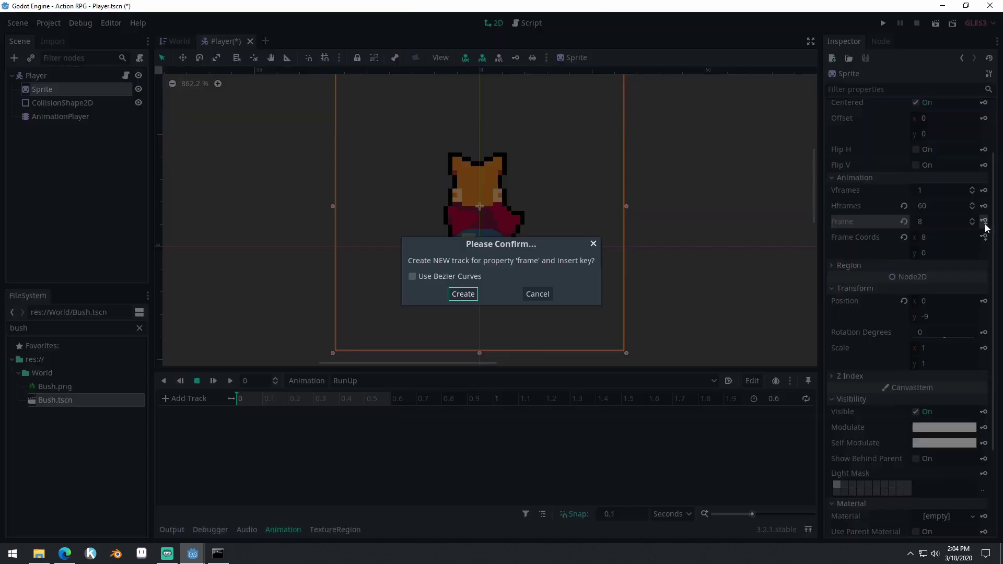
{"action": "left_click", "coordinate": [462, 293]}
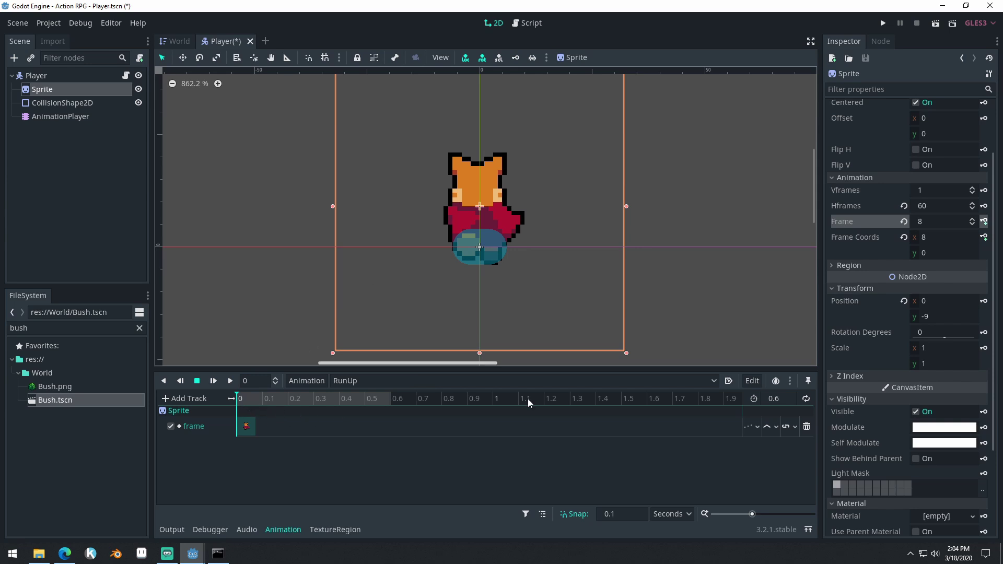
Step: Key the following up-run frames at 0.1 through 0.5 seconds
{"action": "left_click_drag", "start_coordinate": [240, 403], "coordinate": [256, 398]}
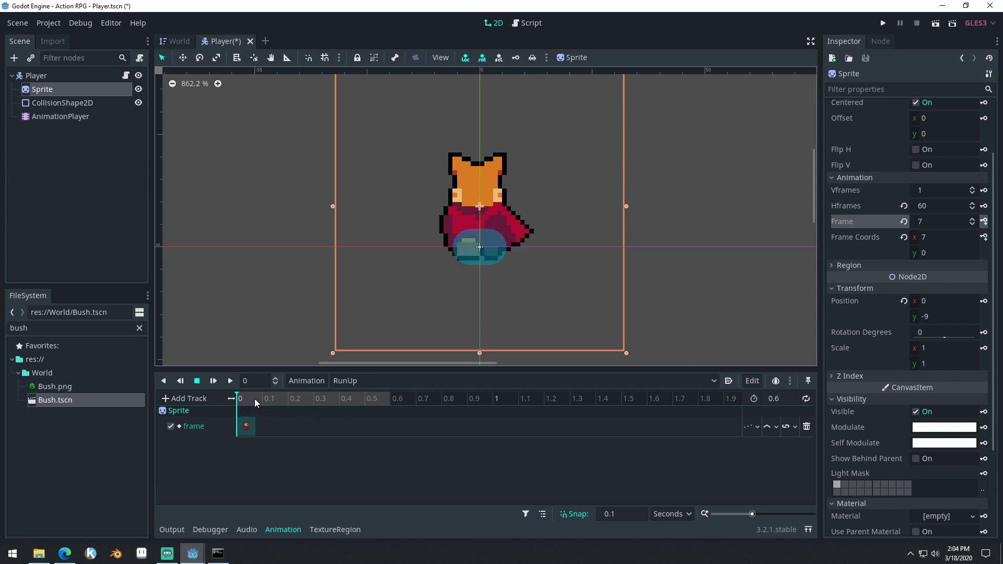
{"action": "left_click", "coordinate": [972, 219]}
{"action": "left_click", "coordinate": [983, 221]}
{"action": "left_click", "coordinate": [984, 221]}
{"action": "left_click", "coordinate": [983, 221]}
{"action": "left_click", "coordinate": [983, 222]}
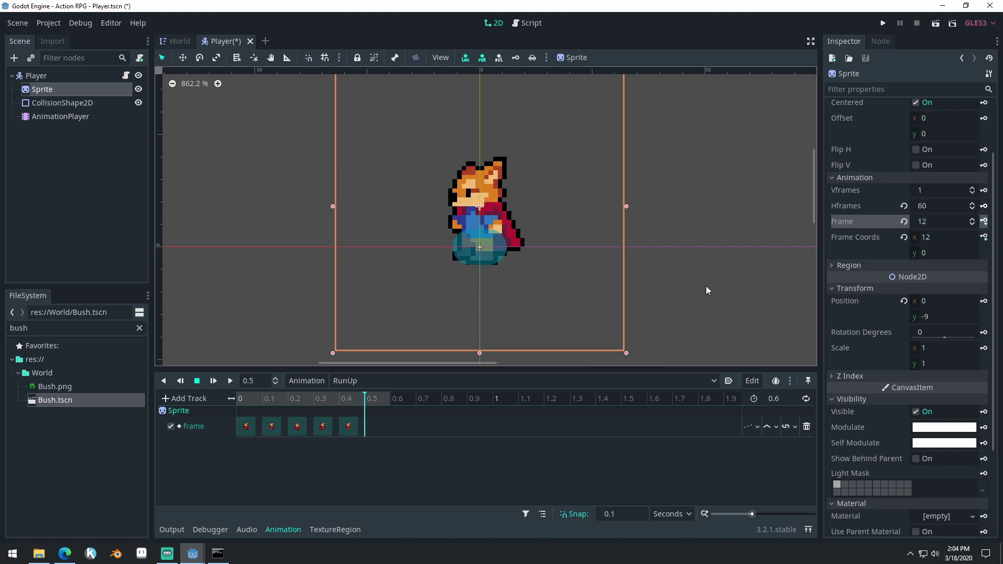
{"action": "left_click_drag", "start_coordinate": [972, 221], "coordinate": [974, 226]}
{"action": "left_click", "coordinate": [972, 224]}
{"action": "left_click", "coordinate": [972, 219]}
{"action": "left_click", "coordinate": [984, 222]}
Step: Set RunUp to loop, play it from the start, and save the Player scene
{"action": "key", "text": "a"}
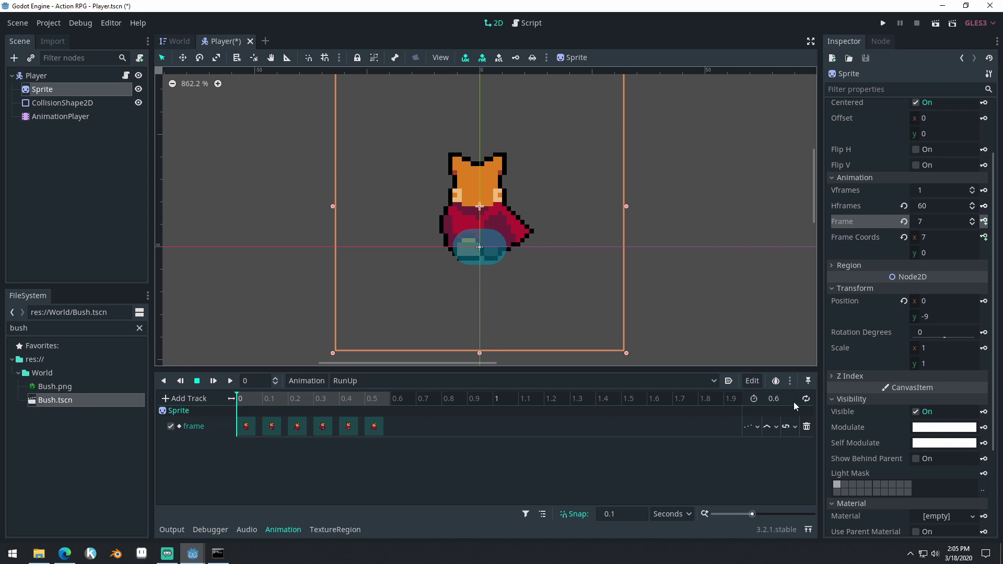
{"action": "left_click", "coordinate": [806, 399]}
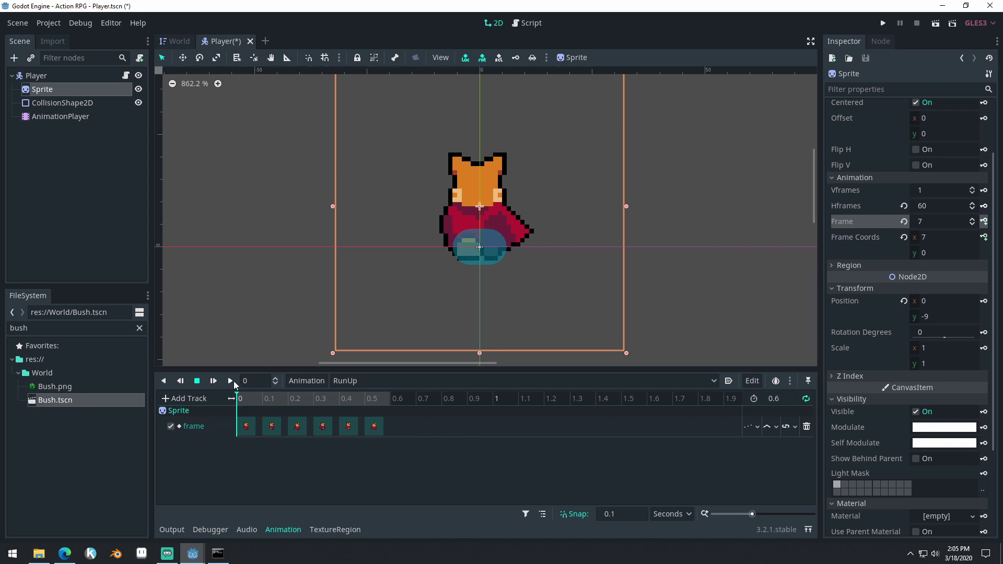
{"action": "left_click", "coordinate": [234, 381]}
{"action": "left_click", "coordinate": [213, 381]}
{"action": "key", "text": "ctrl+s"}
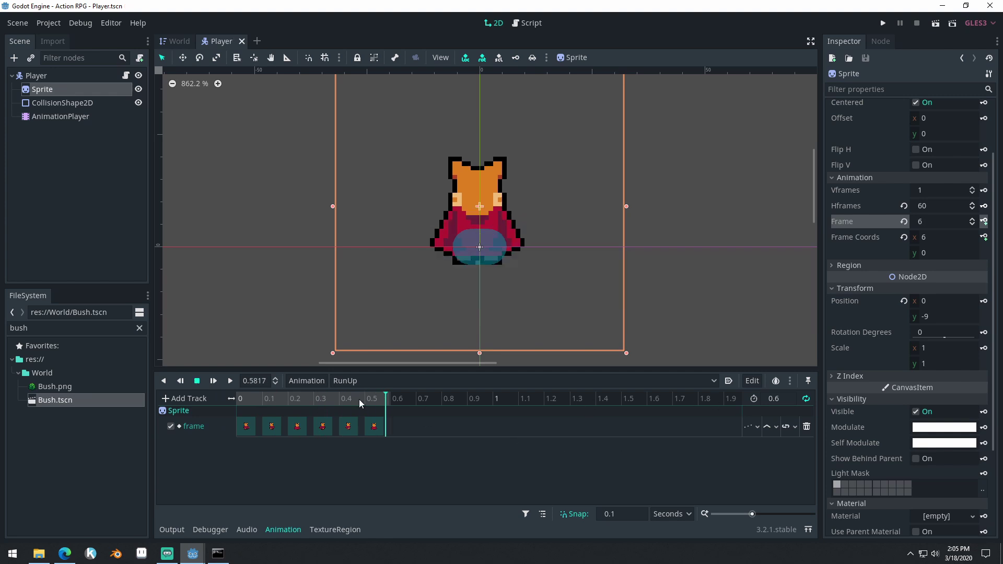
Step: Create a new looping animation named RunLeft with a 0.6-second length
{"action": "left_click", "coordinate": [296, 380]}
{"action": "left_click", "coordinate": [333, 357]}
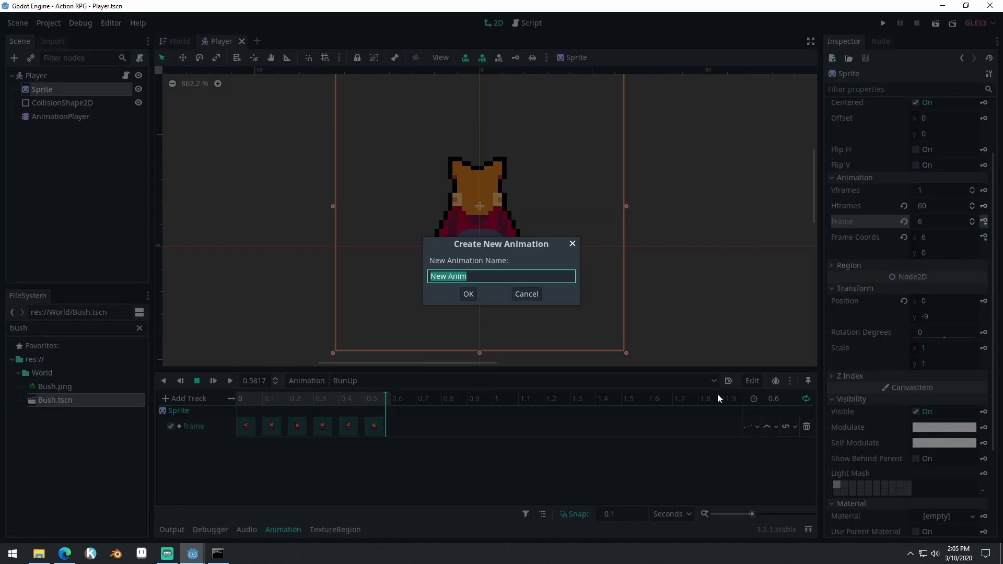
{"action": "type", "text": "RunLeft"}
{"action": "key", "text": "Return"}
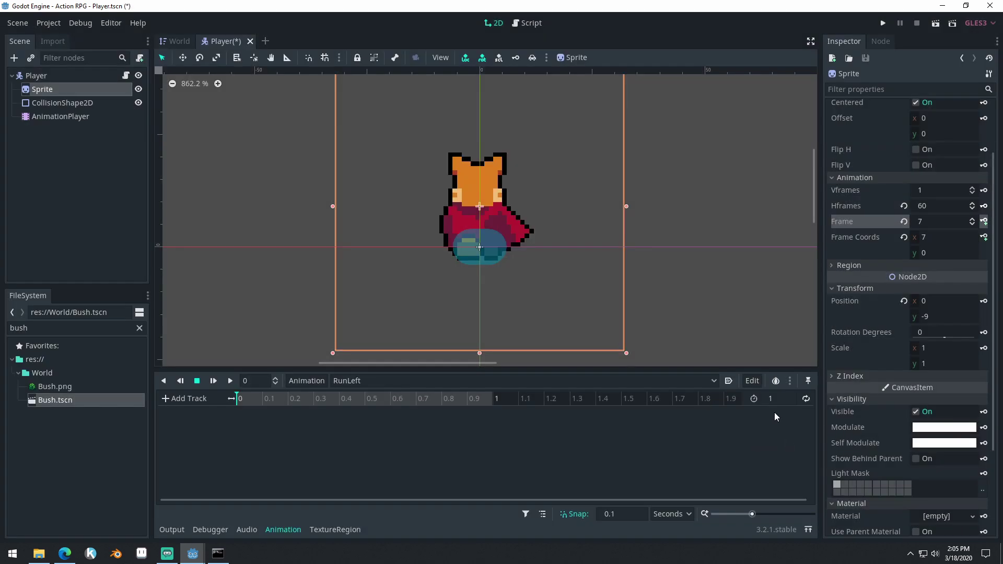
{"action": "type", "text": "0.6"}
{"action": "key", "text": "Return"}
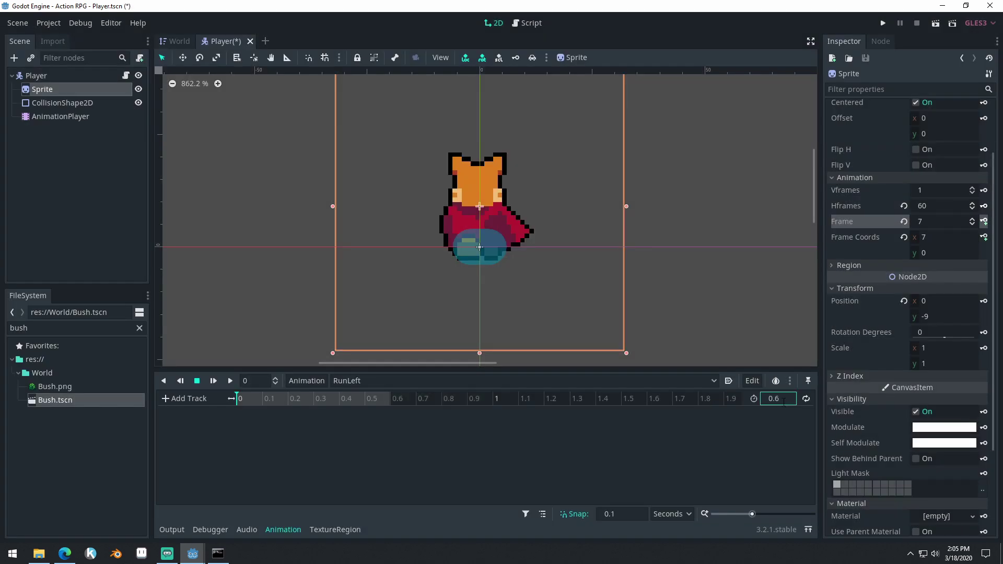
{"action": "left_click", "coordinate": [806, 398]}
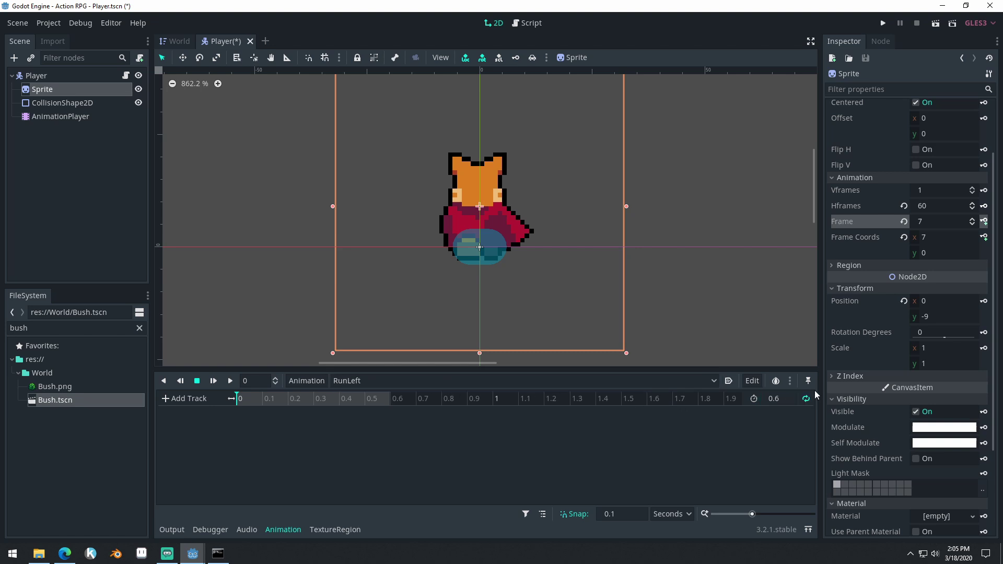
Step: Advance the Sprite frame and key it at 0, creating the Sprite frame track
{"action": "left_click", "coordinate": [972, 219]}
{"action": "left_click", "coordinate": [972, 218]}
{"action": "left_click", "coordinate": [972, 219]}
{"action": "left_click", "coordinate": [972, 219]}
{"action": "left_click", "coordinate": [972, 219]}
{"action": "left_click", "coordinate": [972, 219]}
{"action": "left_click", "coordinate": [972, 219]}
{"action": "left_click", "coordinate": [984, 222]}
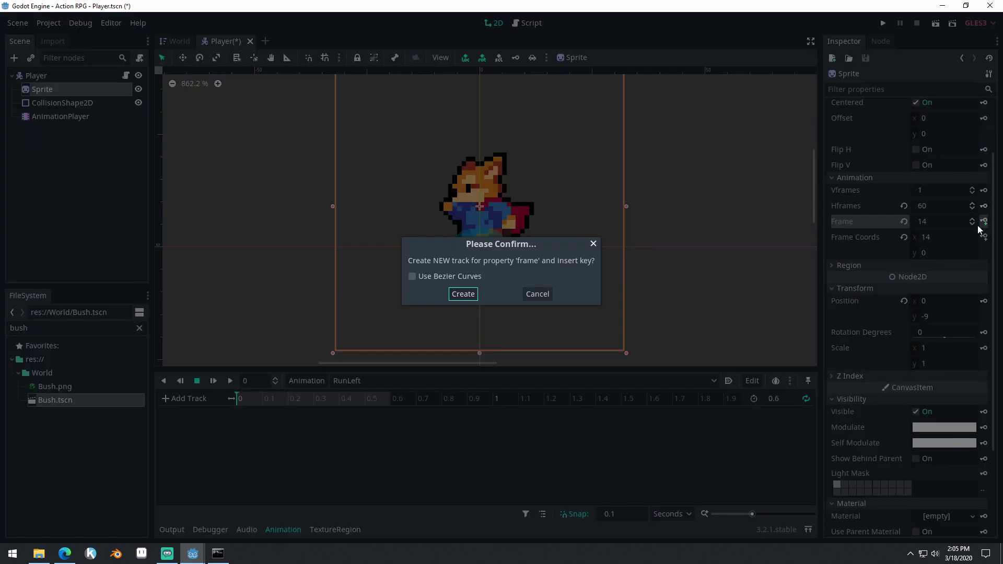
{"action": "left_click", "coordinate": [463, 293]}
Step: Key the remaining RunLeft Sprite frames at 0.1 through 0.5 seconds
{"action": "left_click", "coordinate": [258, 399]}
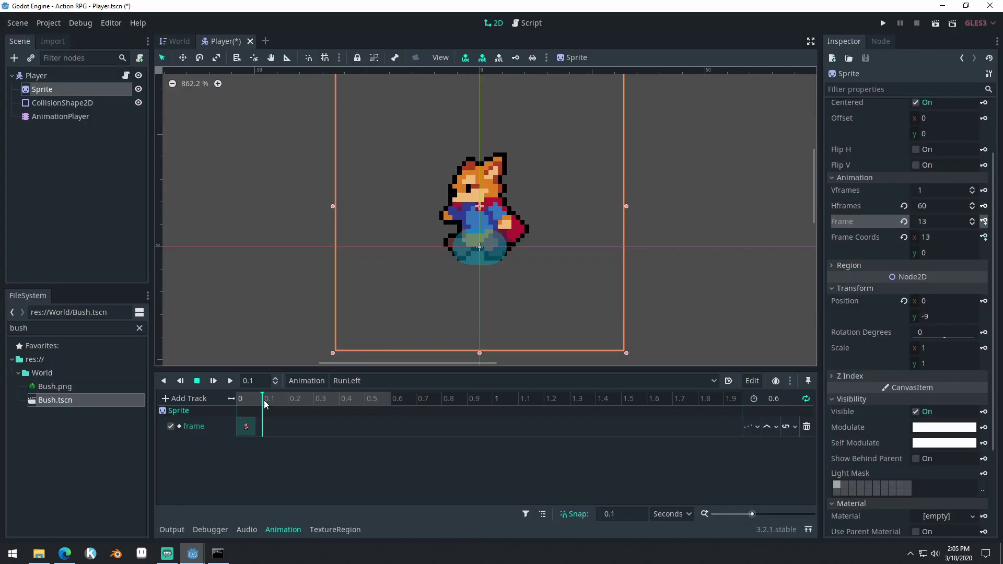
{"action": "left_click", "coordinate": [972, 219]}
{"action": "left_click", "coordinate": [984, 222]}
{"action": "left_click", "coordinate": [984, 221]}
{"action": "left_click", "coordinate": [985, 221]}
{"action": "left_click", "coordinate": [985, 221]}
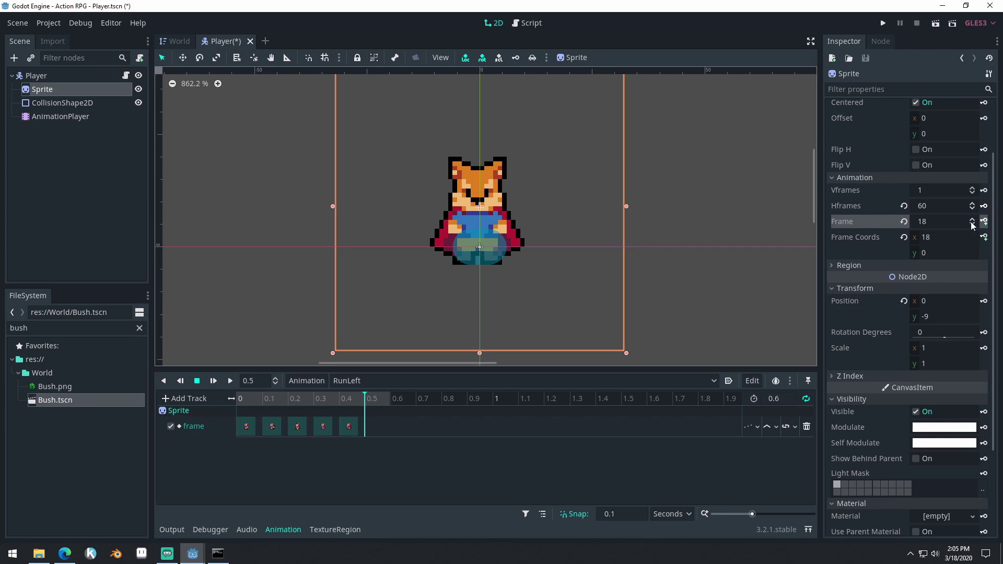
{"action": "left_click", "coordinate": [972, 224]}
{"action": "left_click", "coordinate": [973, 224]}
{"action": "left_click", "coordinate": [973, 224]}
{"action": "left_click", "coordinate": [973, 224]}
{"action": "left_click", "coordinate": [973, 224]}
{"action": "left_click", "coordinate": [973, 224]}
{"action": "left_click", "coordinate": [985, 222]}
Step: Preview RunLeft and review its frame keys, including frame 16 at 0.3
{"action": "left_click_drag", "start_coordinate": [389, 398], "coordinate": [238, 398]}
{"action": "left_click", "coordinate": [233, 379]}
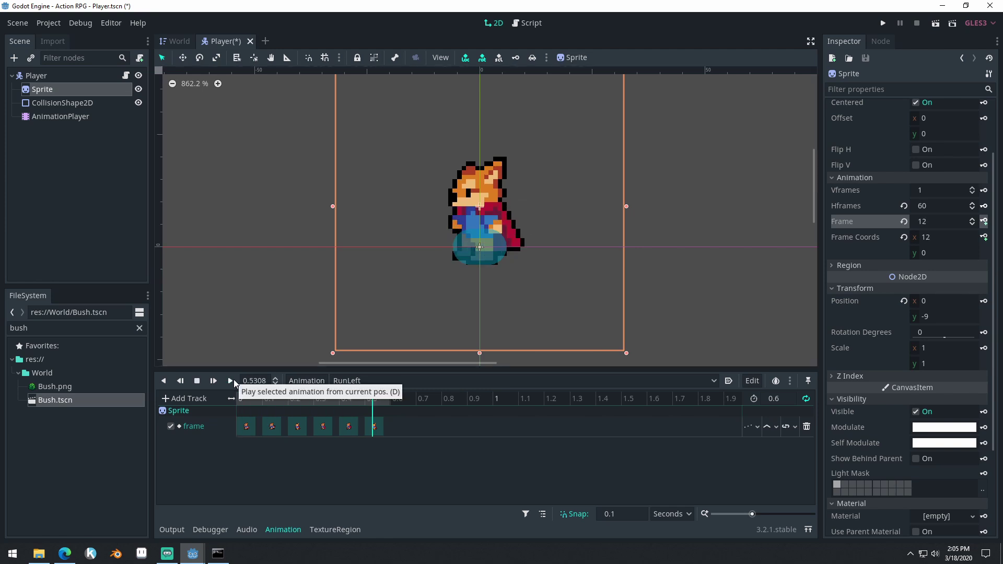
{"action": "left_click", "coordinate": [198, 381]}
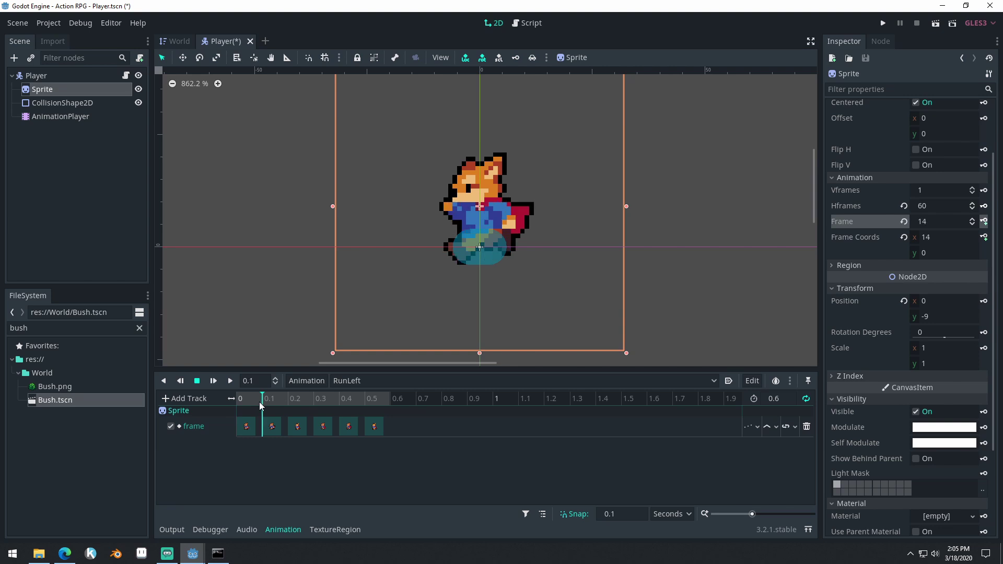
{"action": "left_click", "coordinate": [371, 403]}
{"action": "left_click", "coordinate": [340, 403]}
{"action": "left_click", "coordinate": [366, 407]}
{"action": "left_click", "coordinate": [330, 404]}
{"action": "left_click", "coordinate": [328, 426]}
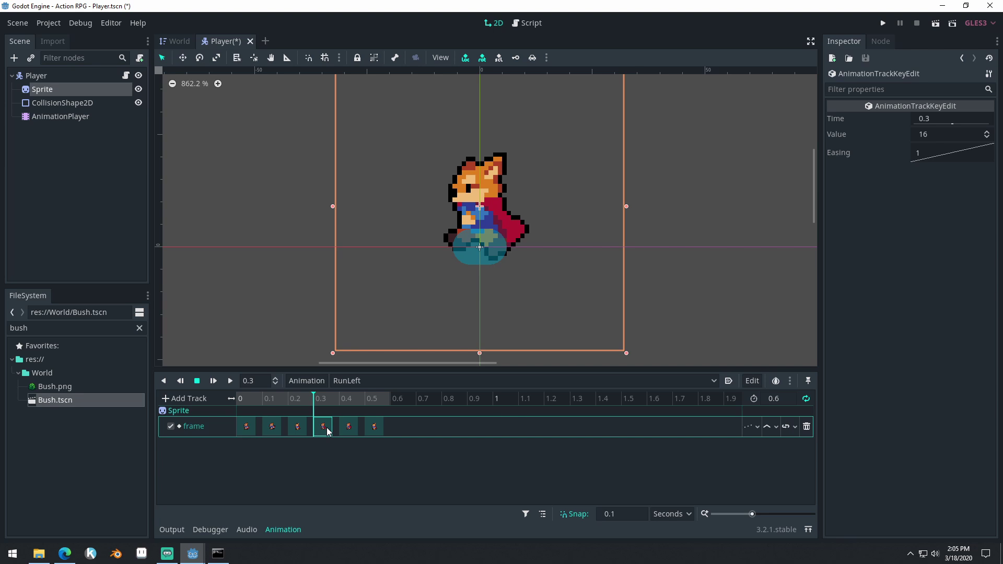
{"action": "right_click", "coordinate": [328, 429]}
{"action": "left_click", "coordinate": [296, 462]}
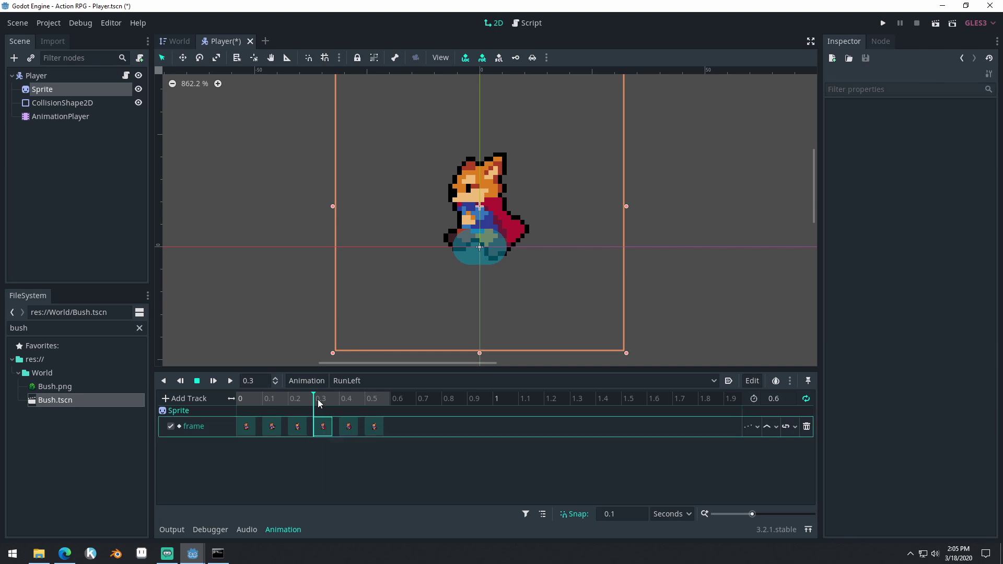
{"action": "mouse_move", "coordinate": [319, 403]}
{"action": "left_mouse_down"}
{"action": "mouse_move", "coordinate": [338, 403]}
{"action": "mouse_move", "coordinate": [245, 401]}
{"action": "mouse_move", "coordinate": [330, 402]}
{"action": "left_mouse_up"}
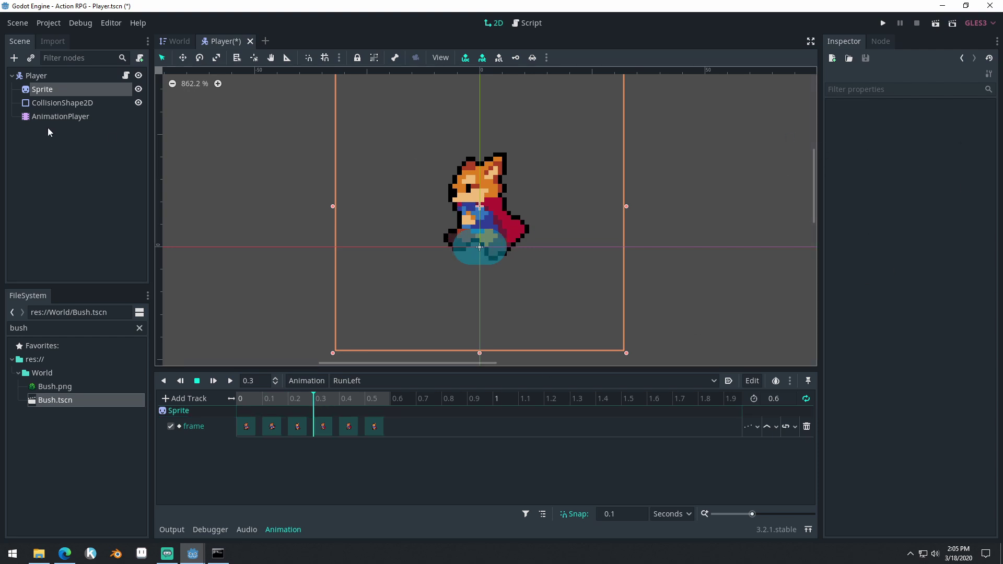
{"action": "left_click", "coordinate": [67, 92]}
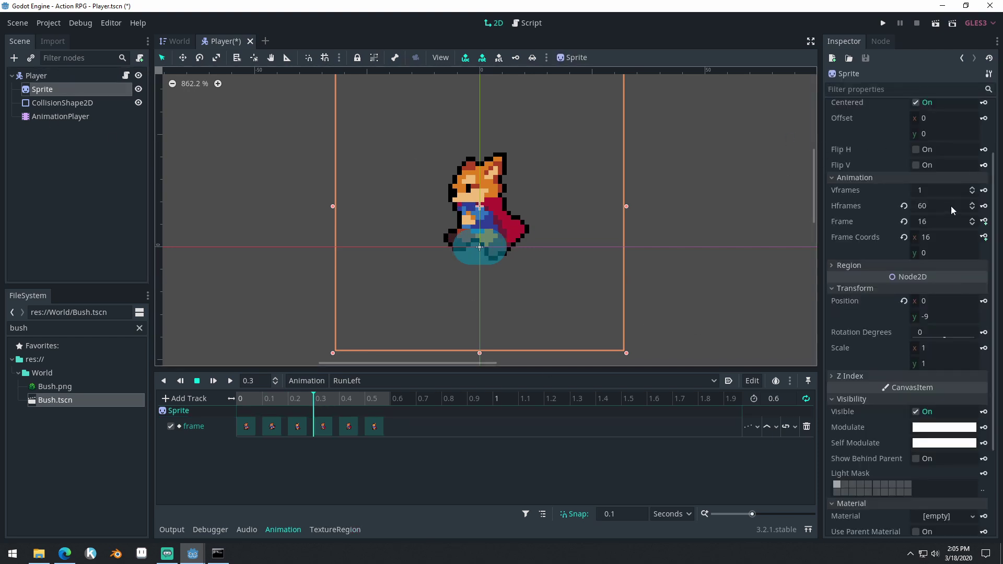
Step: Create a new looping animation named RunDown with a 0.6-second length
{"action": "left_click", "coordinate": [306, 381]}
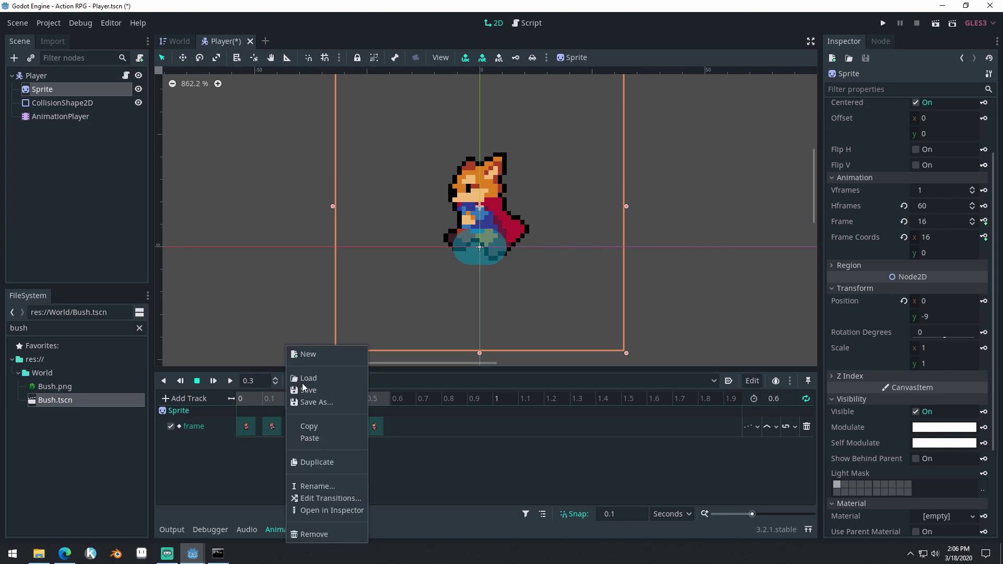
{"action": "left_click", "coordinate": [326, 355]}
{"action": "type", "text": "RunDown"}
{"action": "key", "text": "Return"}
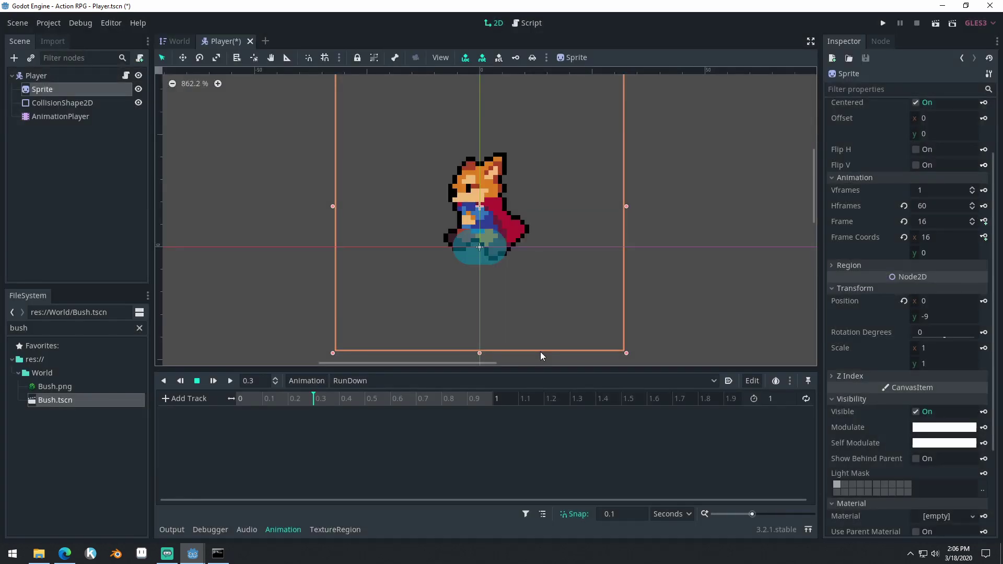
{"action": "left_click", "coordinate": [781, 399]}
{"action": "type", "text": ".6"}
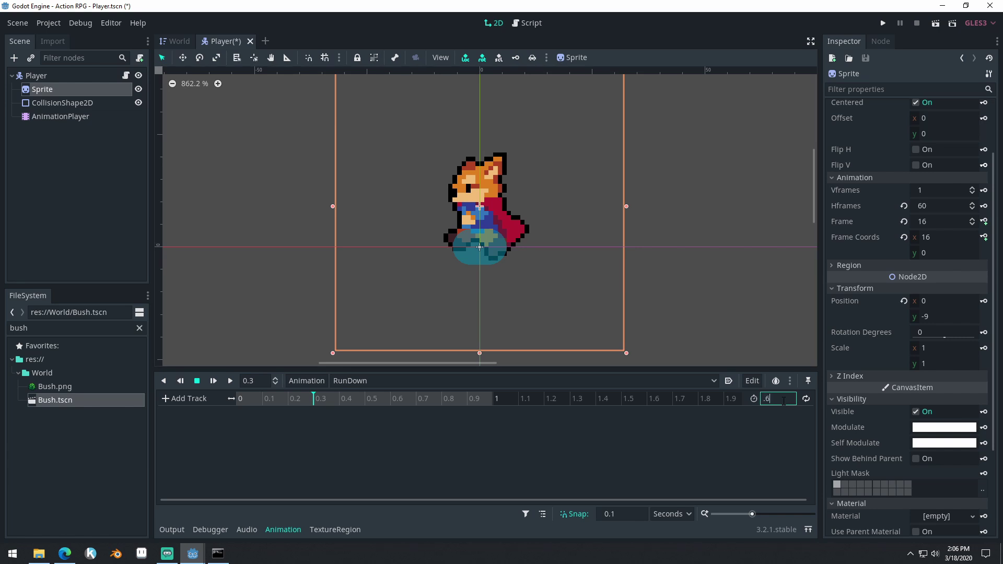
{"action": "key", "text": "Return"}
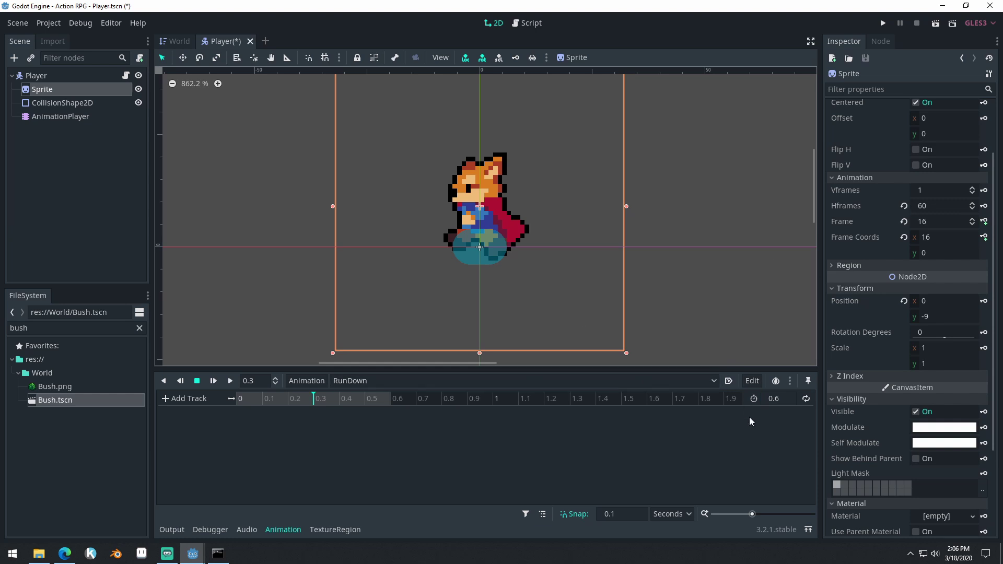
{"action": "left_click", "coordinate": [806, 399]}
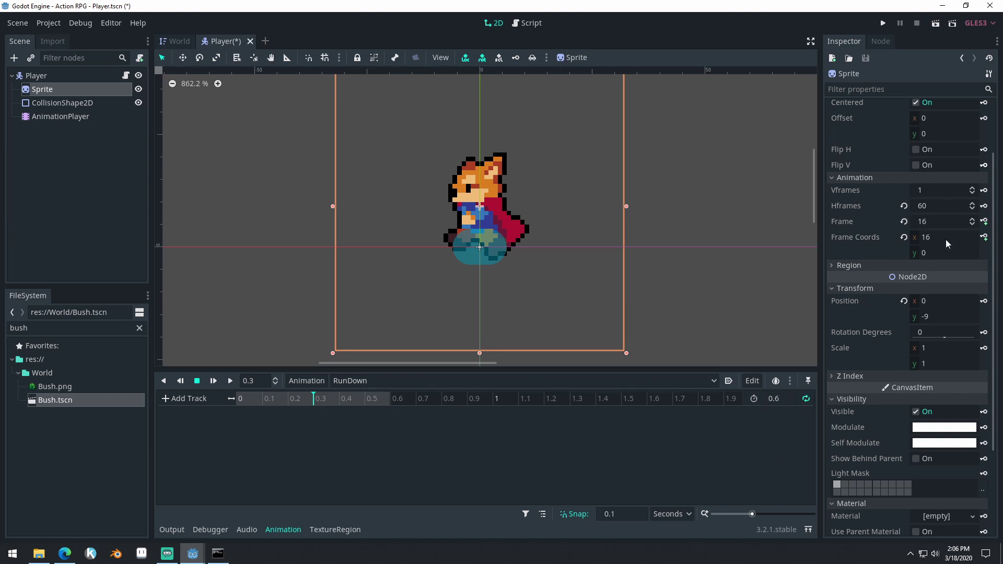
Step: Step the Sprite frame up and key the first RunDown frame at 0, creating the track
{"action": "left_click", "coordinate": [972, 219]}
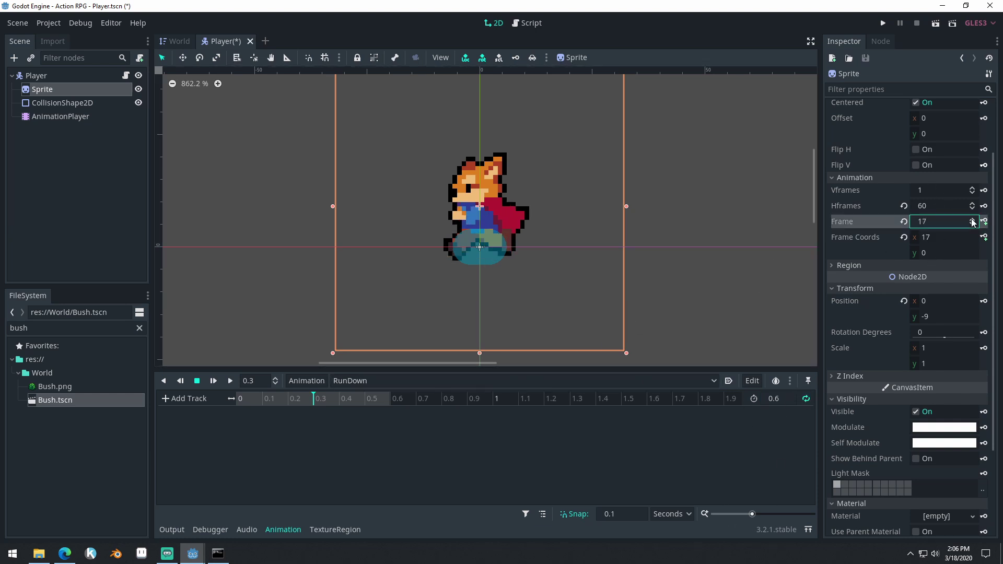
{"action": "left_click", "coordinate": [972, 218]}
{"action": "left_click", "coordinate": [972, 219]}
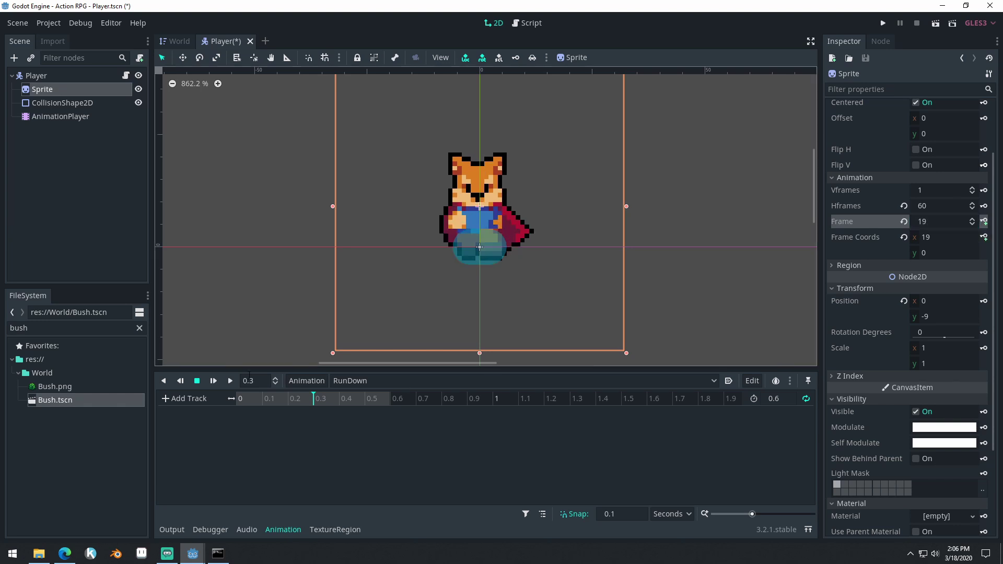
{"action": "left_click", "coordinate": [262, 400]}
{"action": "left_click", "coordinate": [984, 222]}
{"action": "left_click", "coordinate": [463, 294]}
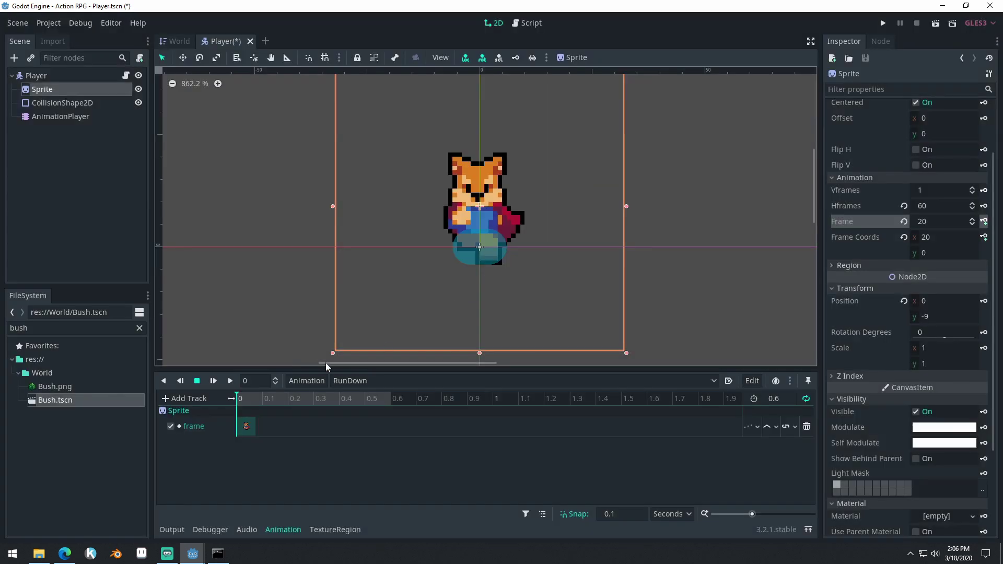
Step: Key the remaining RunDown Sprite frames at 0.1 through 0.5 seconds
{"action": "left_click", "coordinate": [266, 400]}
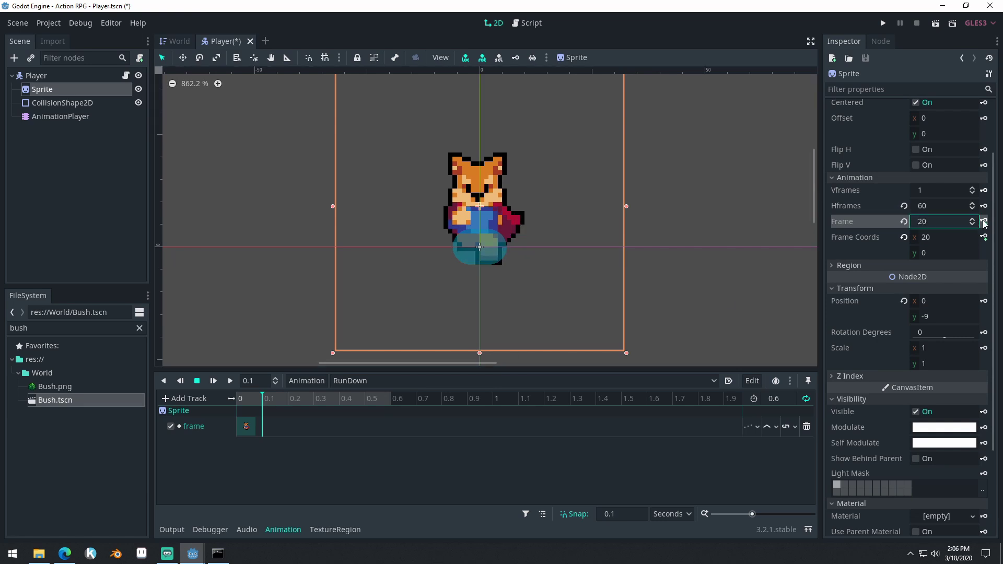
{"action": "left_click", "coordinate": [984, 221]}
{"action": "left_click", "coordinate": [983, 221]}
{"action": "left_click", "coordinate": [984, 221]}
{"action": "left_click", "coordinate": [983, 221]}
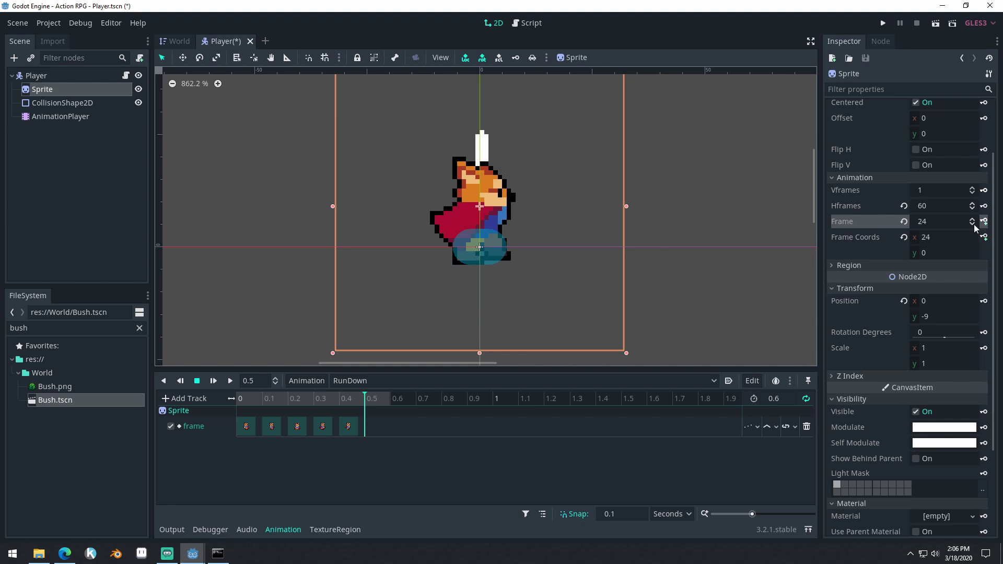
{"action": "left_click", "coordinate": [973, 224]}
{"action": "left_click", "coordinate": [974, 224]}
{"action": "left_click", "coordinate": [973, 224]}
{"action": "left_click", "coordinate": [974, 224]}
{"action": "left_click", "coordinate": [974, 224]}
{"action": "left_click", "coordinate": [974, 224]}
{"action": "left_click", "coordinate": [984, 222]}
Step: Preview RunDown from the start and save the Player scene
{"action": "left_click_drag", "start_coordinate": [322, 396], "coordinate": [238, 397]}
{"action": "left_click", "coordinate": [230, 380]}
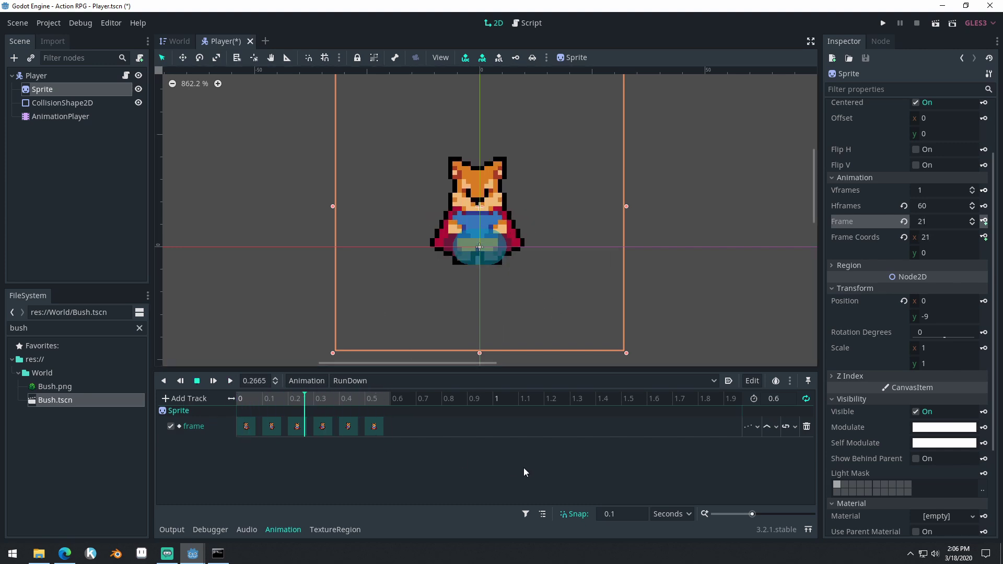
{"action": "key", "text": "ctrl+s"}
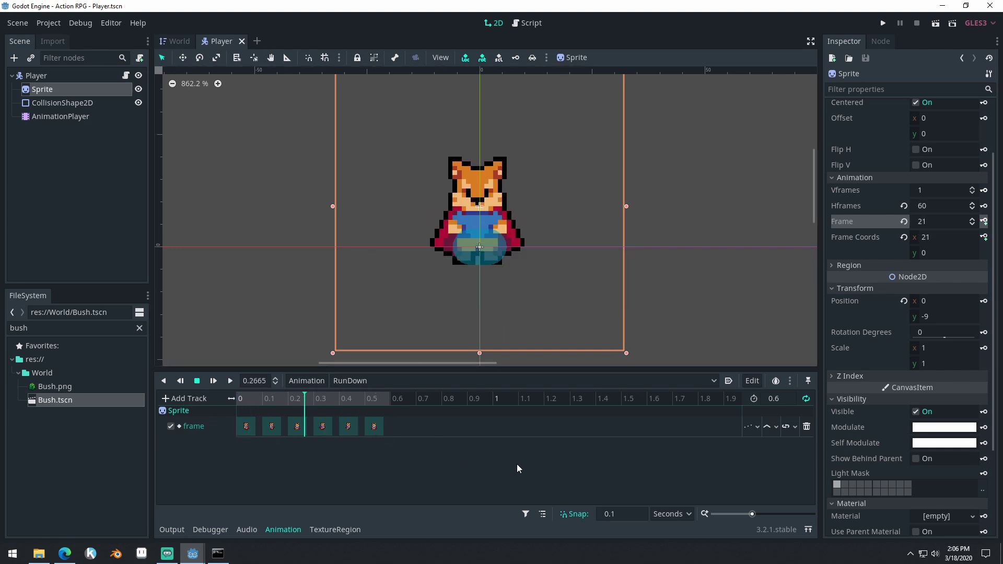
Step: Create a new animation named IdleRight with a 0.1-second length
{"action": "left_click", "coordinate": [308, 380]}
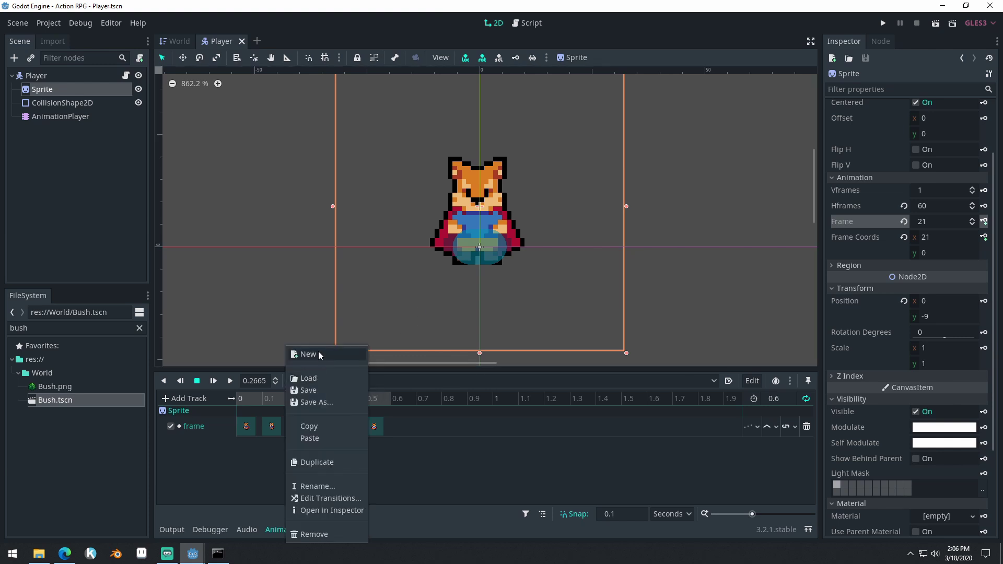
{"action": "left_click", "coordinate": [319, 353]}
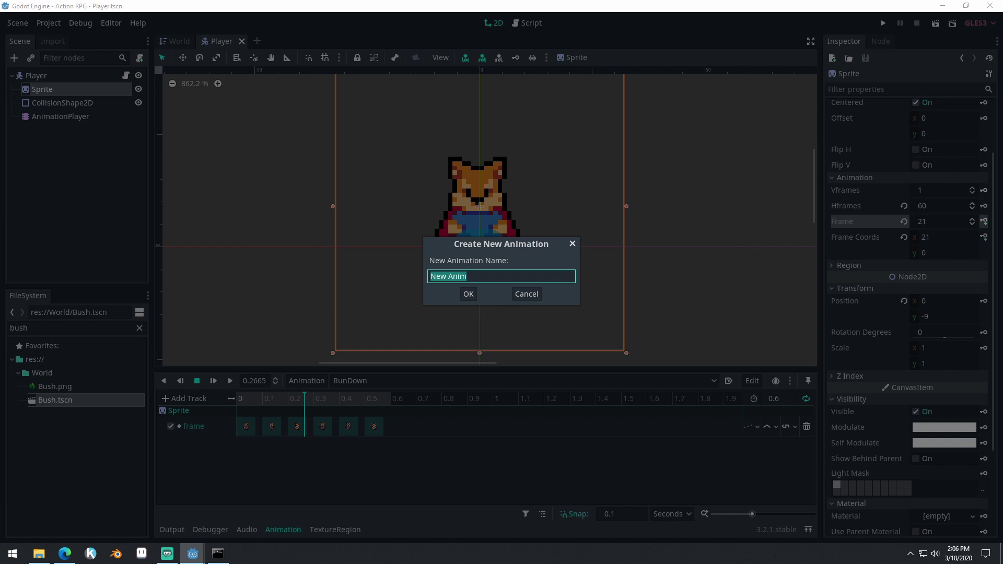
{"action": "left_click", "coordinate": [486, 273]}
{"action": "key", "text": "ctrl+a"}
{"action": "type", "text": "IdleRight"}
{"action": "key", "text": "Return"}
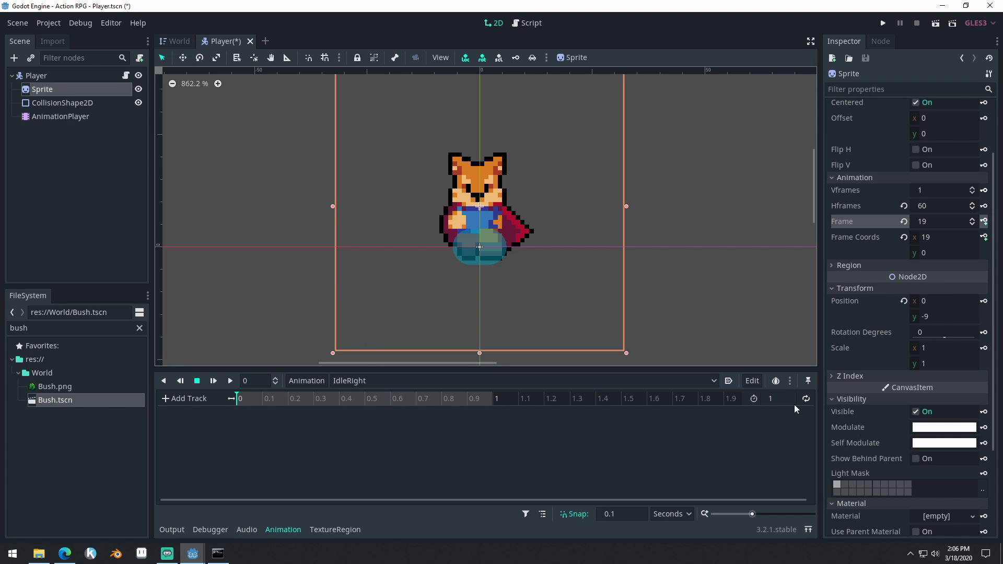
{"action": "left_click", "coordinate": [780, 401]}
{"action": "type", "text": "0.1"}
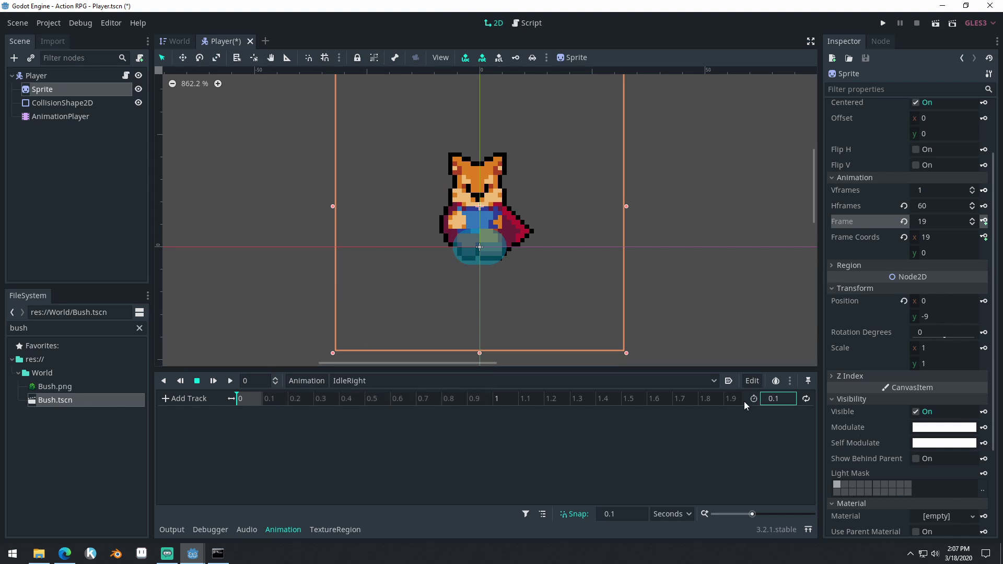
{"action": "key", "text": "Return"}
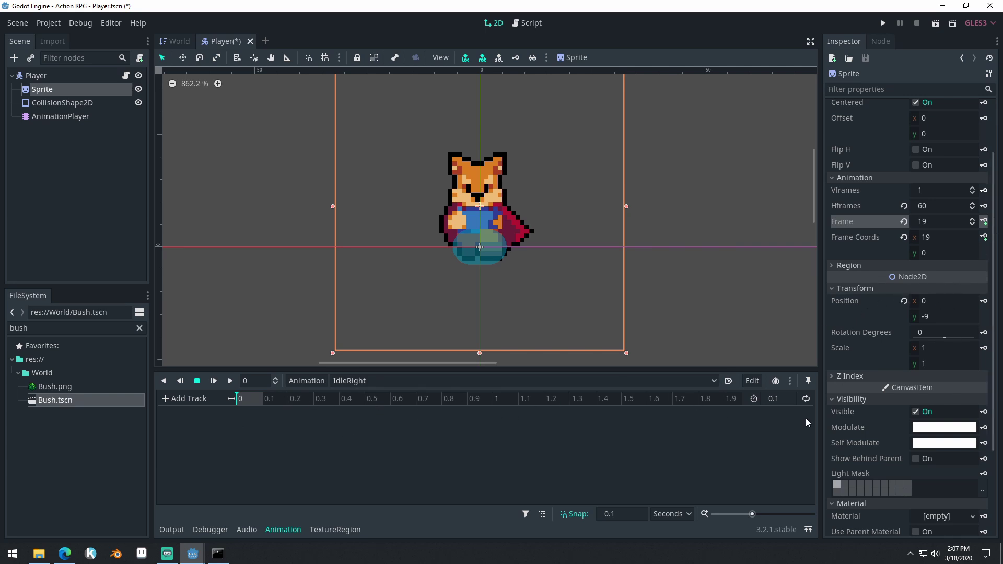
Step: Step the Sprite frame down to 1 and key it at 0, creating the frame track
{"action": "left_click", "coordinate": [972, 224]}
{"action": "left_click", "coordinate": [972, 224]}
{"action": "left_click", "coordinate": [972, 224]}
{"action": "left_click", "coordinate": [972, 224]}
{"action": "left_click", "coordinate": [972, 224]}
{"action": "left_click", "coordinate": [972, 224]}
{"action": "left_click", "coordinate": [972, 224]}
{"action": "left_click", "coordinate": [972, 224]}
{"action": "left_click", "coordinate": [972, 224]}
{"action": "left_click", "coordinate": [972, 225]}
{"action": "left_click", "coordinate": [972, 224]}
{"action": "left_click", "coordinate": [972, 224]}
{"action": "left_click", "coordinate": [972, 224]}
{"action": "left_click", "coordinate": [972, 224]}
{"action": "left_click", "coordinate": [972, 224]}
{"action": "left_click", "coordinate": [972, 224]}
{"action": "left_click", "coordinate": [972, 224]}
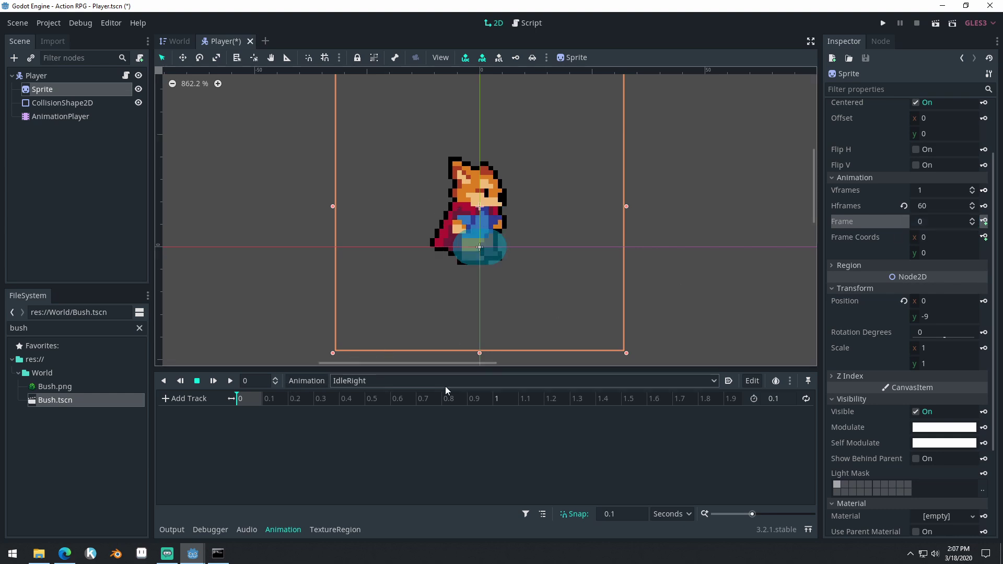
{"action": "left_click", "coordinate": [984, 221]}
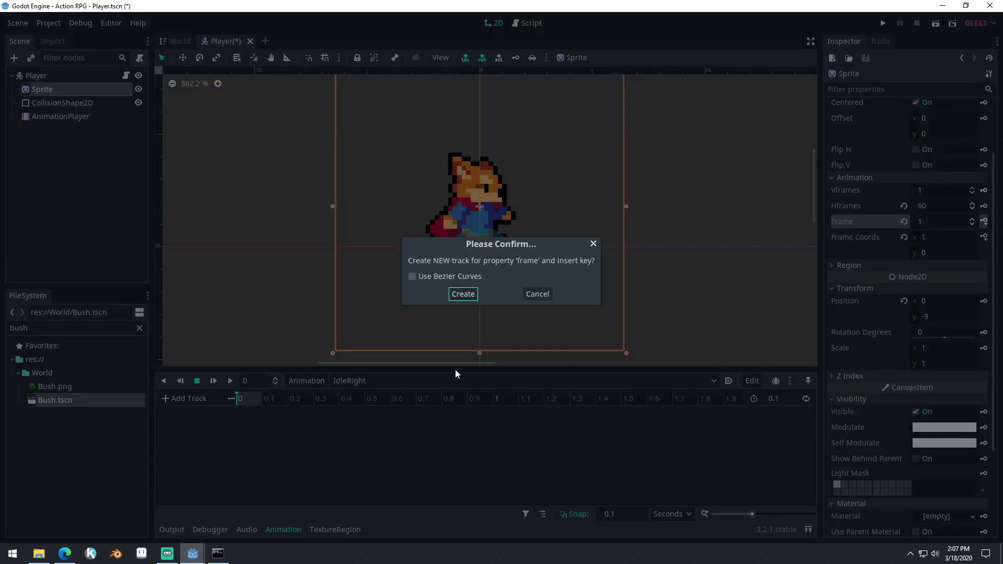
{"action": "left_click", "coordinate": [463, 294]}
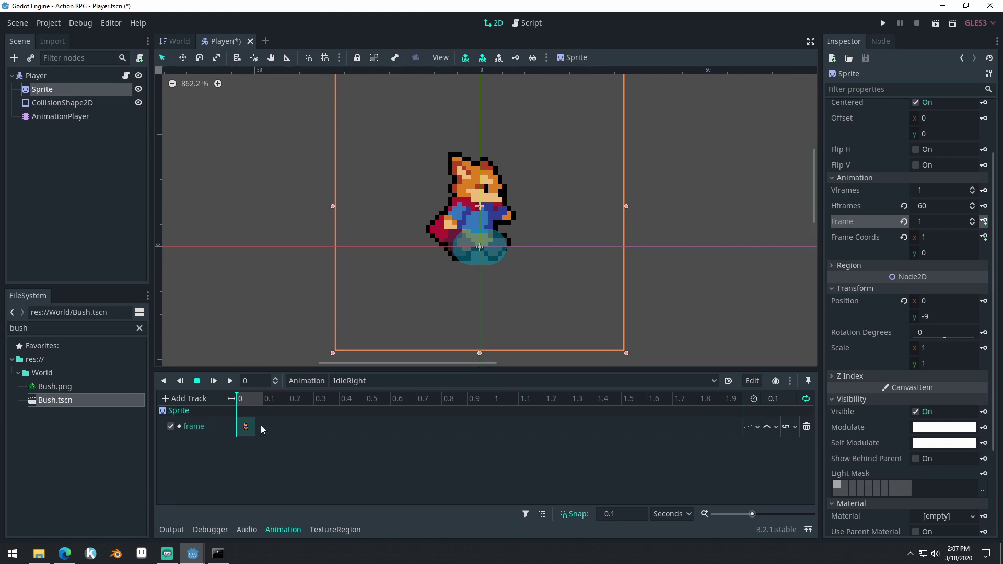
Step: Create a new animation named IdleUp with a 0.1-second length
{"action": "left_click", "coordinate": [312, 381]}
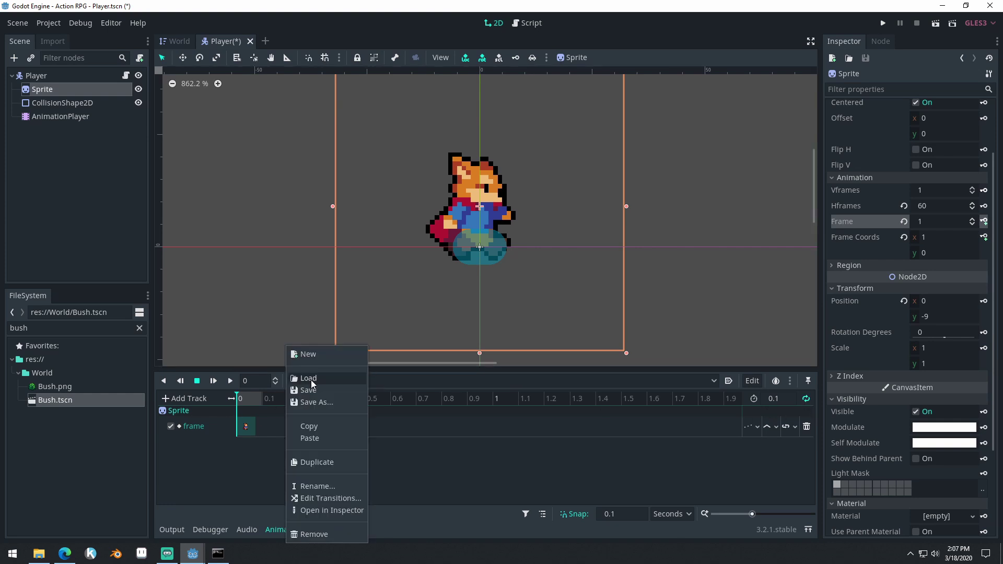
{"action": "left_click", "coordinate": [308, 354]}
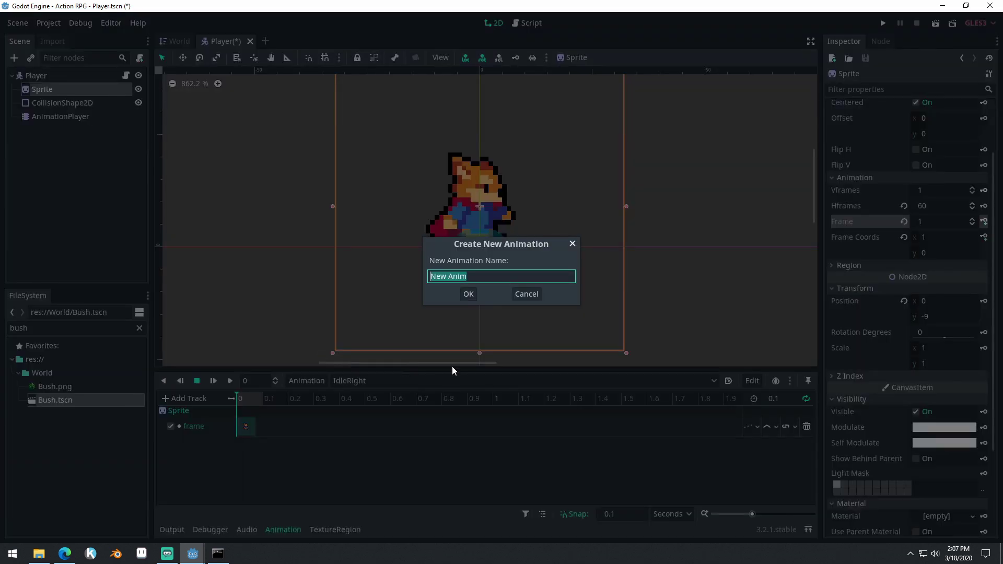
{"action": "type", "text": "IdleUp"}
{"action": "key", "text": "Return"}
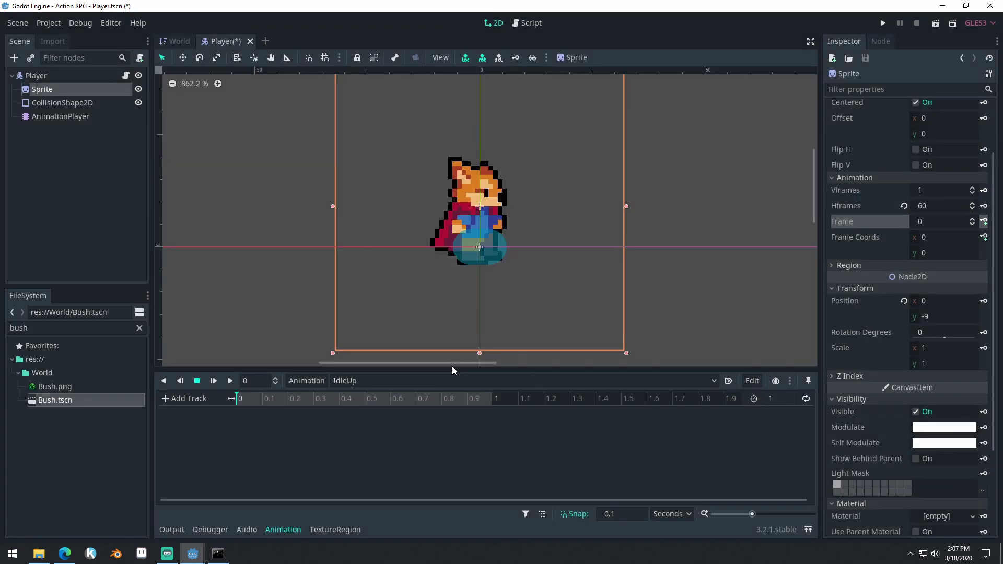
{"action": "left_click", "coordinate": [777, 398]}
{"action": "type", "text": "0.1"}
{"action": "key", "text": "Return"}
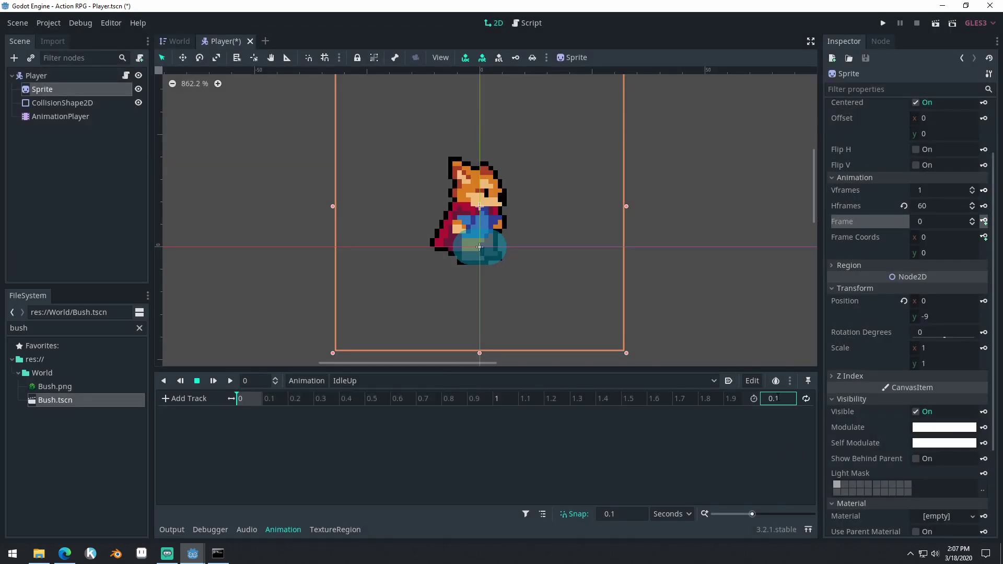
Step: Key up-facing Sprite frame 7 at 0, enable looping, and save the Player scene
{"action": "left_click", "coordinate": [972, 218]}
{"action": "left_click", "coordinate": [972, 219]}
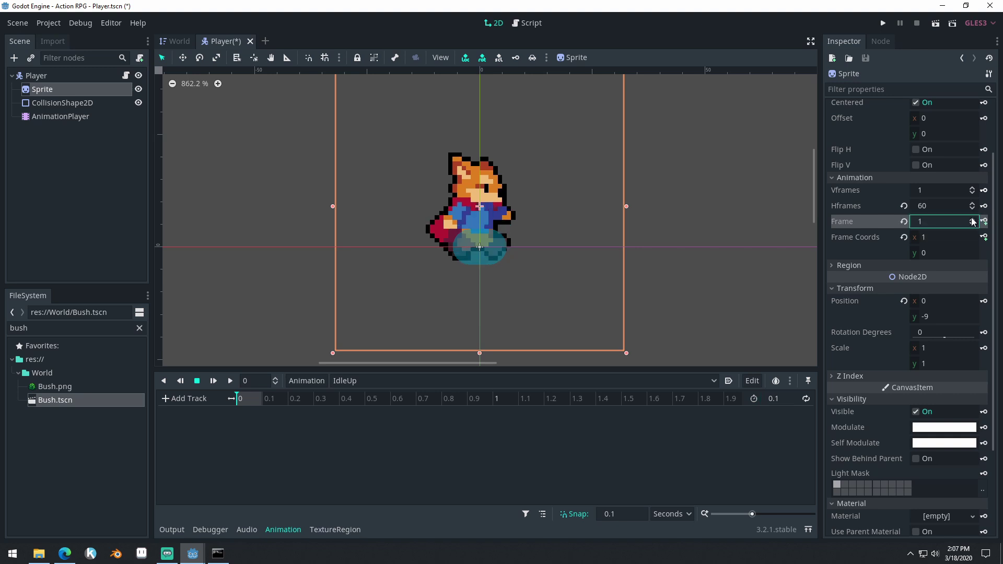
{"action": "left_click", "coordinate": [972, 219]}
{"action": "left_click", "coordinate": [972, 219]}
{"action": "left_click", "coordinate": [972, 219]}
{"action": "left_click", "coordinate": [972, 219]}
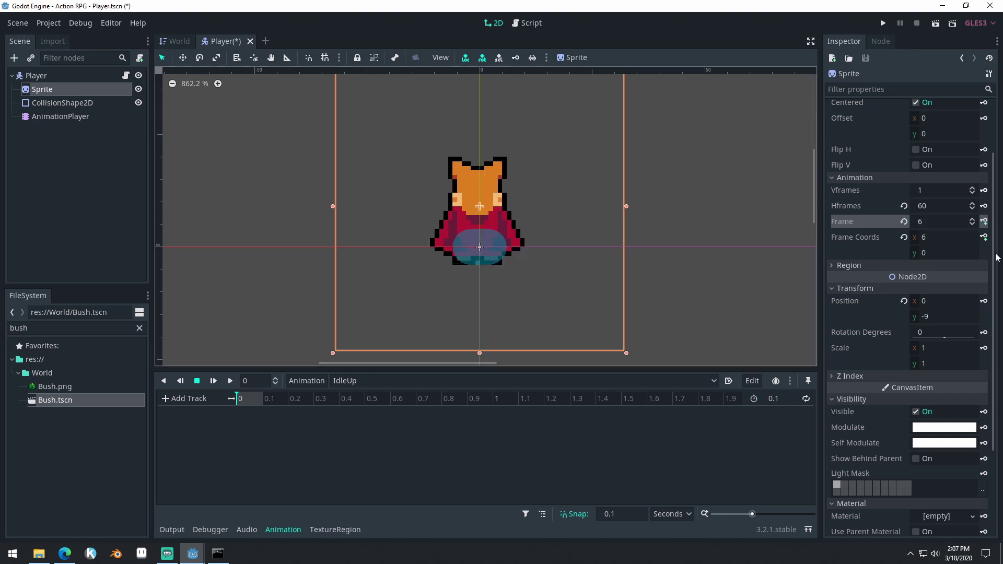
{"action": "left_click", "coordinate": [983, 221]}
{"action": "left_click", "coordinate": [462, 293]}
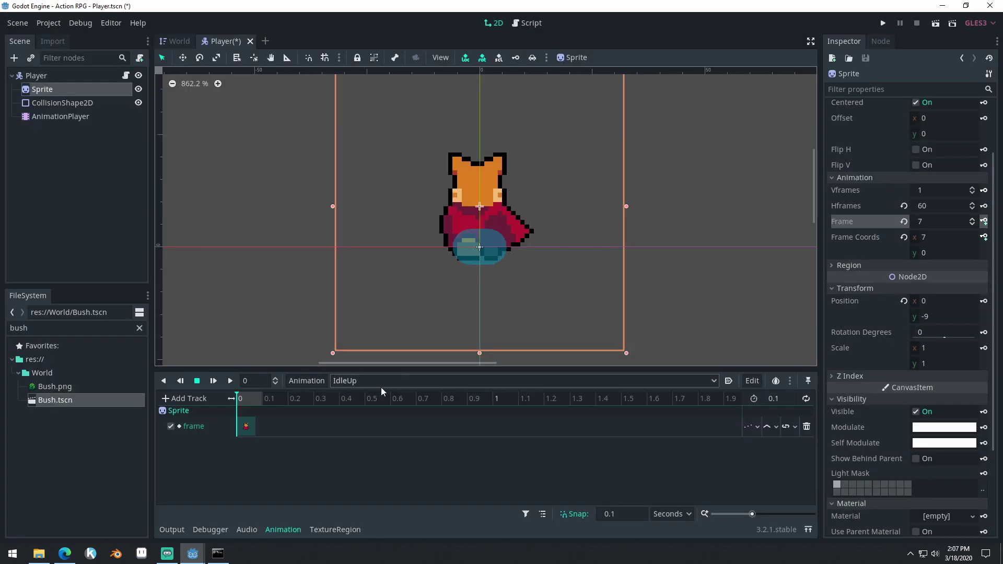
{"action": "left_click", "coordinate": [807, 399]}
{"action": "key", "text": "ctrl+s"}
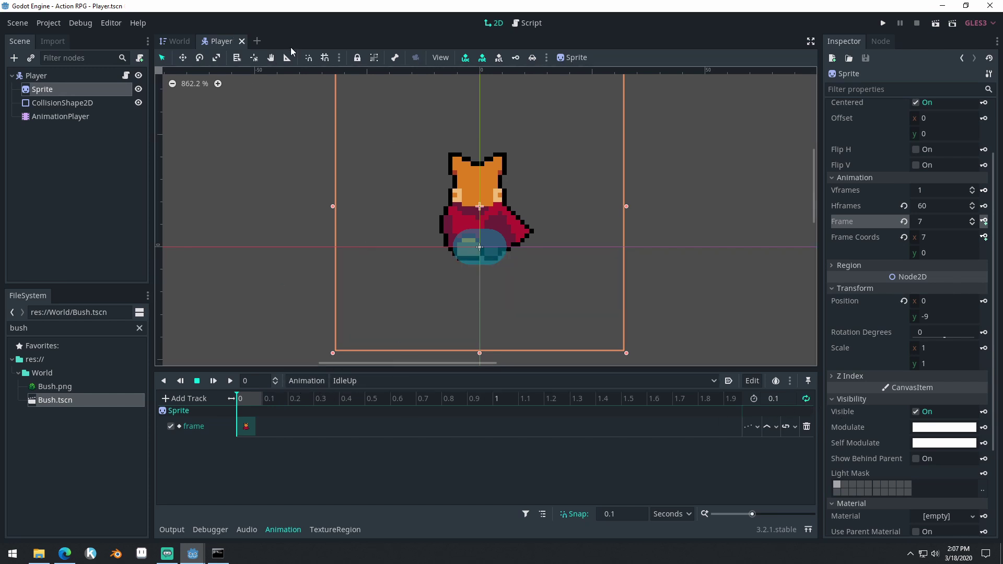
Step: Create a new animation named IdleLeft with a 0.1-second length
{"action": "left_click", "coordinate": [308, 381]}
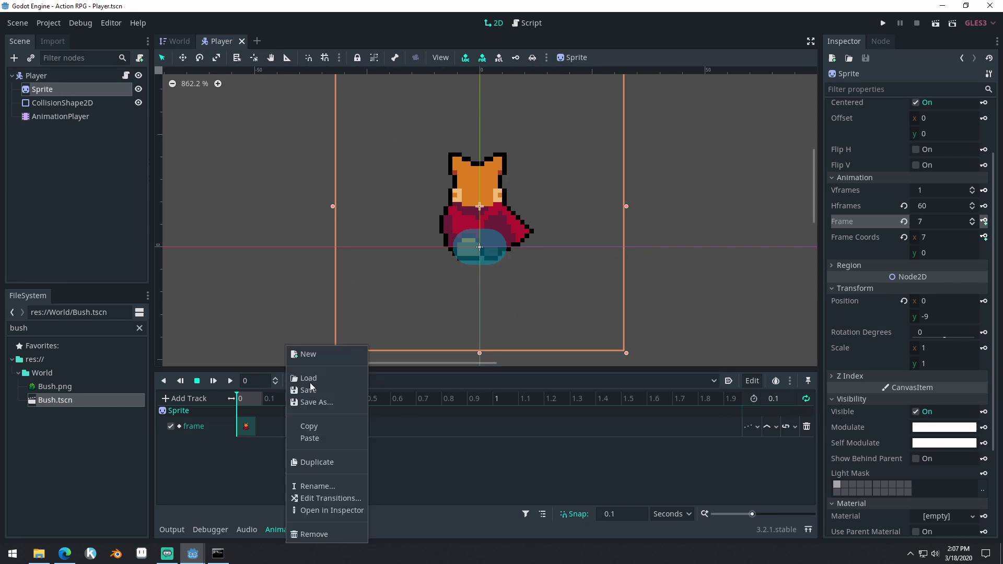
{"action": "left_click", "coordinate": [310, 355]}
{"action": "type", "text": "IdleLeft"}
{"action": "key", "text": "Return"}
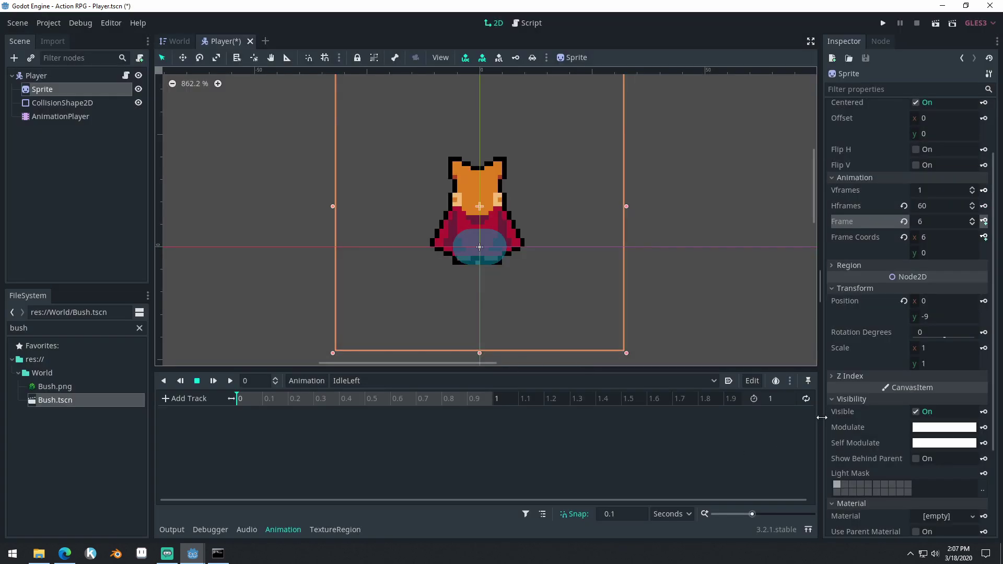
{"action": "left_click", "coordinate": [782, 398]}
{"action": "type", "text": "0.1"}
{"action": "key", "text": "Return"}
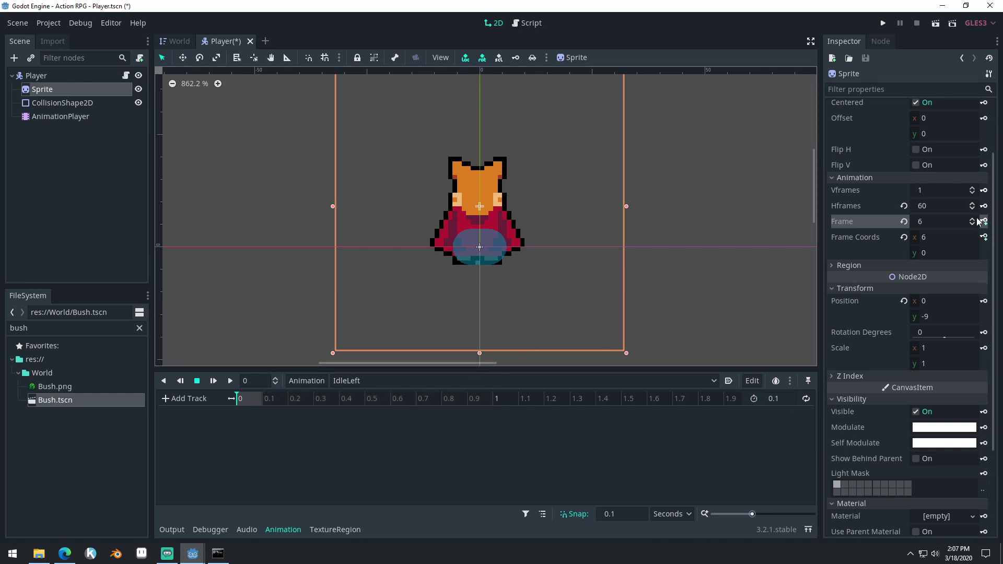
Step: Key left-facing Sprite frame 13 at 0, enable looping, and save the Player scene
{"action": "scroll", "coordinate": [974, 221], "scroll_direction": "up", "scroll_amount": 6}
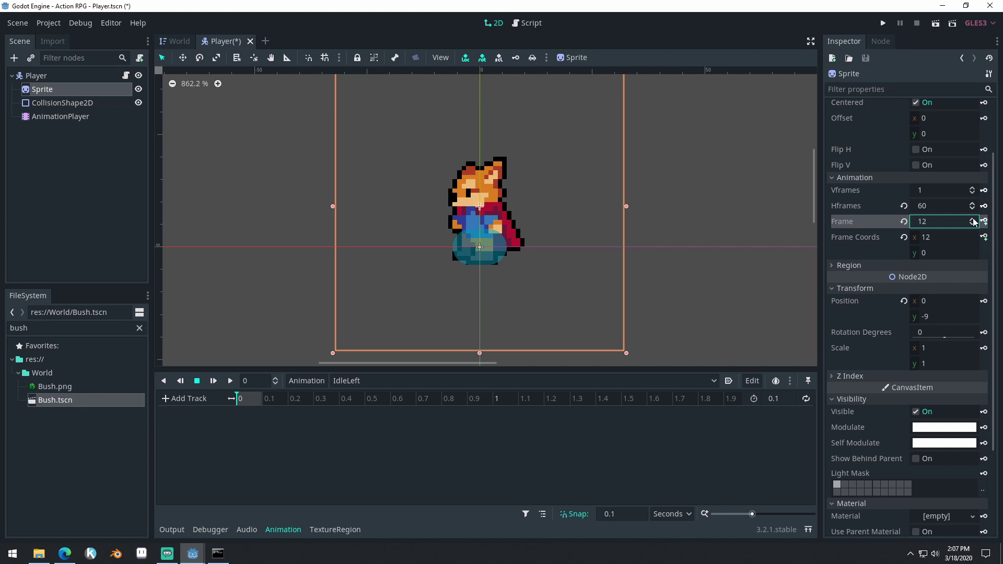
{"action": "left_click", "coordinate": [984, 221]}
{"action": "key", "text": "Return"}
{"action": "left_click", "coordinate": [807, 399]}
{"action": "key", "text": "ctrl+s"}
Step: Start creating another new animation from the animation options menu
{"action": "left_click", "coordinate": [306, 380]}
{"action": "key", "text": "Escape"}
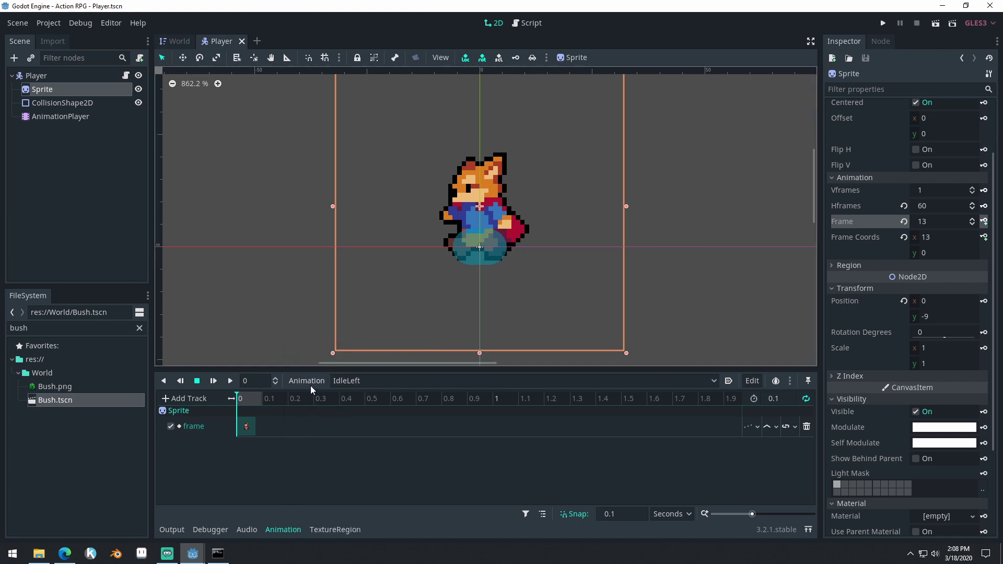
{"action": "left_click", "coordinate": [307, 381]}
{"action": "left_click", "coordinate": [308, 355]}
Step: Name the new animation IdleDown and set its length to 0.1 seconds
{"action": "type", "text": "IdleDown"}
{"action": "key", "text": "Return"}
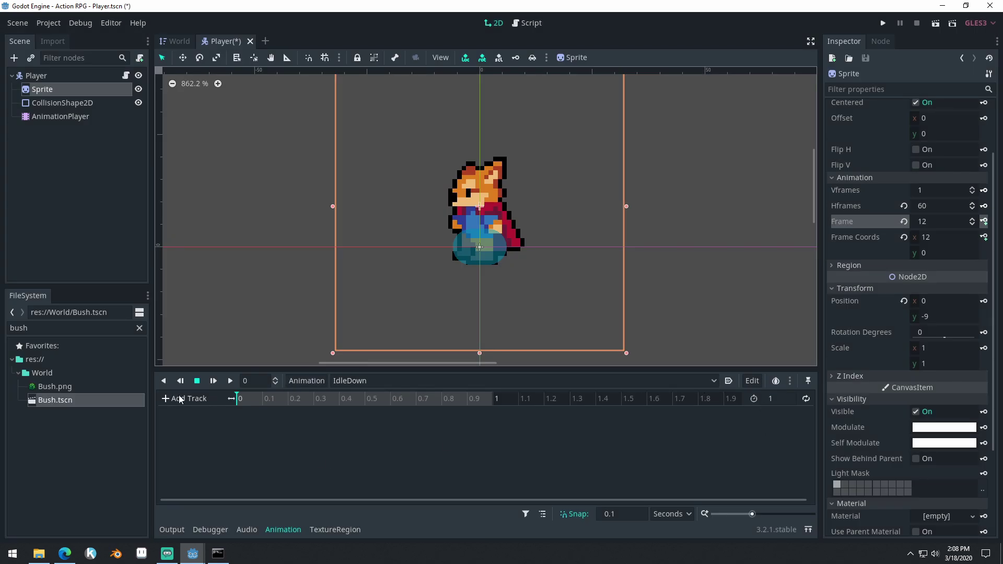
{"action": "left_click", "coordinate": [778, 399]}
{"action": "type", "text": ".1"}
{"action": "key", "text": "Return"}
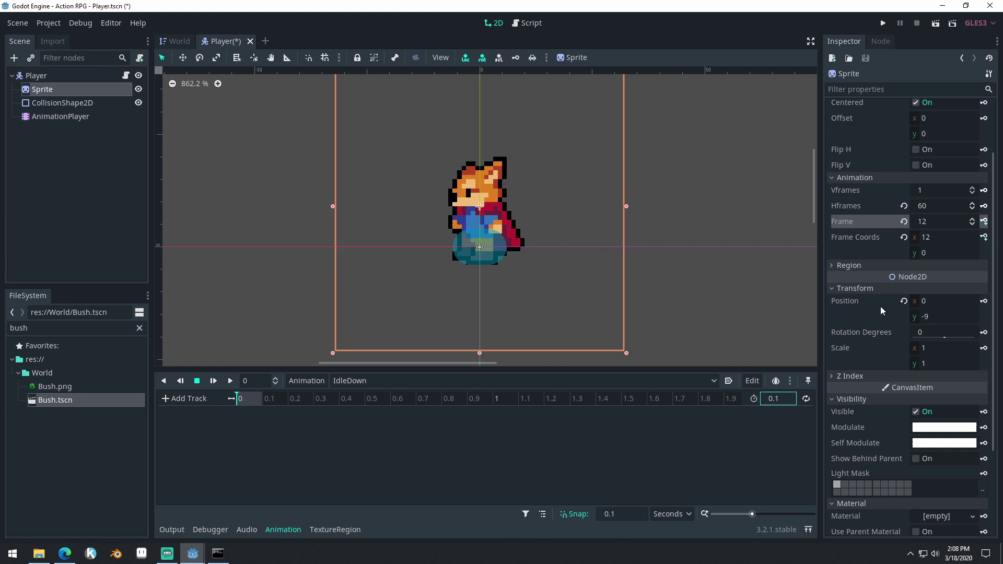
Step: Key down-facing Sprite frame 18 at 0, save the Player scene, and rewind the playhead
{"action": "left_click", "coordinate": [972, 219]}
{"action": "left_click", "coordinate": [972, 219]}
{"action": "left_click", "coordinate": [972, 219]}
{"action": "left_click", "coordinate": [972, 219]}
{"action": "left_click", "coordinate": [972, 219]}
{"action": "left_click", "coordinate": [972, 219]}
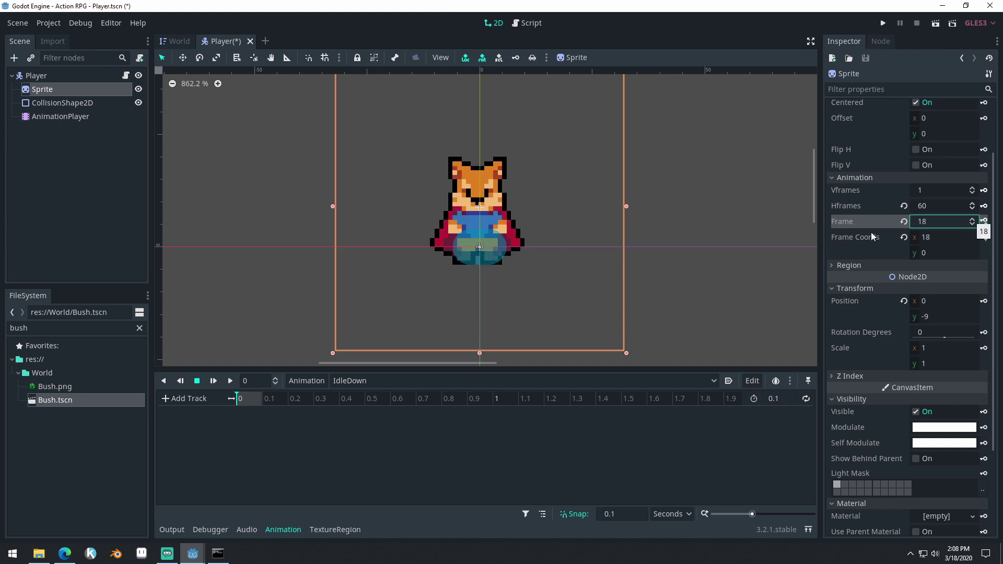
{"action": "left_click", "coordinate": [984, 221]}
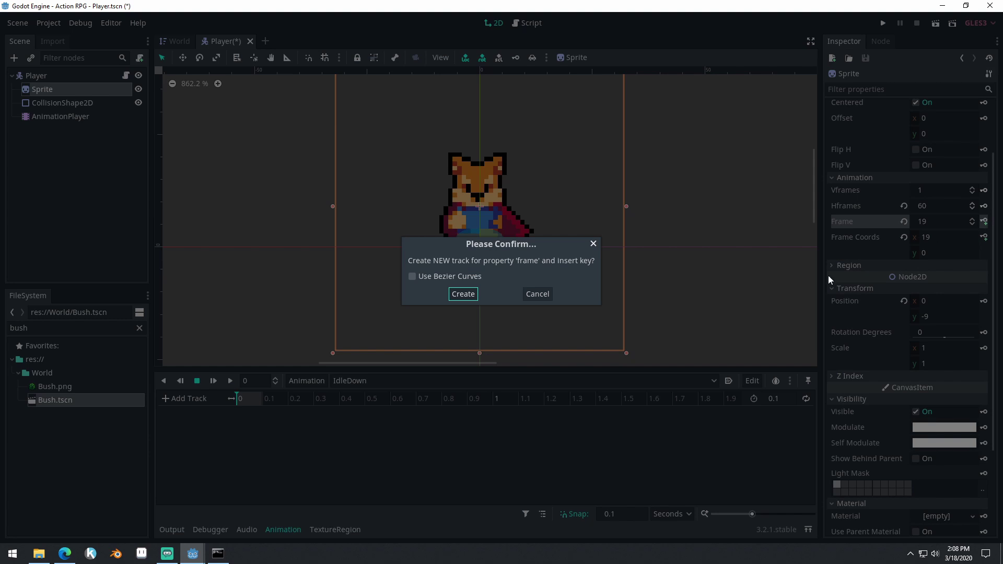
{"action": "left_click", "coordinate": [463, 293]}
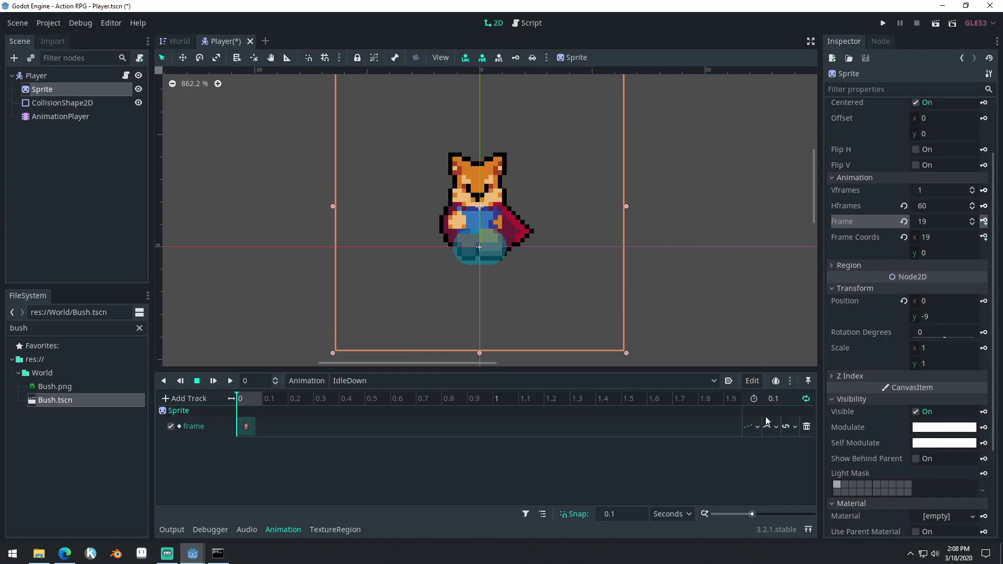
{"action": "key", "text": "ctrl+s"}
{"action": "left_click", "coordinate": [249, 402]}
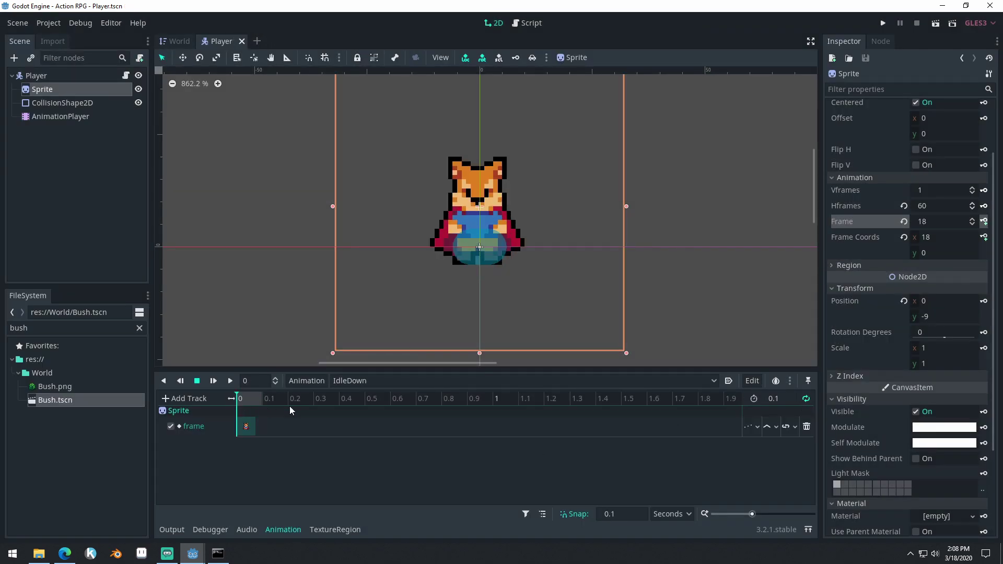
Step: Select RunRight from the animation list and turn on Autoplay on Load for it
{"action": "left_click", "coordinate": [348, 380]}
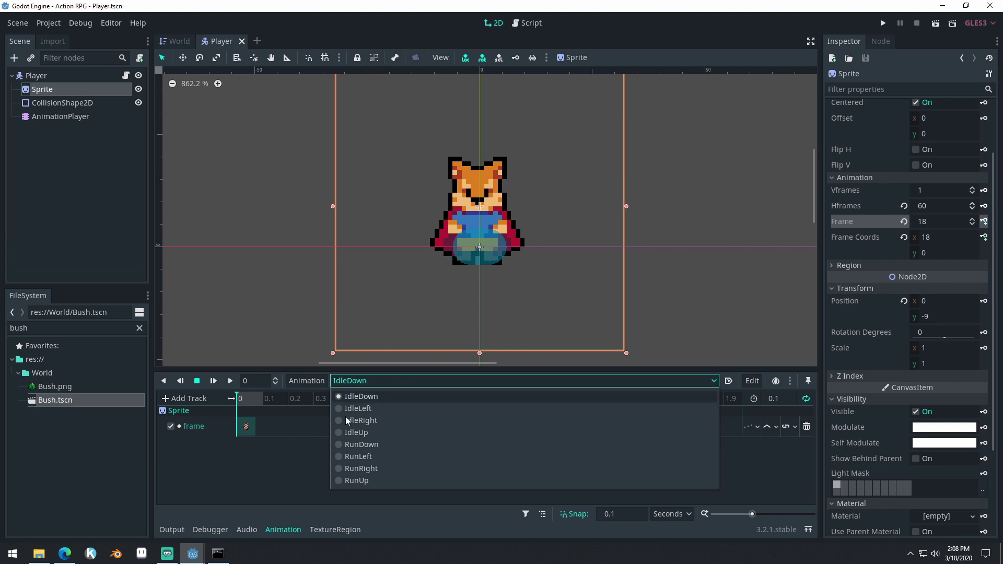
{"action": "left_click", "coordinate": [308, 441]}
{"action": "left_click", "coordinate": [365, 381]}
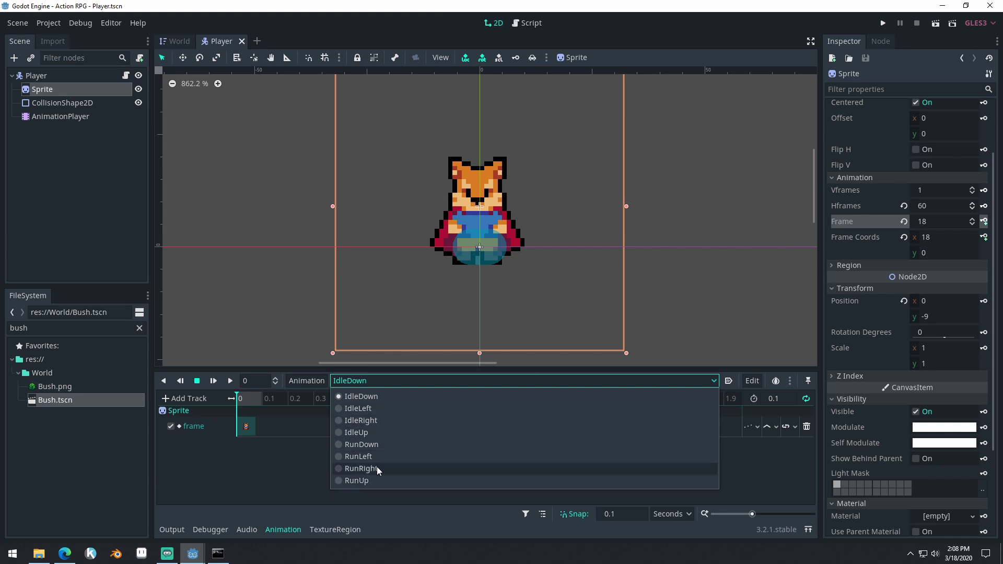
{"action": "left_click", "coordinate": [296, 474]}
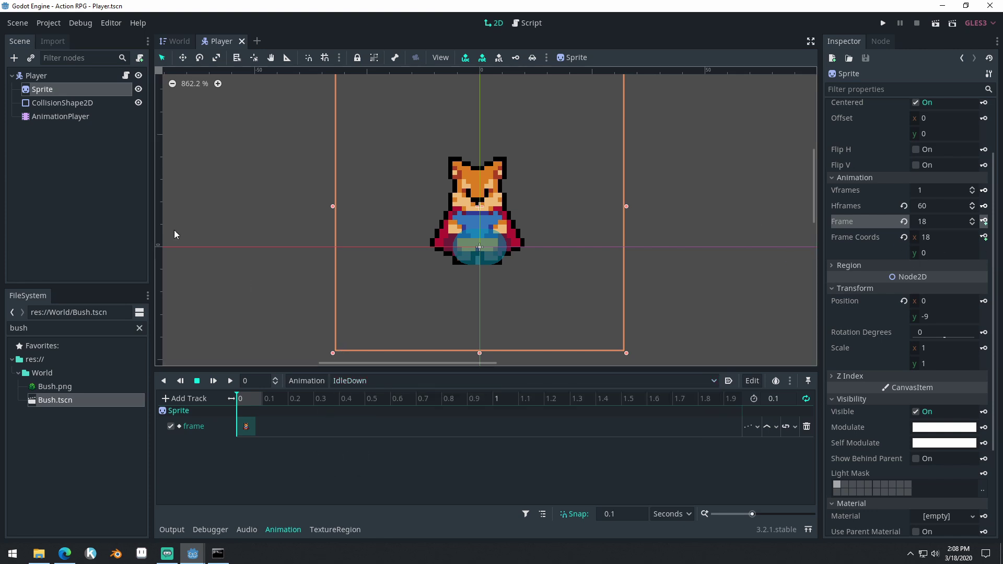
{"action": "left_click", "coordinate": [71, 165]}
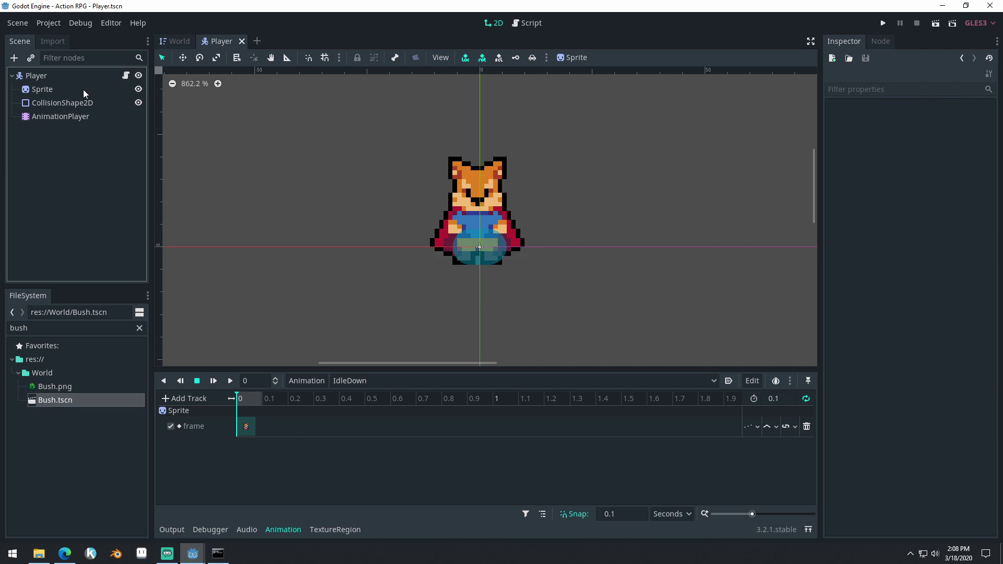
{"action": "left_click", "coordinate": [353, 382]}
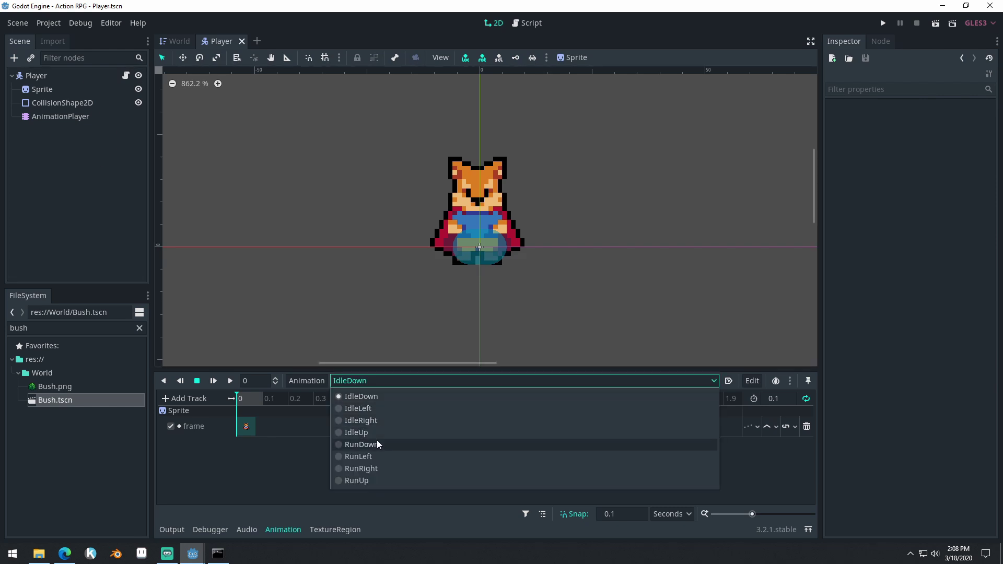
{"action": "left_click", "coordinate": [380, 468]}
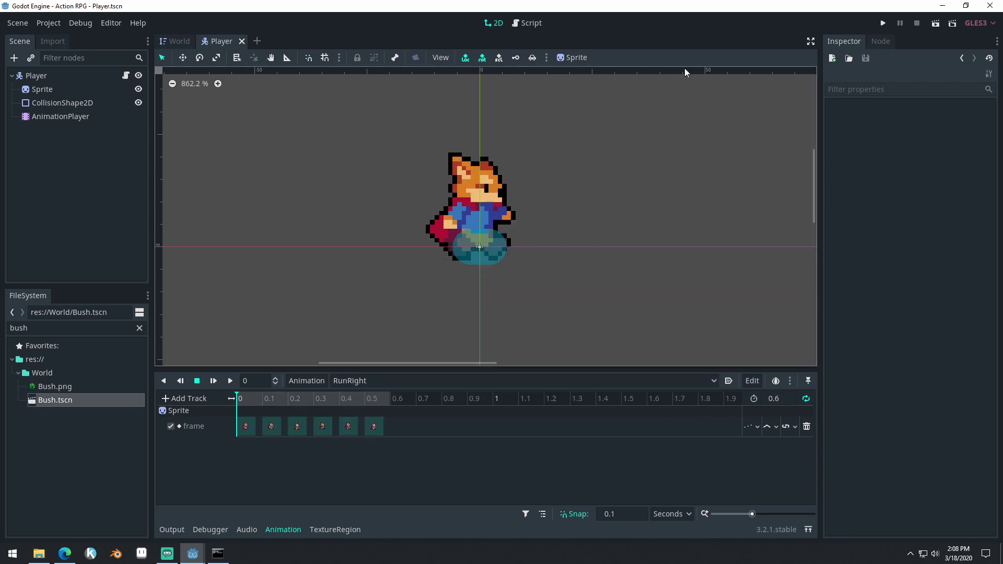
{"action": "left_click", "coordinate": [730, 383]}
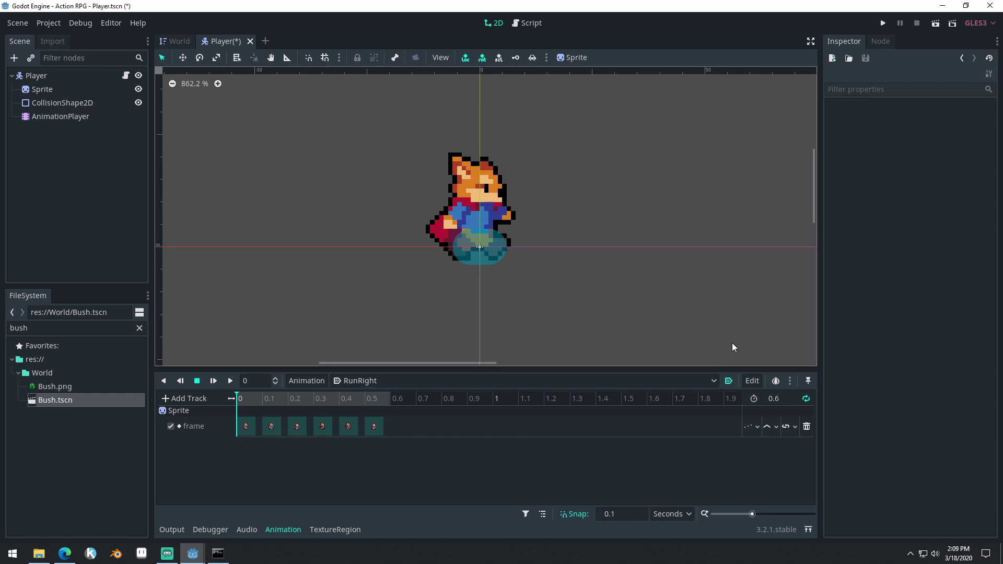
Step: Save the Player scene, run the game, and start walking the fox from the centre
{"action": "key", "text": "ctrl+s"}
{"action": "left_click", "coordinate": [883, 24]}
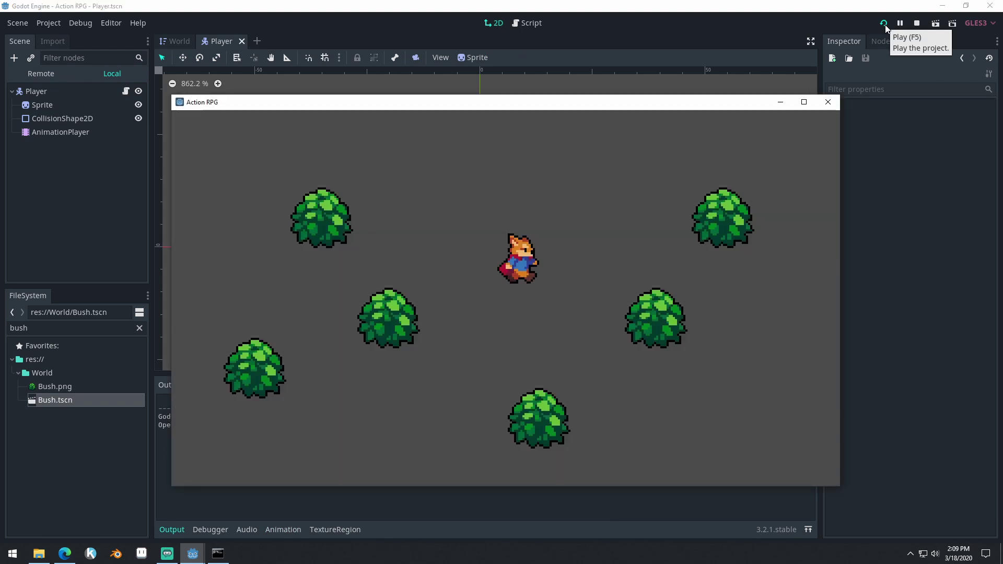
{"action": "key", "text": "Left"}
{"action": "key", "text": "Down"}
{"action": "key", "text": "Right"}
Step: Walk the fox around the bushes with the arrow keys to watch its RunRight cycle
{"action": "key", "text": "Down"}
{"action": "key", "text": "Up"}
{"action": "key", "text": "Left"}
{"action": "key", "text": "Up"}
{"action": "key", "text": "Right"}
{"action": "key", "text": "Down"}
{"action": "key", "text": "Down"}
{"action": "key", "text": "Left"}
{"action": "key", "text": "Right"}
{"action": "key", "text": "Up"}
{"action": "key", "text": "Left"}
{"action": "key", "text": "Down"}
{"action": "key", "text": "Right"}
{"action": "key", "text": "Up"}
{"action": "key", "text": "Up"}
Step: Close the running game and open the Player node's script for editing
{"action": "left_click", "coordinate": [828, 103]}
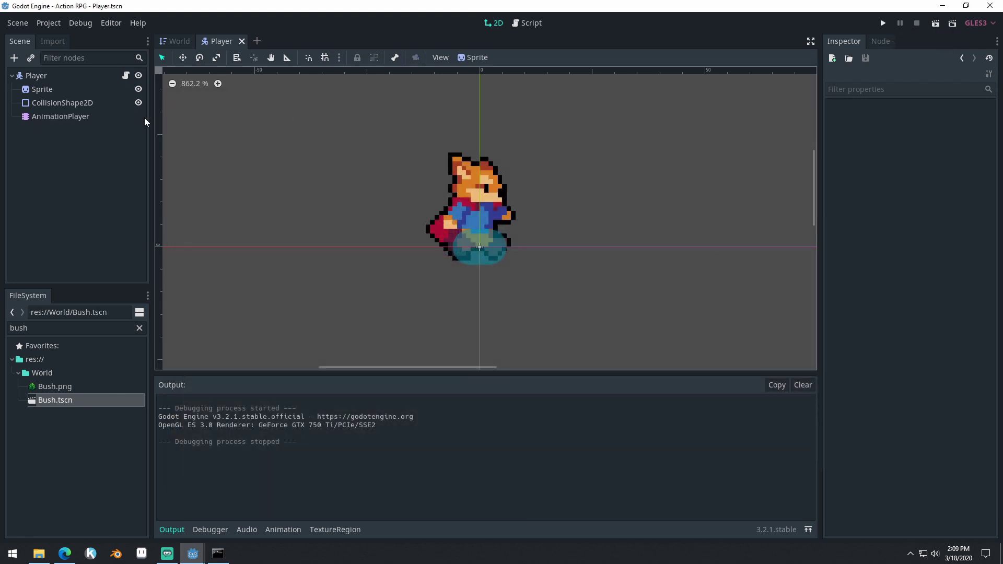
{"action": "left_click", "coordinate": [79, 76]}
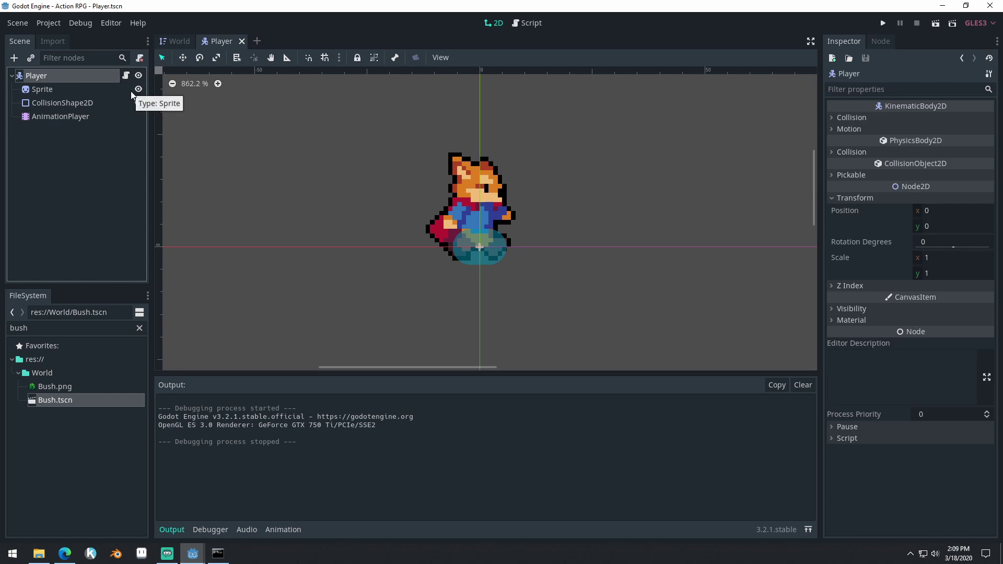
{"action": "left_click", "coordinate": [86, 118]}
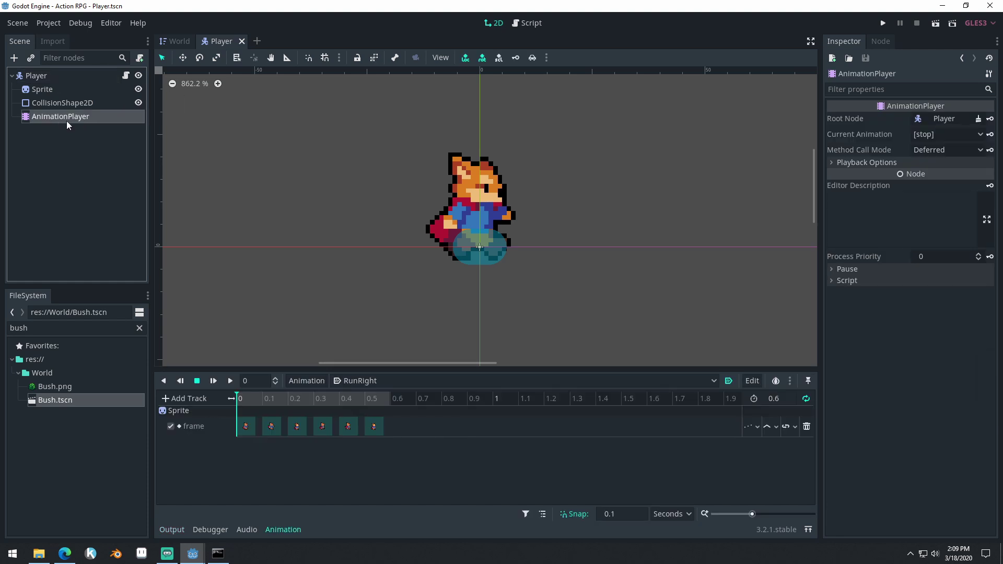
{"action": "left_click", "coordinate": [52, 76]}
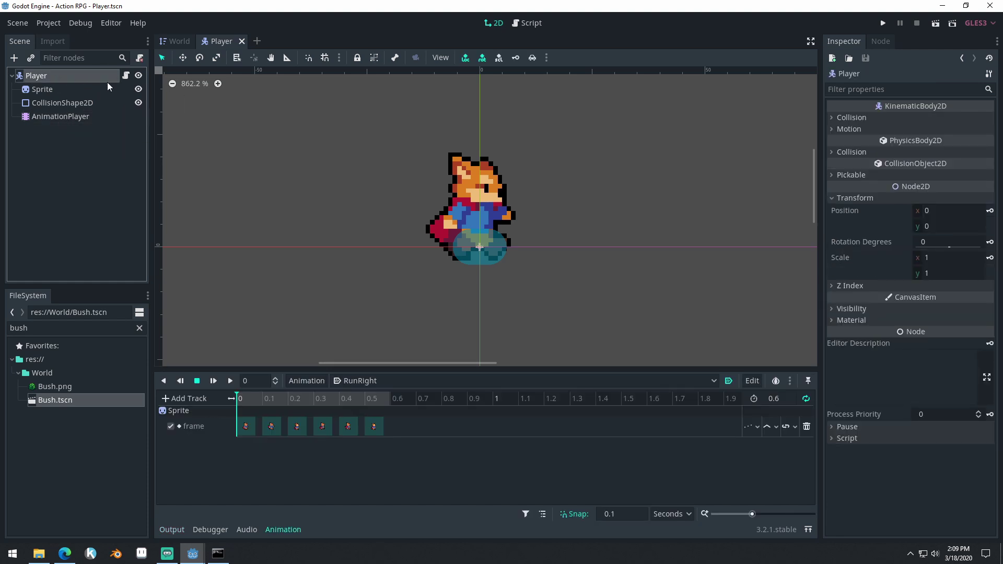
{"action": "left_click", "coordinate": [125, 76]}
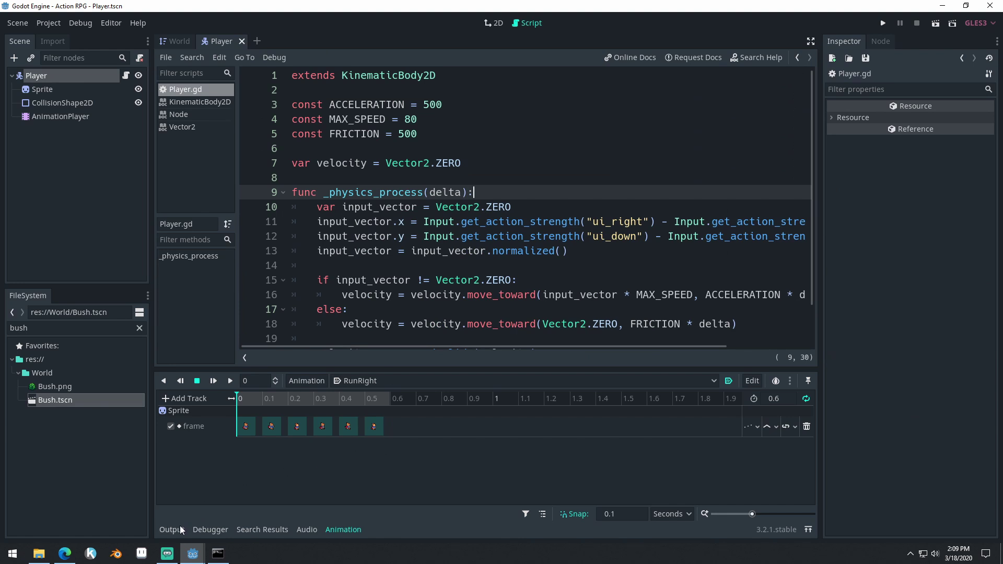
Step: Hide the animation timeline, then add var animationPlayer = null and a func _ready(): line
{"action": "left_click", "coordinate": [342, 530]}
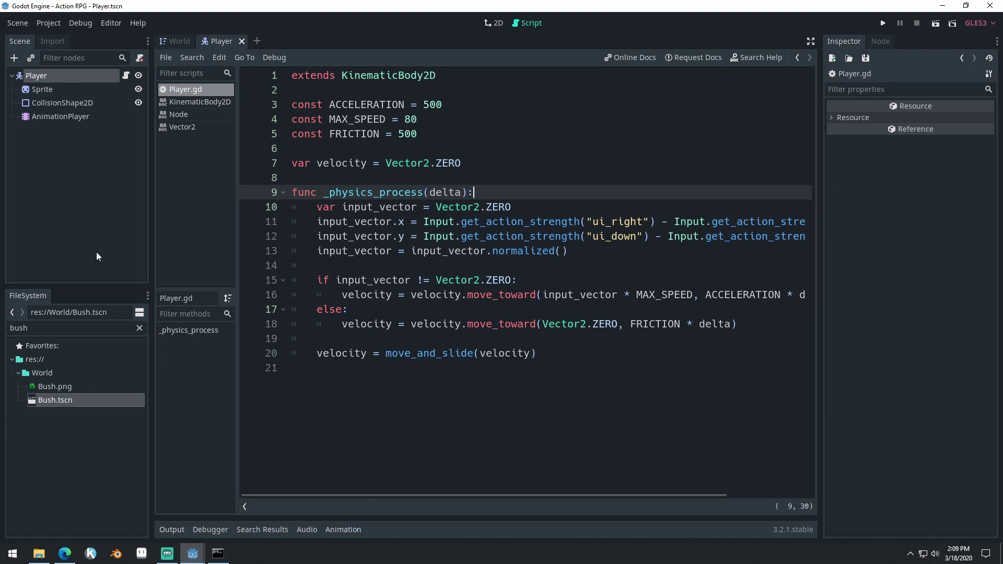
{"action": "left_click_drag", "start_coordinate": [149, 222], "coordinate": [135, 223]}
{"action": "left_click", "coordinate": [463, 166]}
{"action": "key", "text": "Return"}
{"action": "key", "text": "Return"}
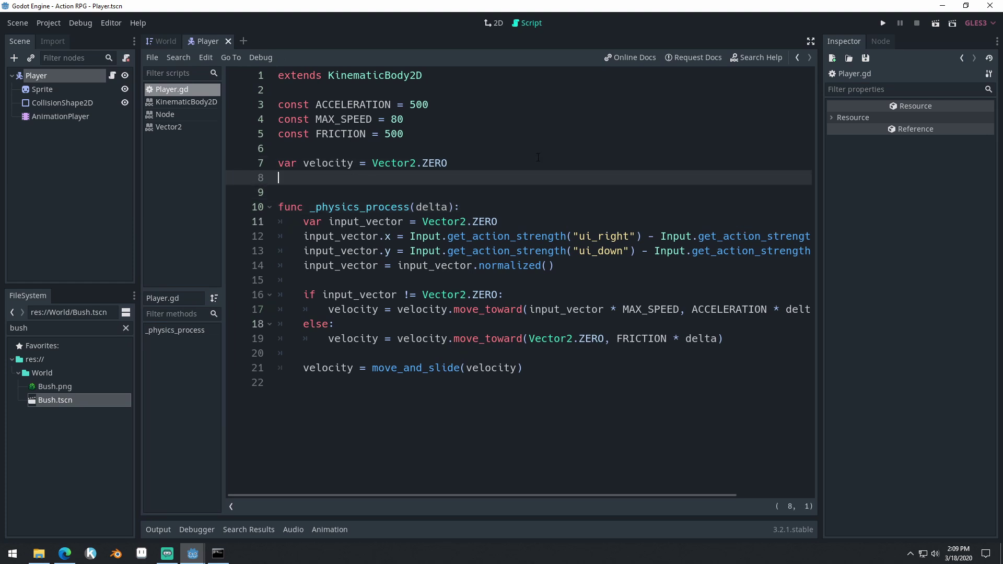
{"action": "type", "text": "var animationPlayer = null"}
{"action": "key", "text": "Return"}
{"action": "key", "text": "BackSpace"}
{"action": "key", "text": "Return"}
{"action": "key", "text": "Return"}
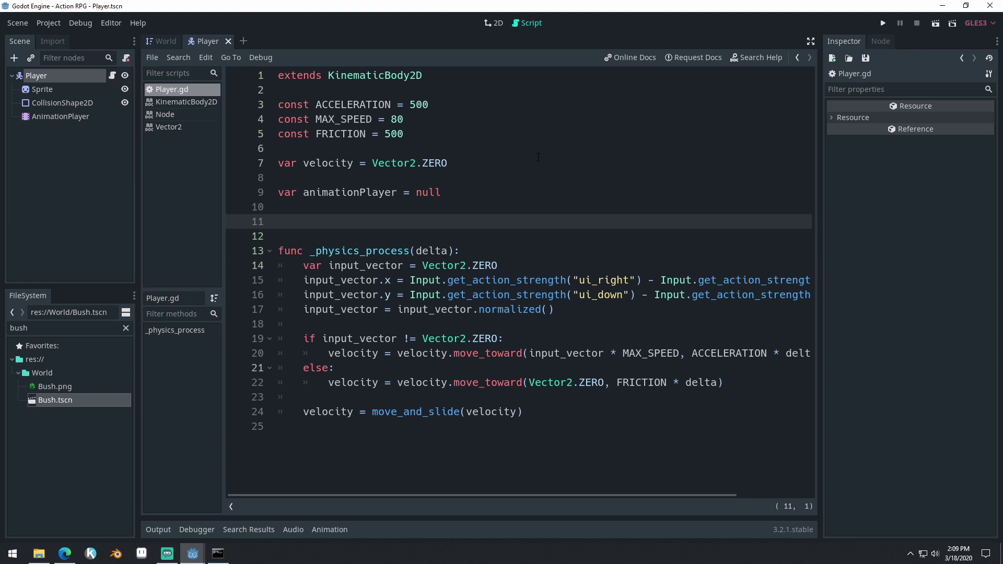
{"action": "type", "text": "func _ready()"}
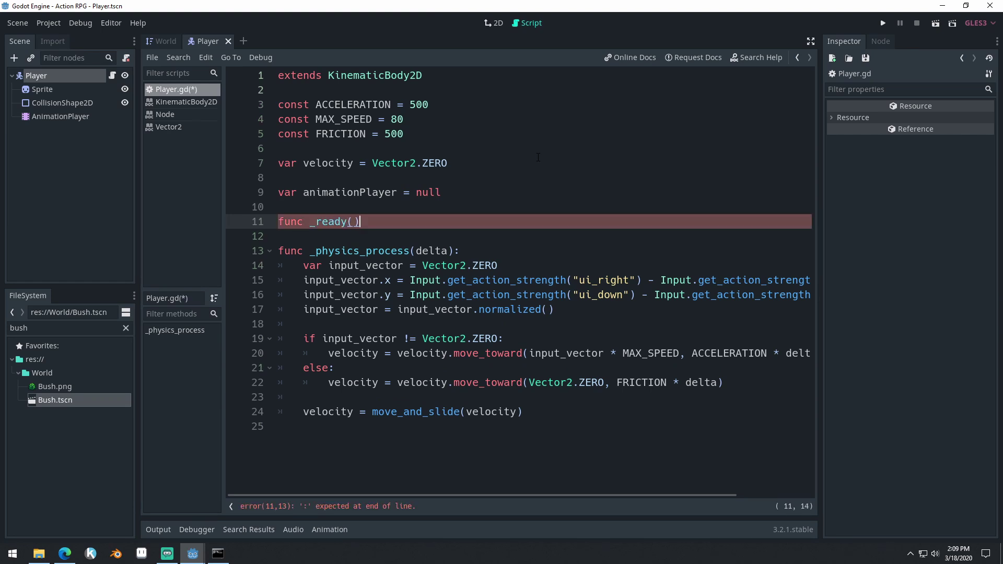
{"action": "type", "text": ":"}
Step: Inside _ready(), assign animationPlayer = $AnimationPlayer using the autocomplete suggestion
{"action": "key", "text": "Return"}
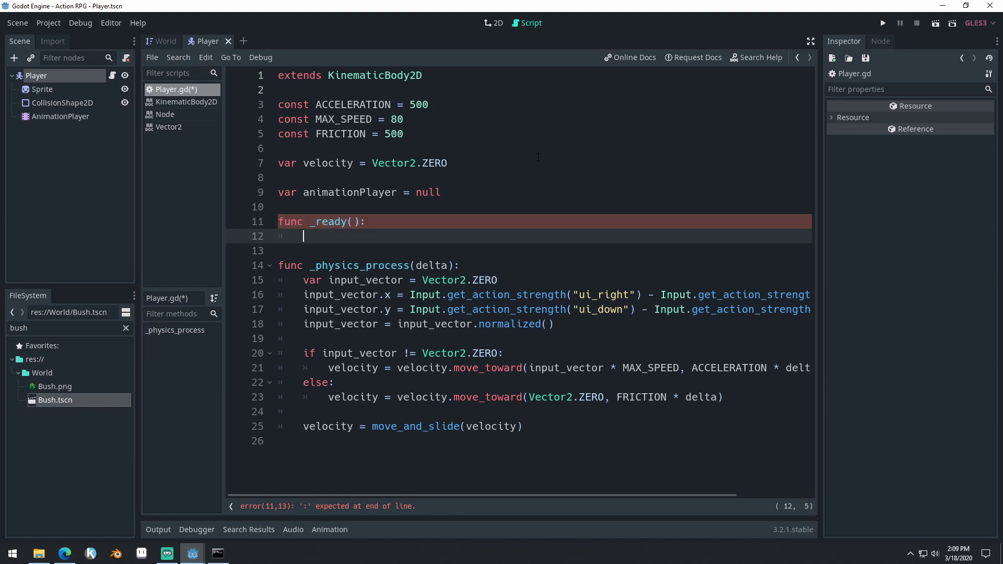
{"action": "type", "text": "animationP"}
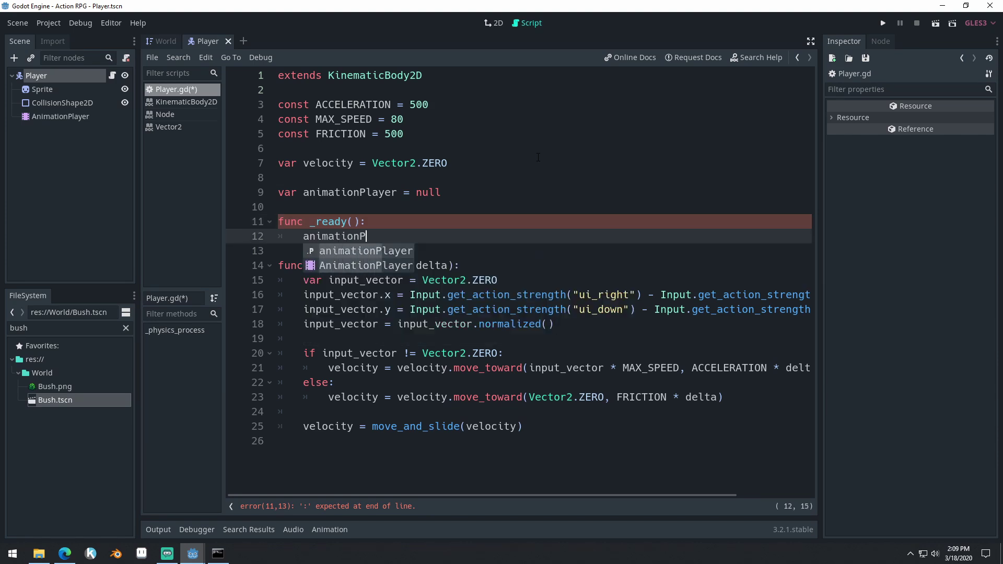
{"action": "type", "text": "layer = "}
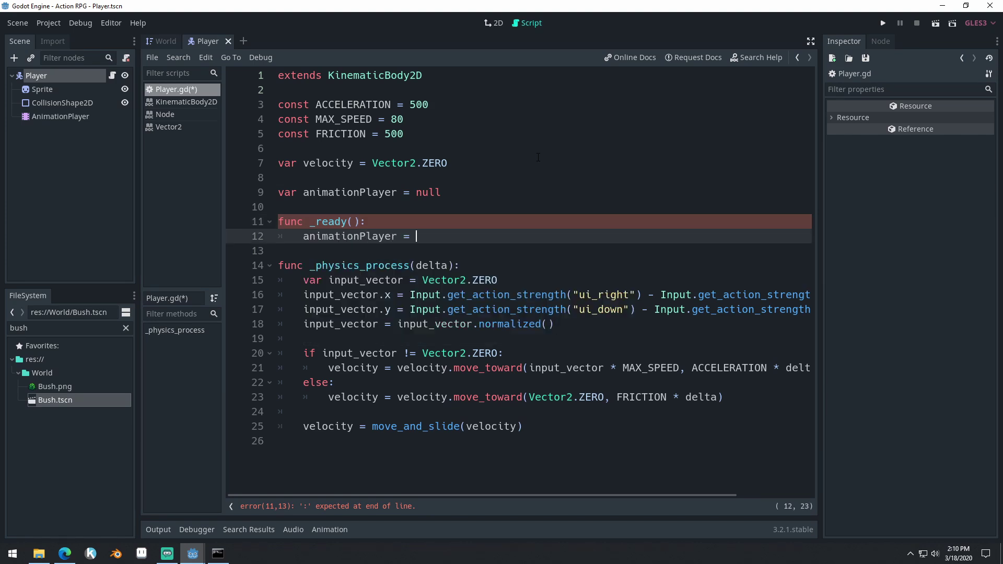
{"action": "type", "text": "$"}
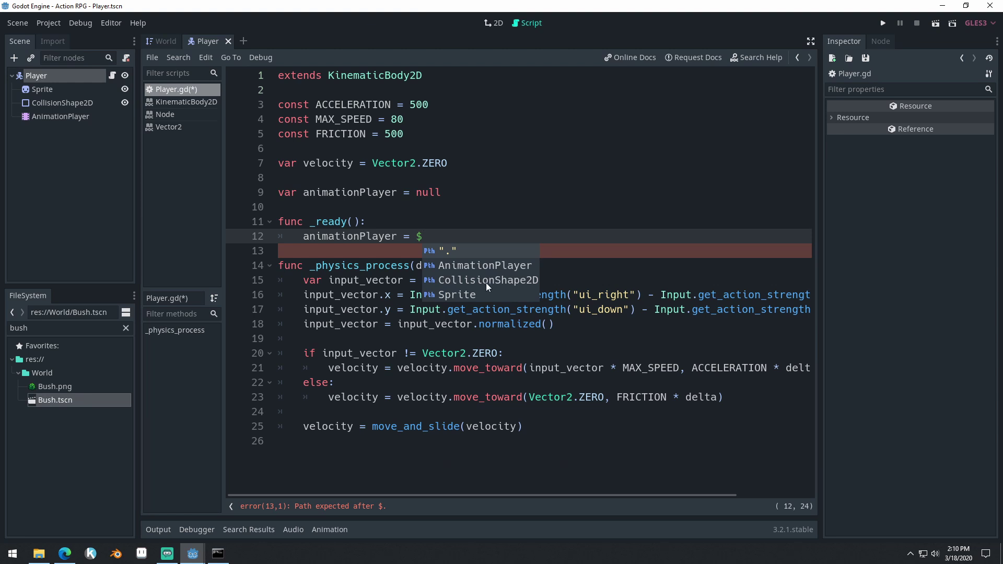
{"action": "left_click", "coordinate": [460, 265]}
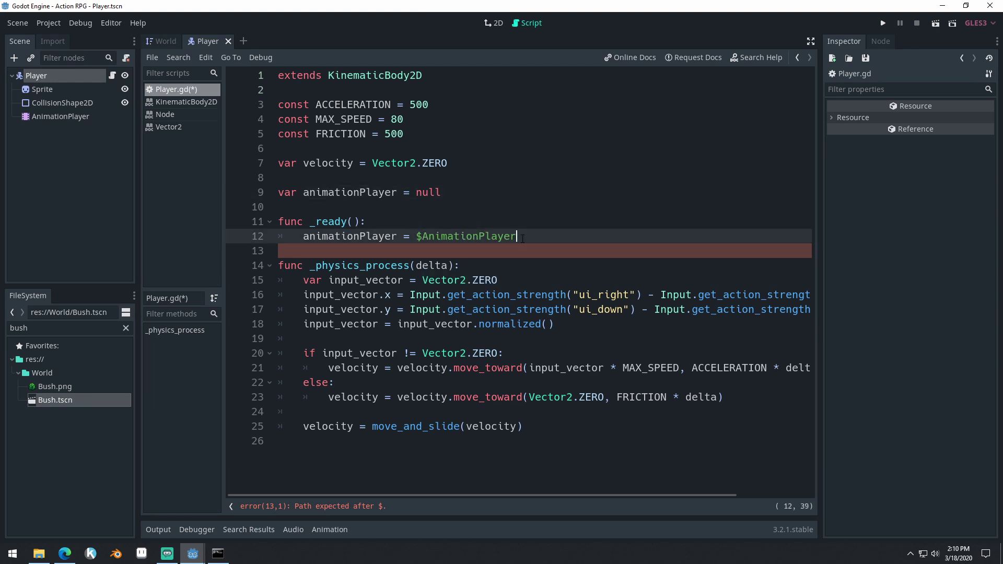
Step: Highlight the $AnimationPlayer reference and the animationPlayer variable to review the assignment
{"action": "double_click", "coordinate": [589, 238]}
{"action": "left_click", "coordinate": [588, 238]}
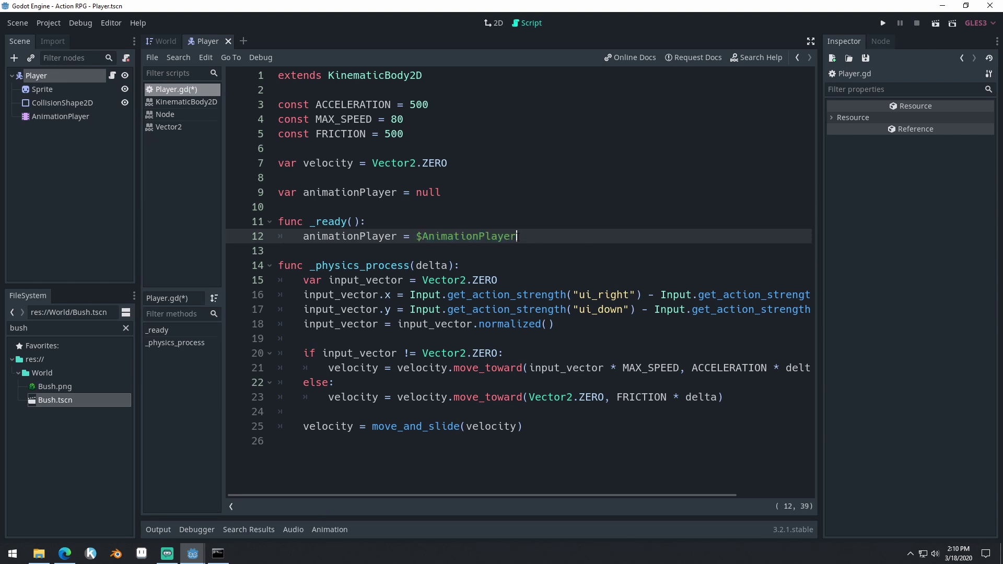
{"action": "left_click_drag", "start_coordinate": [516, 236], "coordinate": [421, 237]}
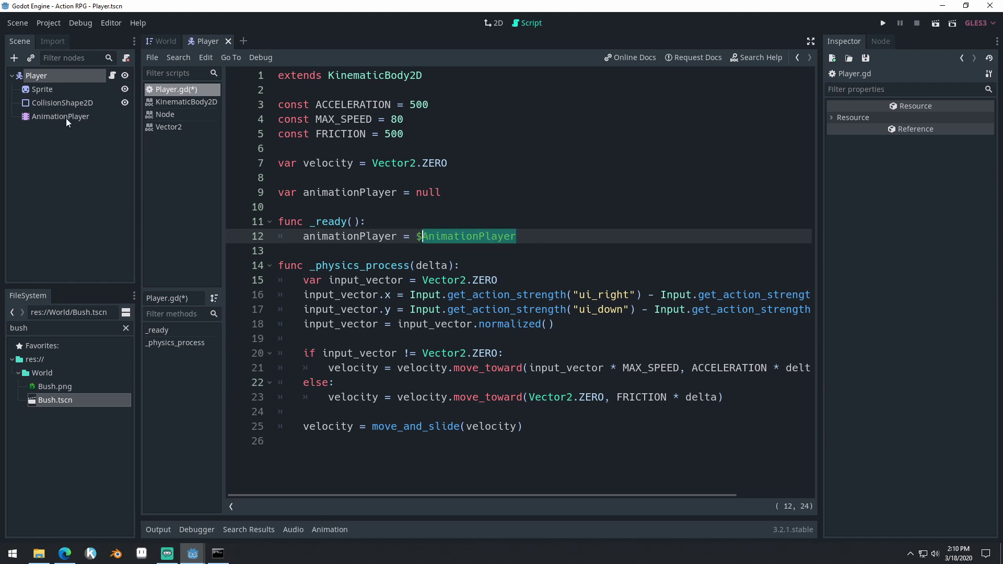
{"action": "left_click", "coordinate": [365, 207]}
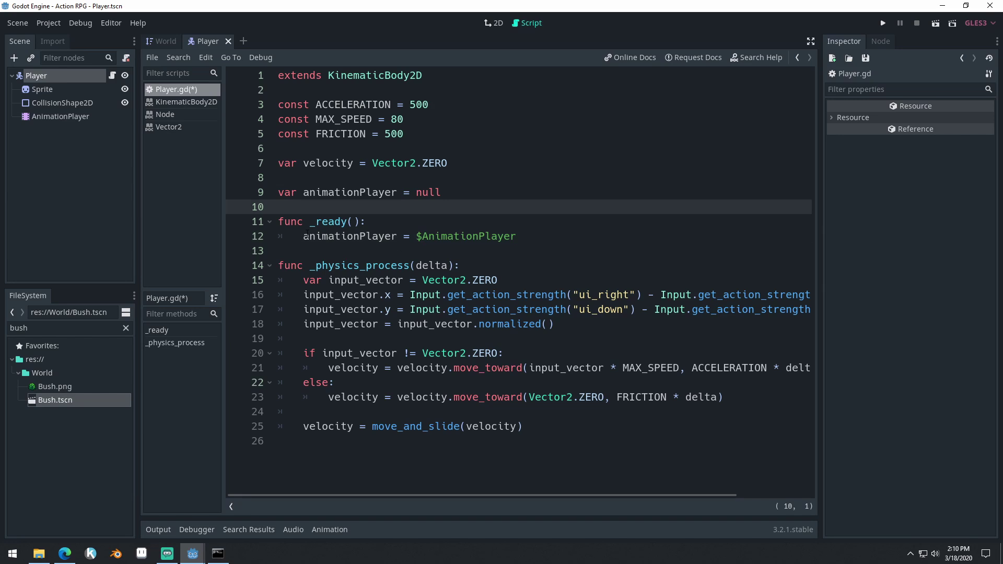
{"action": "left_click_drag", "start_coordinate": [304, 236], "coordinate": [396, 236]}
{"action": "double_click", "coordinate": [342, 192]}
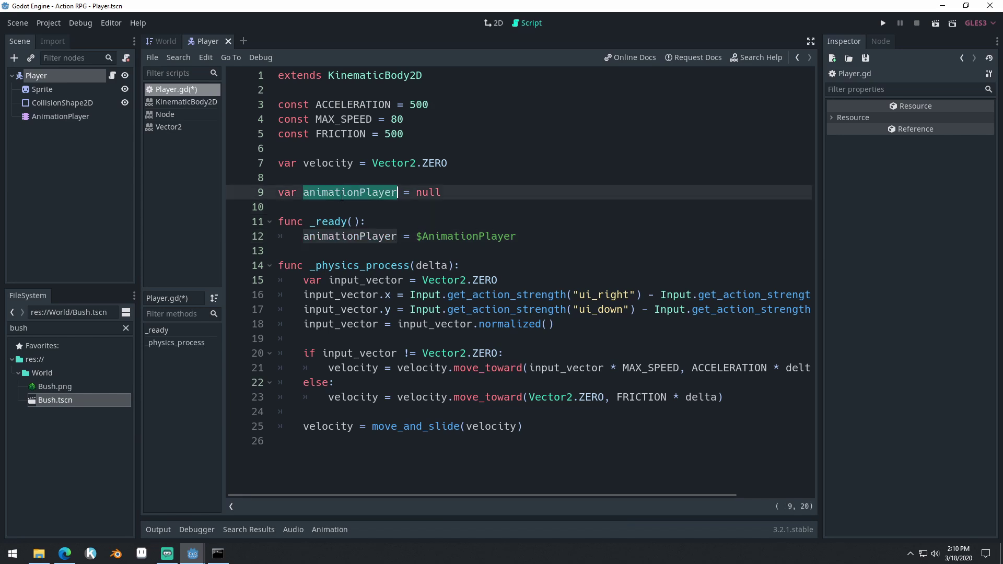
{"action": "left_click", "coordinate": [368, 236]}
{"action": "left_click_drag", "start_coordinate": [523, 236], "coordinate": [416, 238]}
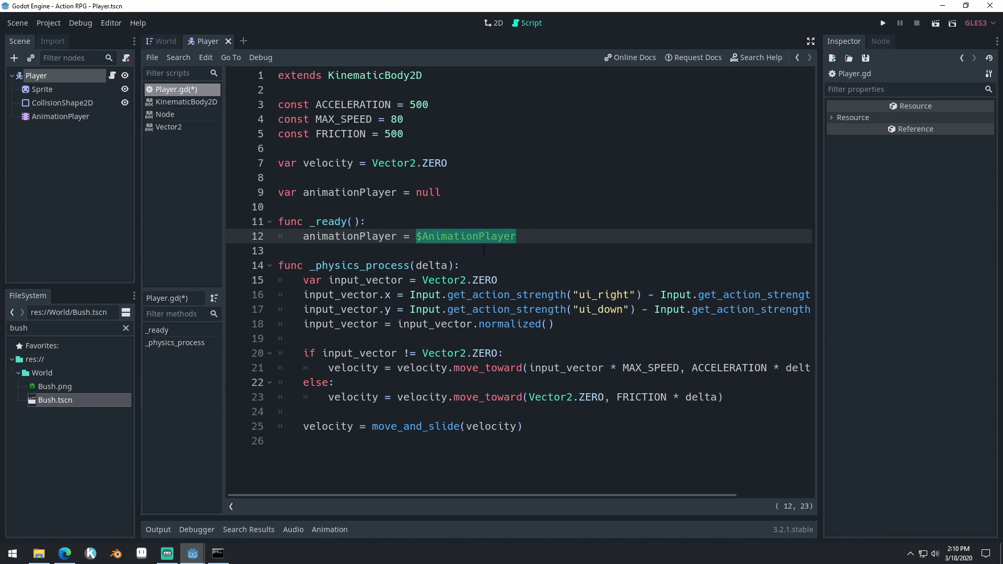
{"action": "left_click", "coordinate": [431, 205]}
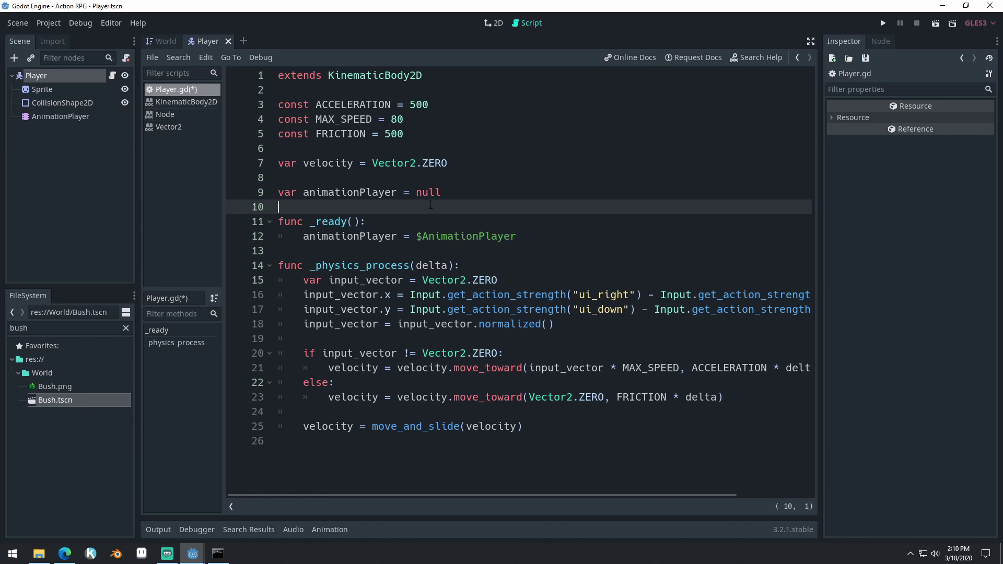
Step: Highlight the null default and the whole _ready function to compare them
{"action": "left_click", "coordinate": [376, 223]}
{"action": "left_click", "coordinate": [382, 211]}
{"action": "left_click_drag", "start_coordinate": [450, 198], "coordinate": [417, 194]}
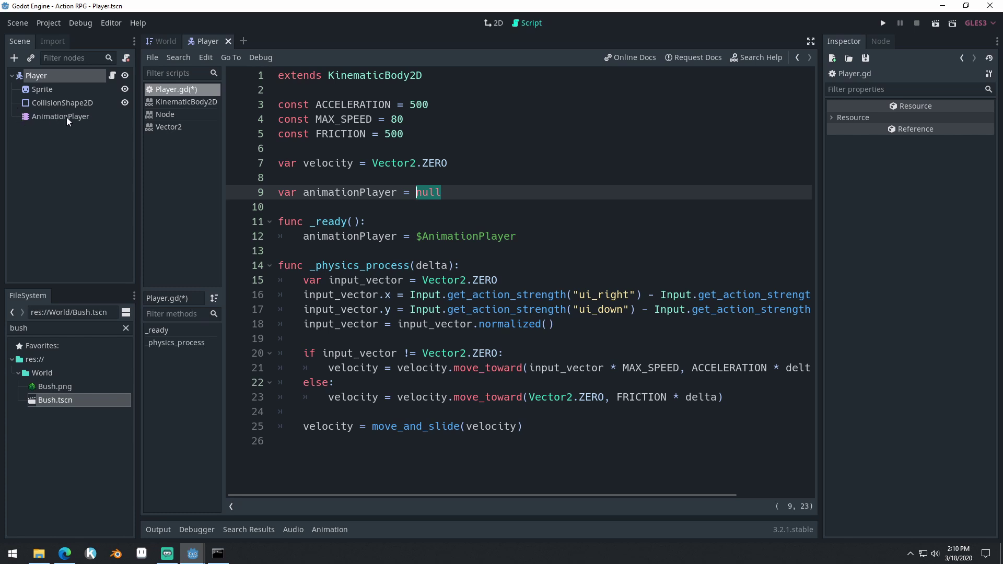
{"action": "left_click_drag", "start_coordinate": [516, 236], "coordinate": [417, 236]}
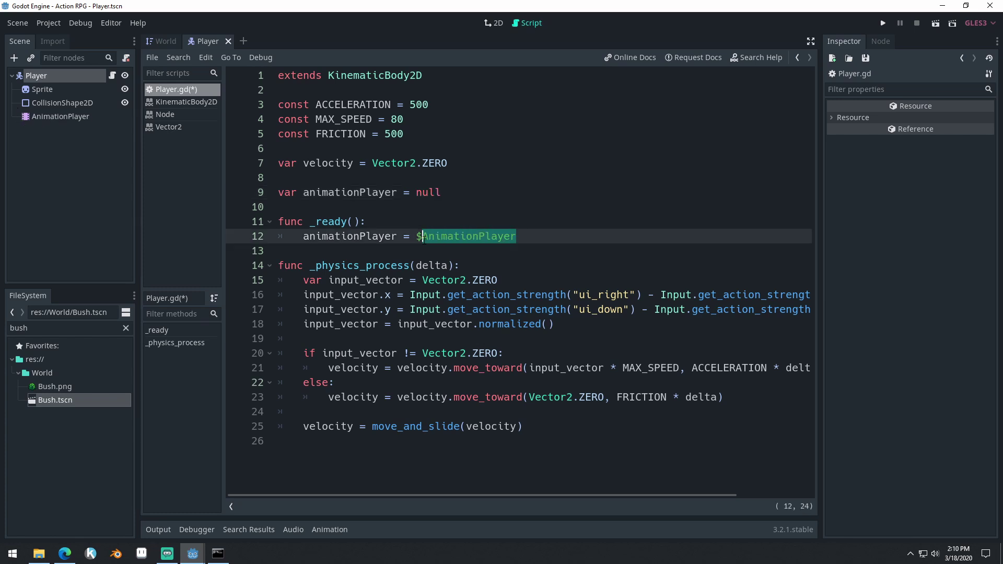
{"action": "left_click_drag", "start_coordinate": [547, 239], "coordinate": [278, 221]}
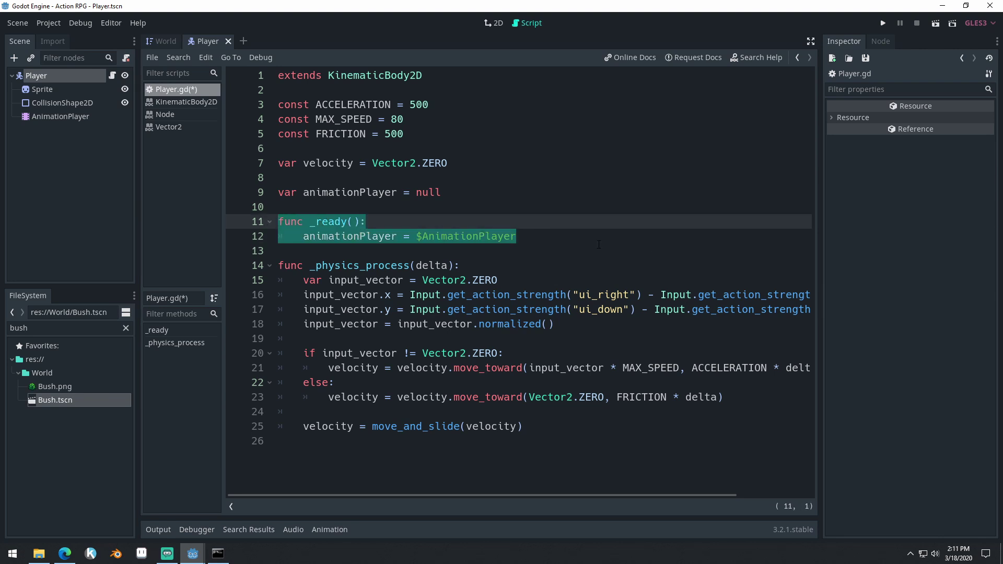
{"action": "left_click", "coordinate": [538, 232]}
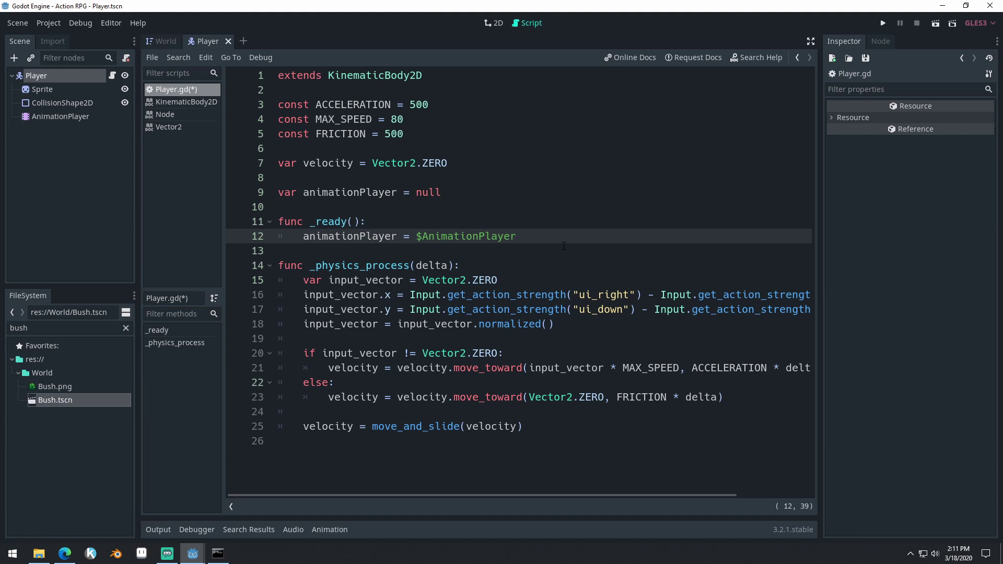
Step: Save the Player script and highlight every use of animationPlayer
{"action": "key", "text": "ctrl+s"}
{"action": "double_click", "coordinate": [350, 238]}
{"action": "left_click", "coordinate": [500, 217]}
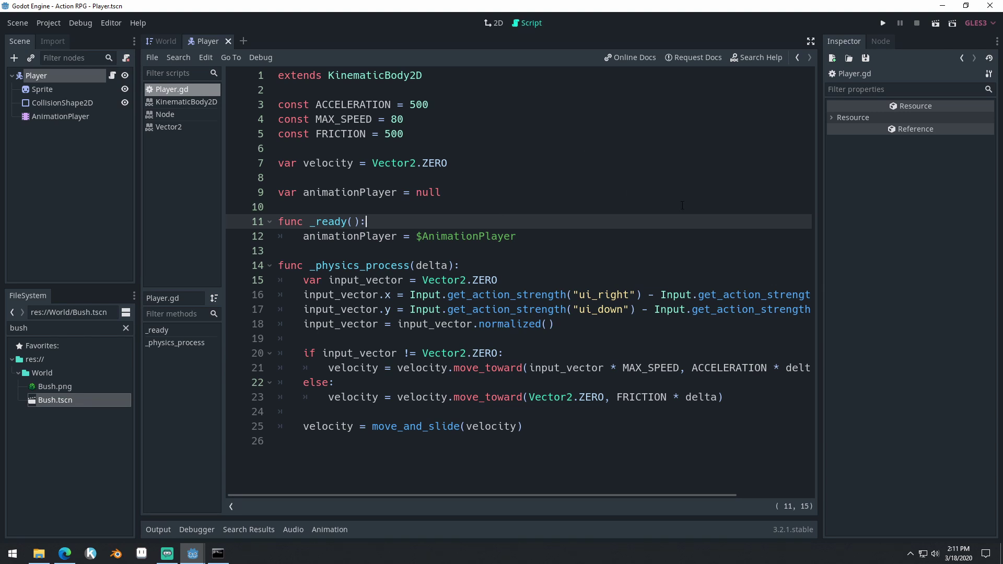
Step: Change line 9 to onready var animationPlayer = $AnimationPlayer
{"action": "left_click_drag", "start_coordinate": [525, 231], "coordinate": [252, 217]}
{"action": "left_click", "coordinate": [567, 209]}
{"action": "left_click_drag", "start_coordinate": [536, 237], "coordinate": [253, 222]}
{"action": "left_click", "coordinate": [292, 192]}
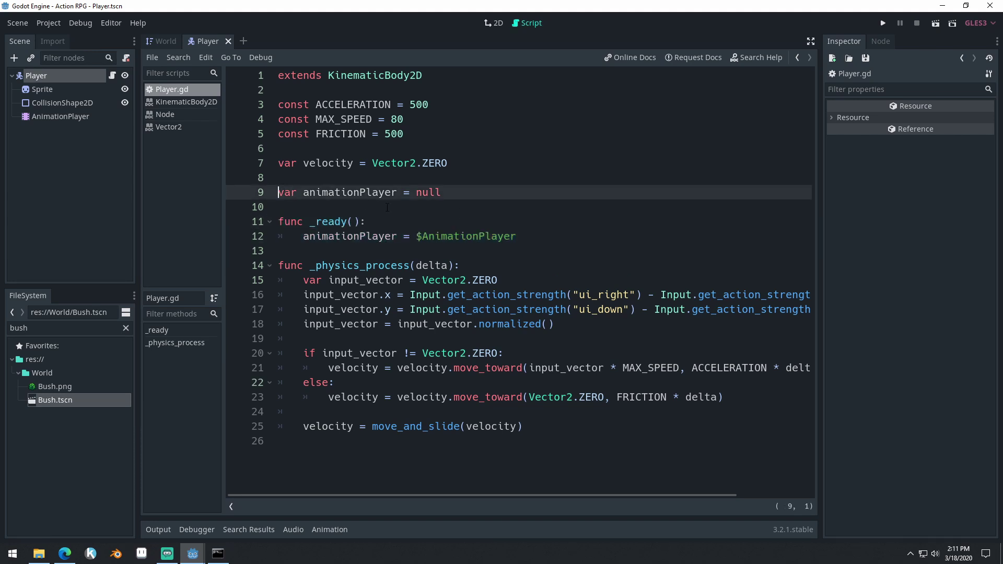
{"action": "type", "text": "onready"}
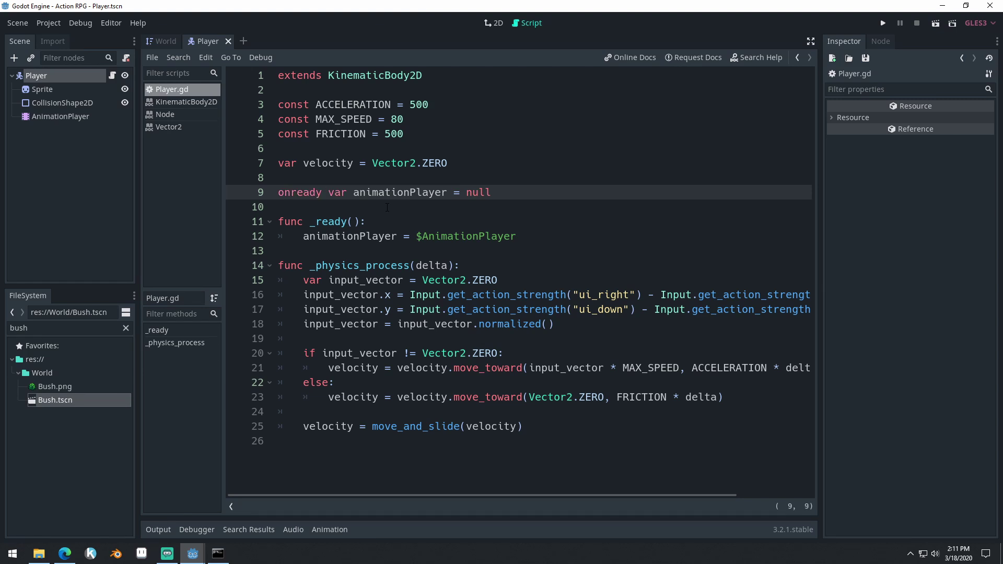
{"action": "left_click_drag", "start_coordinate": [492, 193], "coordinate": [467, 194]}
{"action": "type", "text": "$Ani"}
{"action": "key", "text": "Return"}
Step: Delete the now-redundant _ready function and save the script
{"action": "left_click_drag", "start_coordinate": [516, 236], "coordinate": [236, 211]}
{"action": "key", "text": "BackSpace"}
{"action": "key", "text": "BackSpace"}
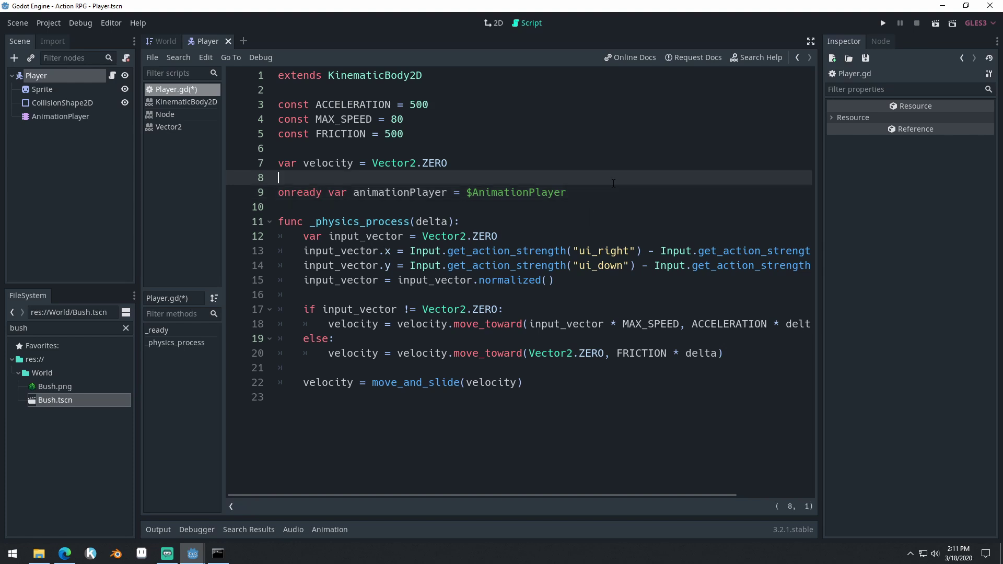
{"action": "key", "text": "ctrl+s"}
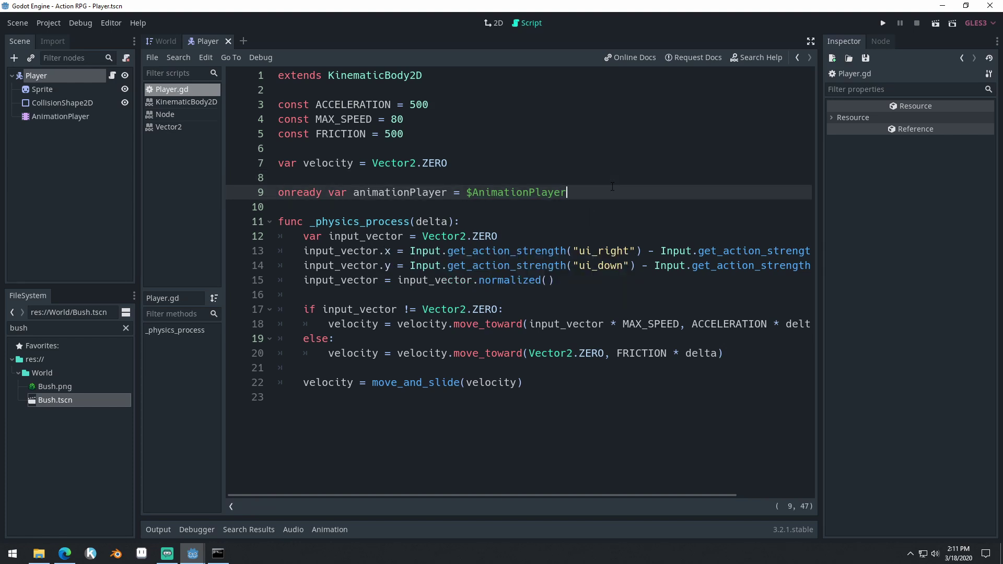
Step: Review the new onready animationPlayer declaration by highlighting its parts
{"action": "double_click", "coordinate": [300, 192]}
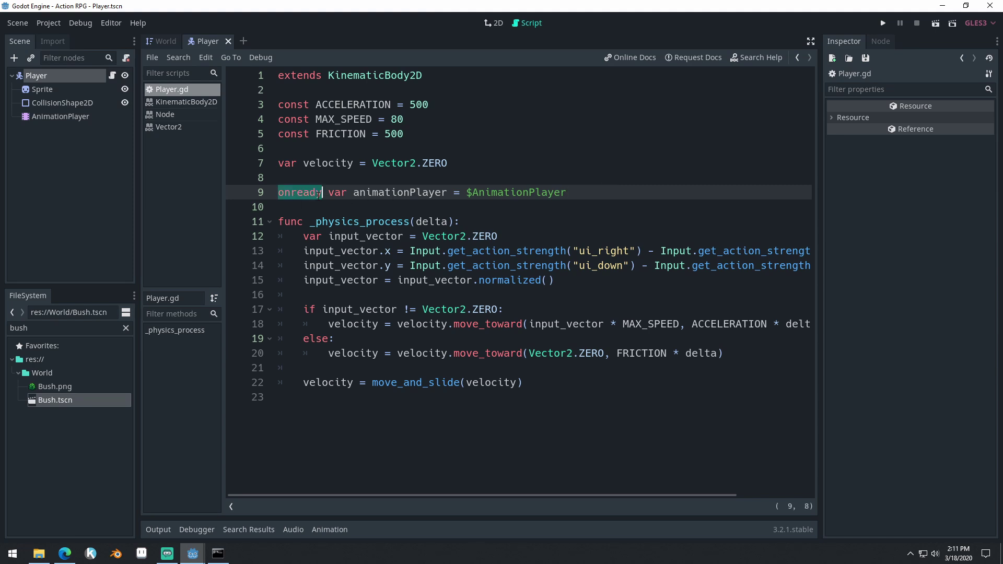
{"action": "left_click_drag", "start_coordinate": [328, 192], "coordinate": [561, 192]}
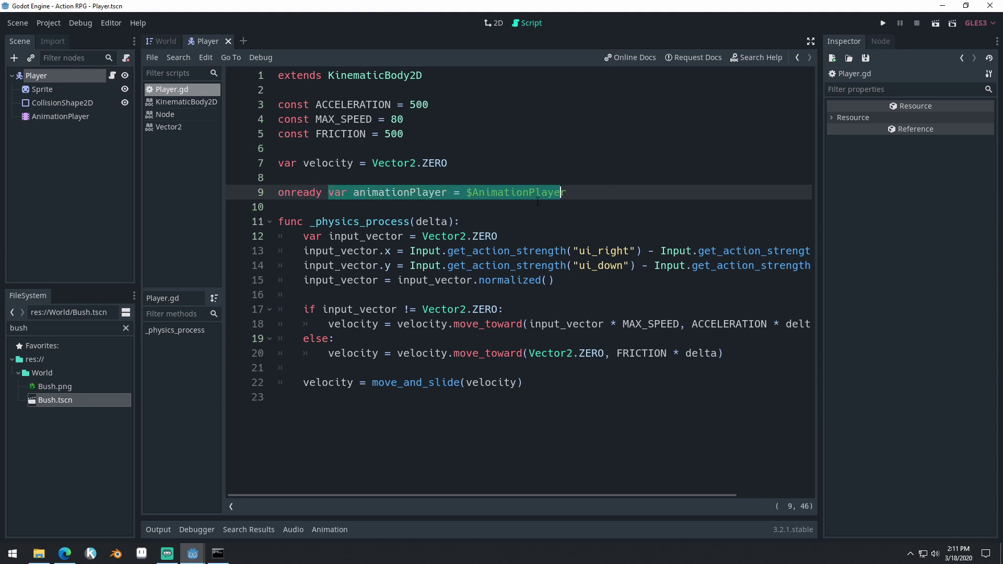
{"action": "left_click", "coordinate": [346, 202]}
{"action": "double_click", "coordinate": [320, 192]}
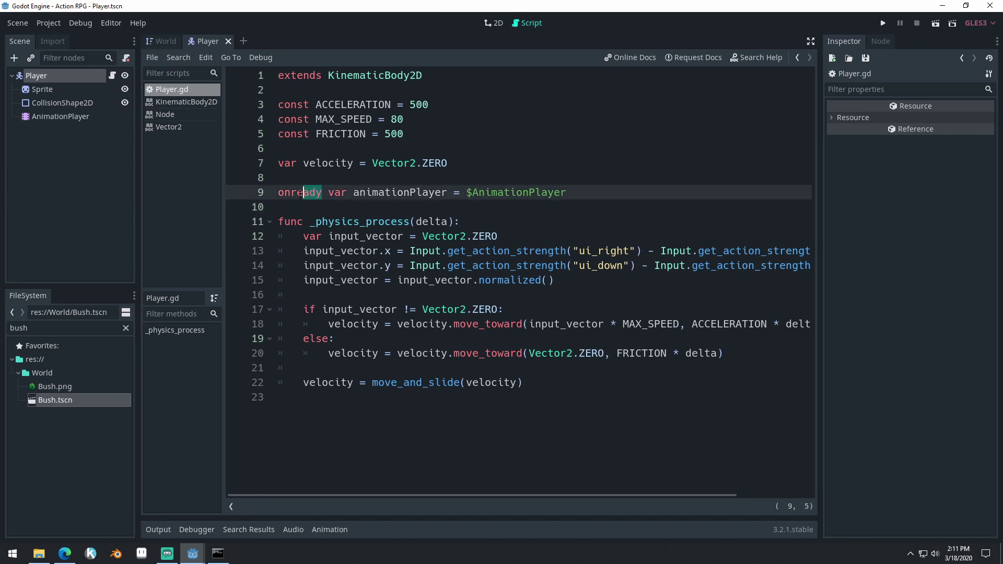
{"action": "left_click", "coordinate": [333, 202]}
{"action": "key", "text": "Up"}
{"action": "key", "text": "Down"}
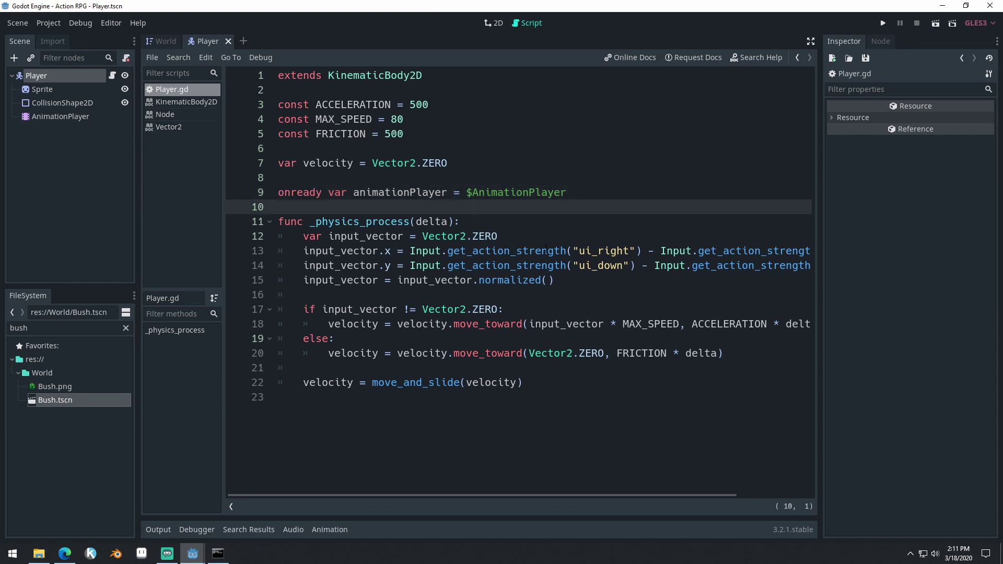
{"action": "left_click_drag", "start_coordinate": [593, 192], "coordinate": [354, 193]}
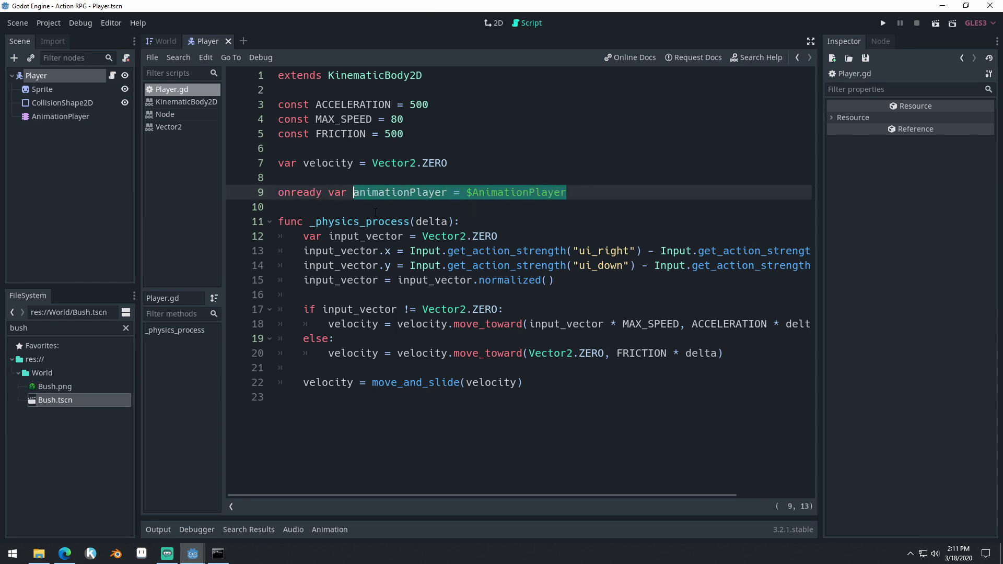
{"action": "left_click", "coordinate": [455, 301]}
Step: Widen the code area and select the animationPlayer name on line 9
{"action": "left_click_drag", "start_coordinate": [819, 331], "coordinate": [900, 332]}
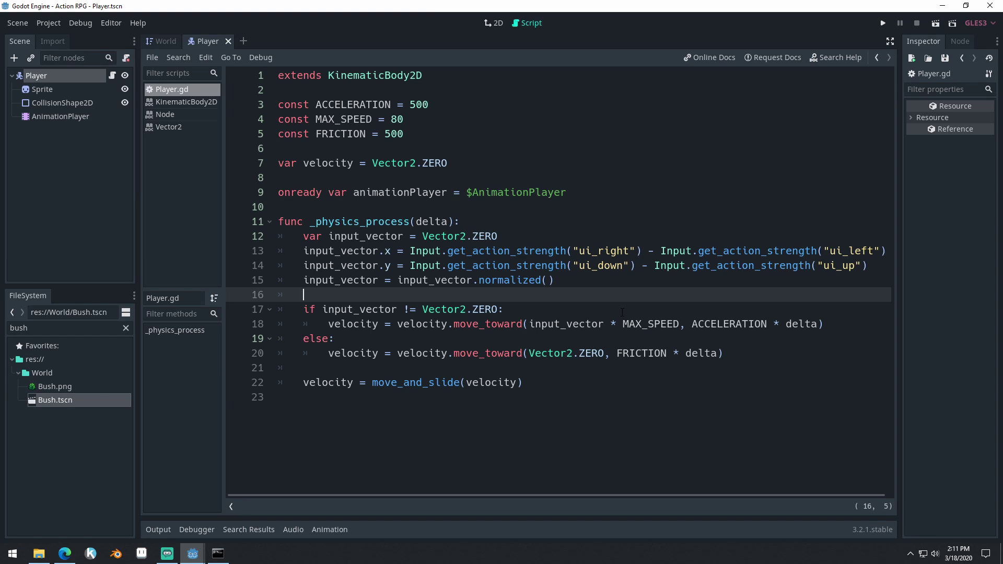
{"action": "left_click", "coordinate": [617, 204]}
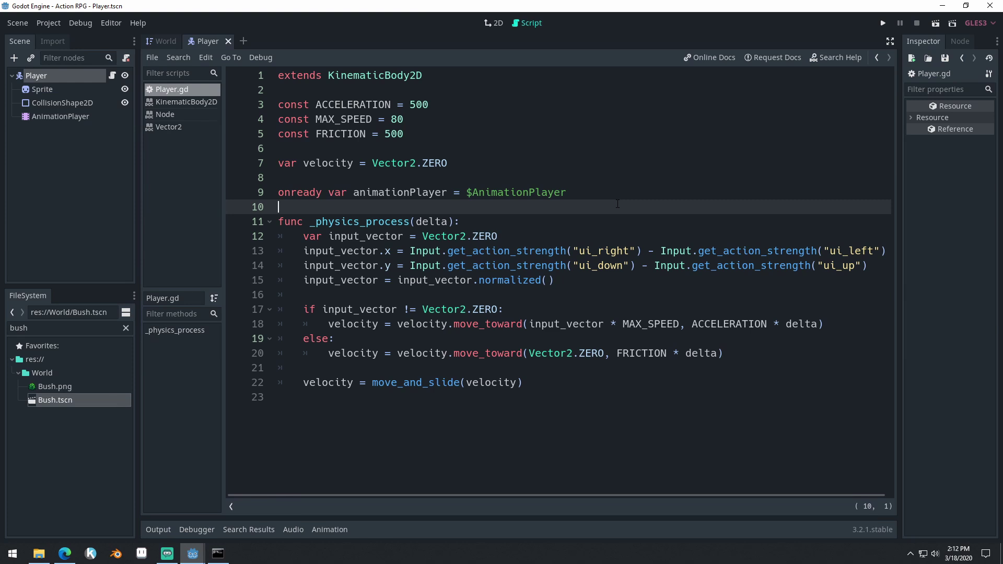
{"action": "left_click", "coordinate": [393, 193]}
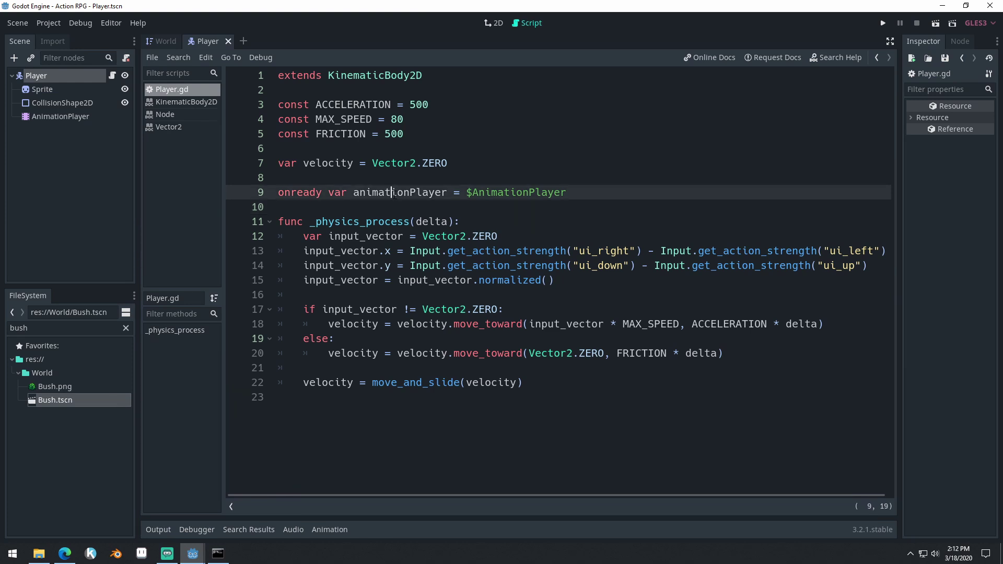
{"action": "left_click", "coordinate": [358, 193]}
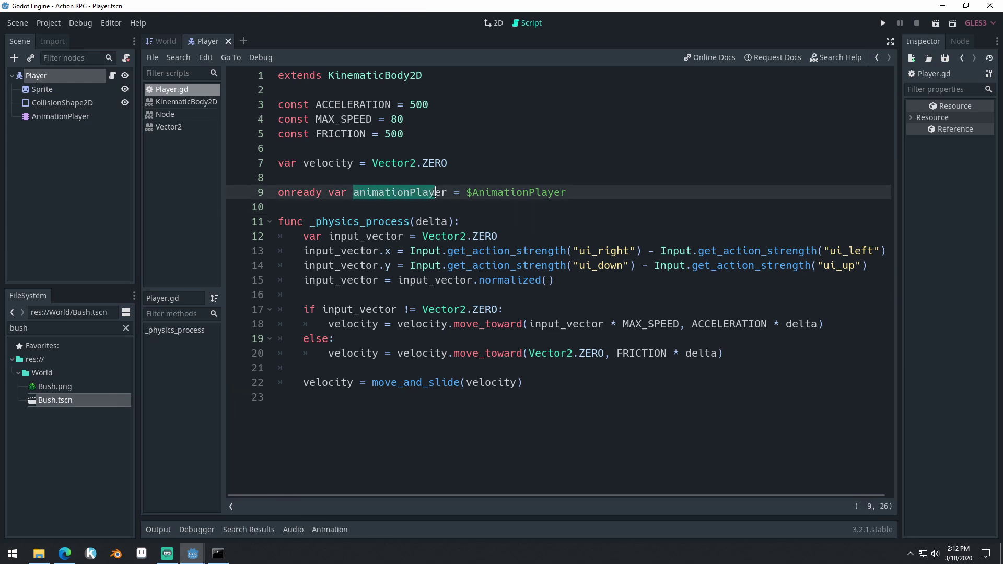
{"action": "left_click_drag", "start_coordinate": [435, 192], "coordinate": [447, 192]}
Step: Search the help for animationPlayer and open the AnimationPlayer class reference
{"action": "left_click", "coordinate": [835, 59]}
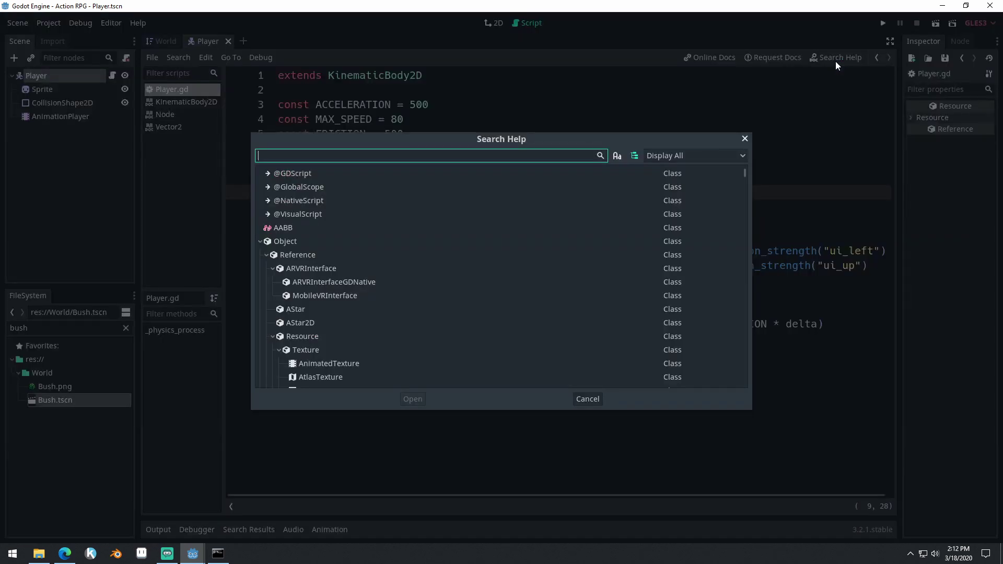
{"action": "type", "text": "animati"}
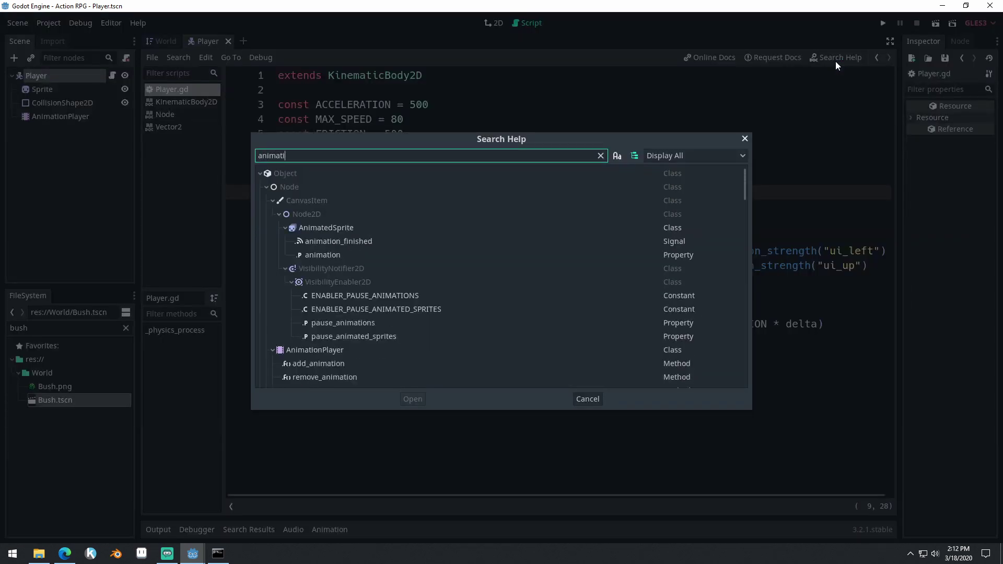
{"action": "type", "text": "onPlayer"}
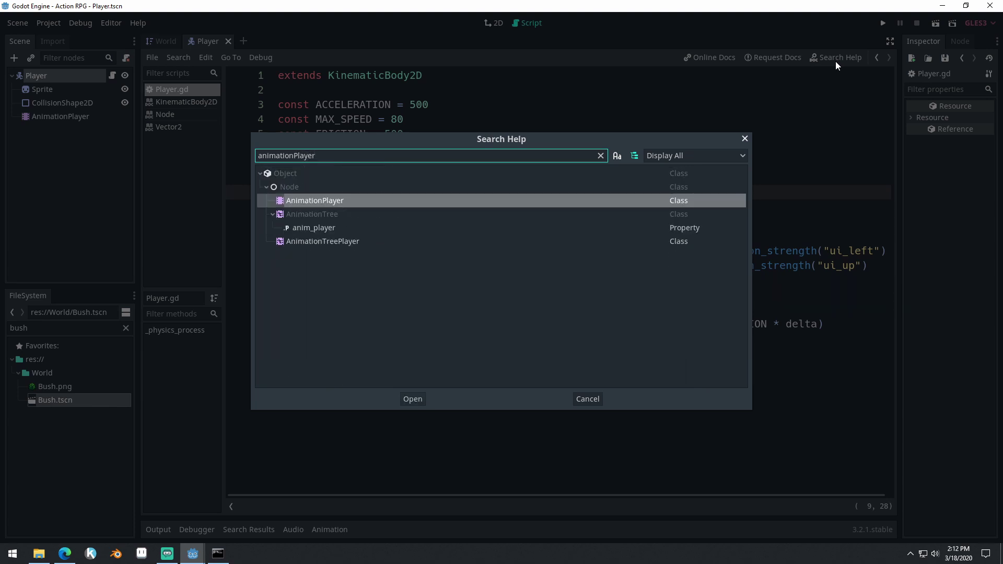
{"action": "key", "text": "Return"}
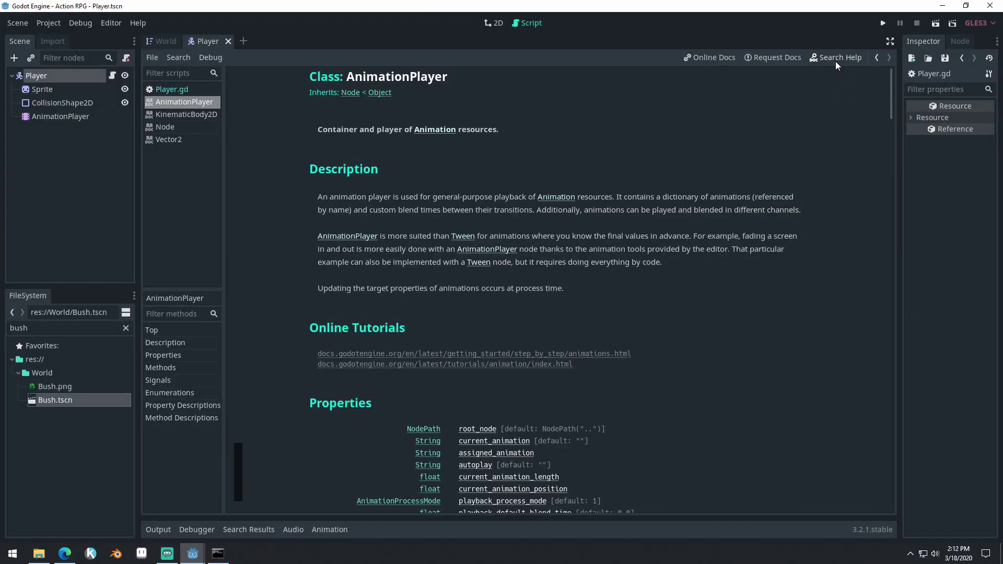
Step: Read down to the play() method description, then return to Player.gd
{"action": "scroll", "coordinate": [607, 289], "scroll_direction": "down", "scroll_amount": 7}
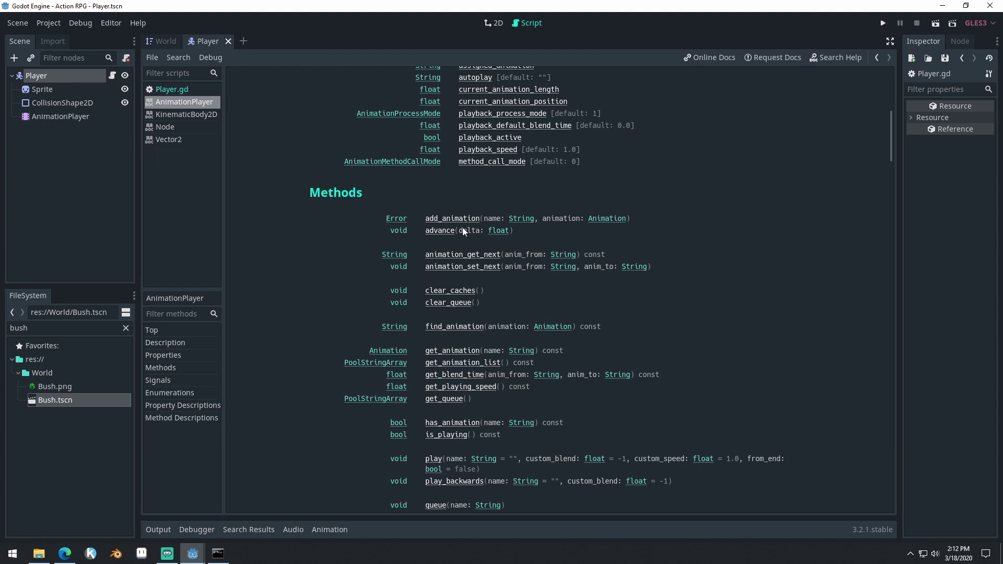
{"action": "scroll", "coordinate": [460, 235], "scroll_direction": "down", "scroll_amount": 1}
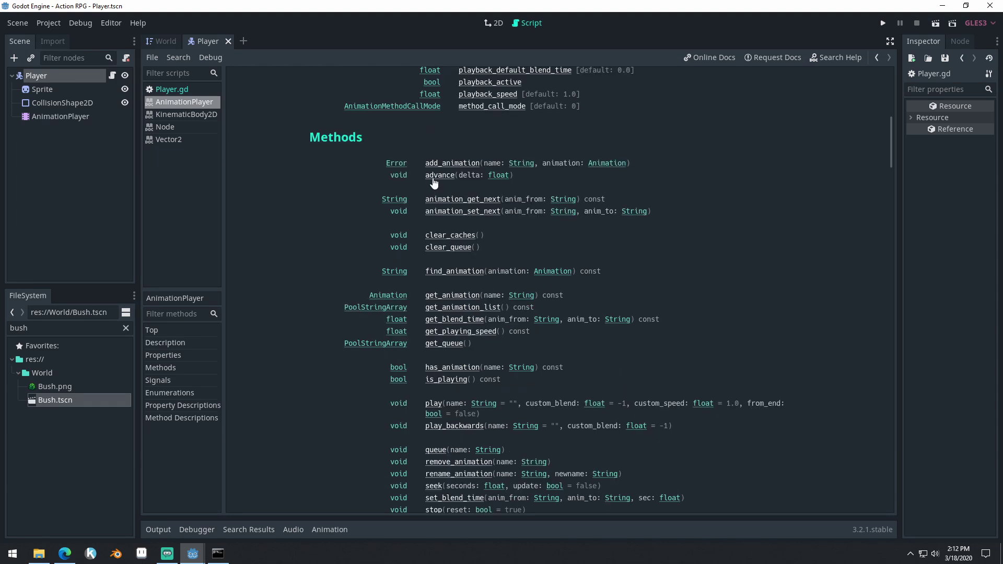
{"action": "scroll", "coordinate": [523, 236], "scroll_direction": "down", "scroll_amount": 1}
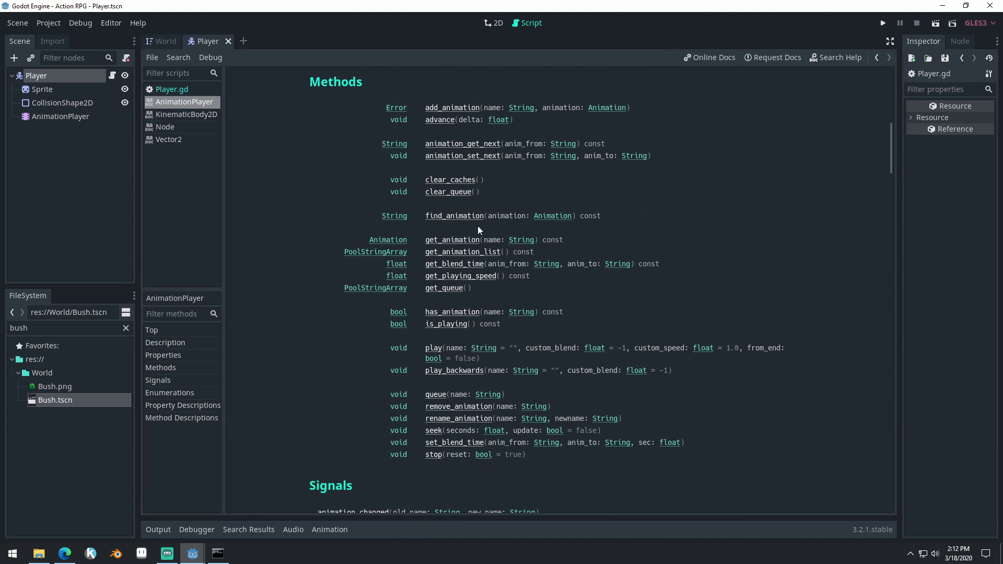
{"action": "scroll", "coordinate": [516, 258], "scroll_direction": "down", "scroll_amount": 1}
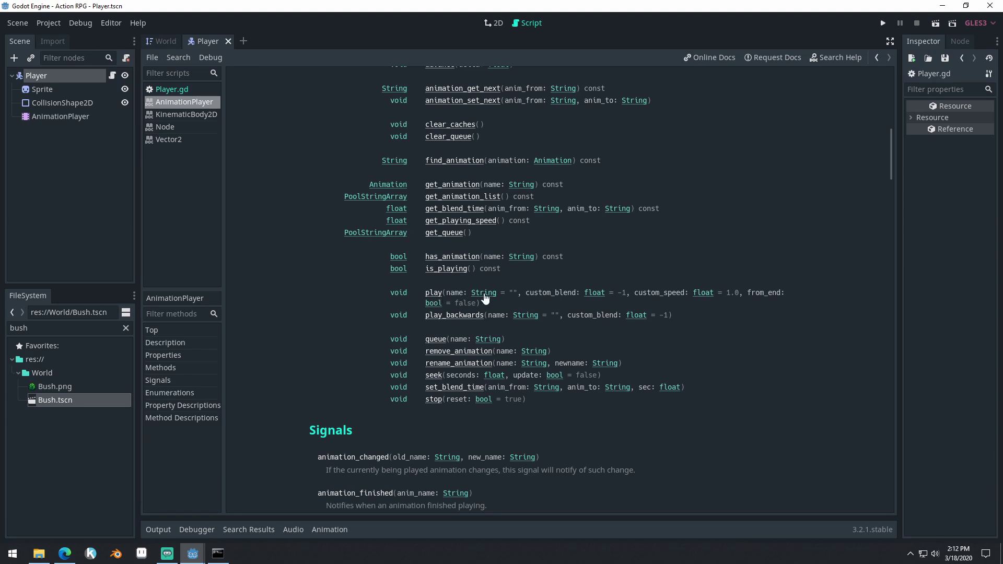
{"action": "left_click", "coordinate": [434, 293]}
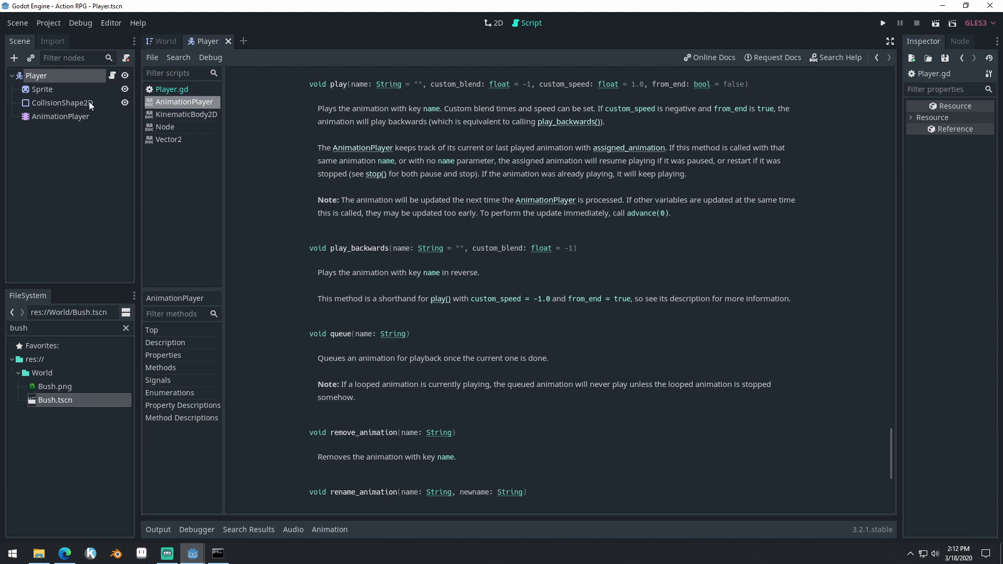
{"action": "left_click", "coordinate": [167, 90]}
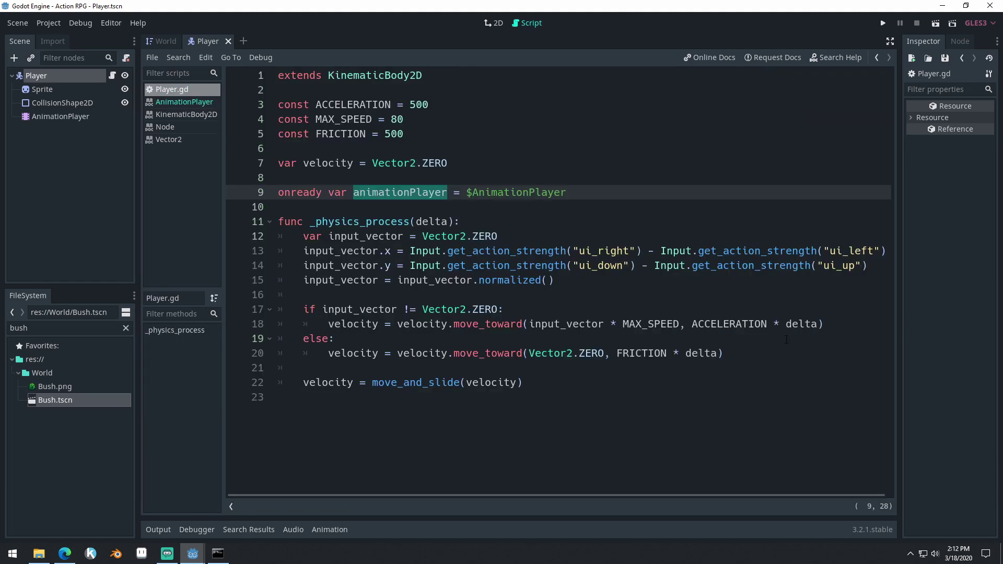
Step: Add animationPlayer.play("RunRight") on a new line under the if on line 17
{"action": "left_click", "coordinate": [521, 311]}
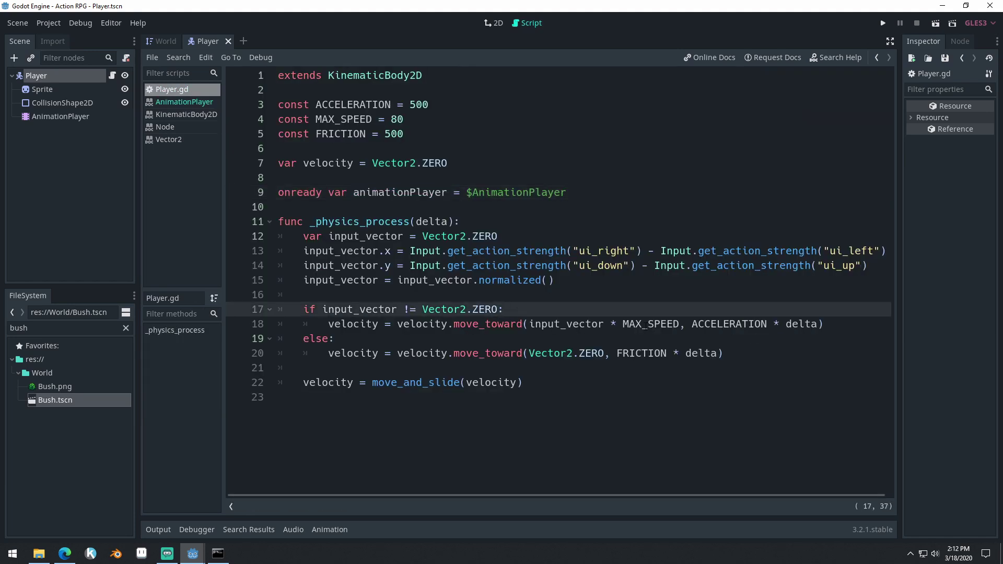
{"action": "key", "text": "Return"}
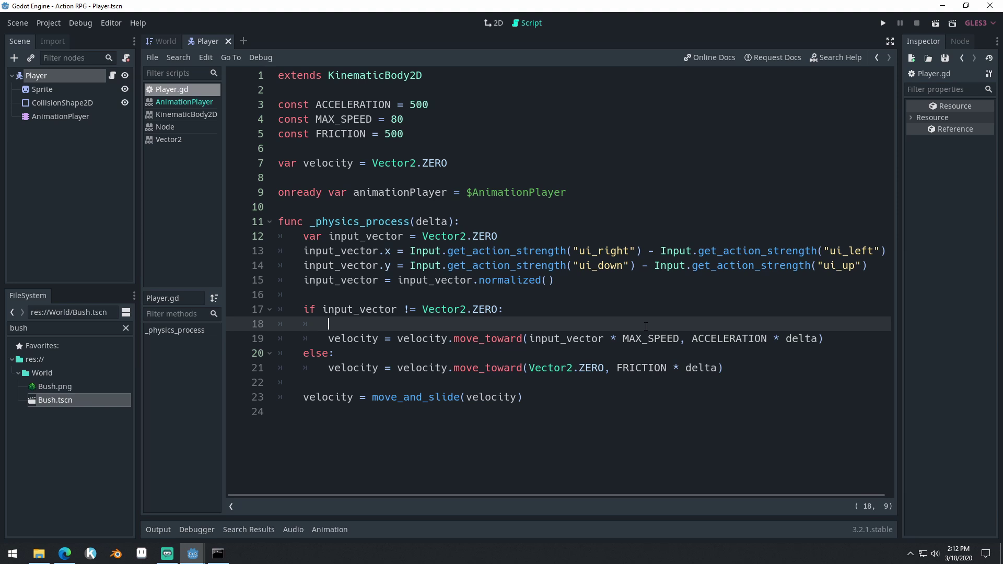
{"action": "type", "text": "animationPlayer.play("}
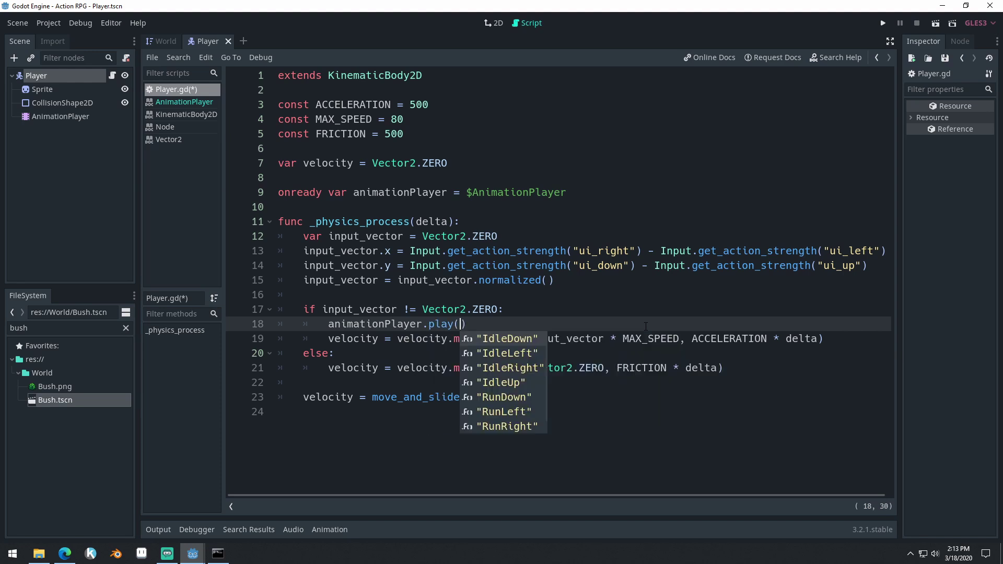
{"action": "key", "text": "Down"}
{"action": "key", "text": "Down"}
{"action": "key", "text": "Return"}
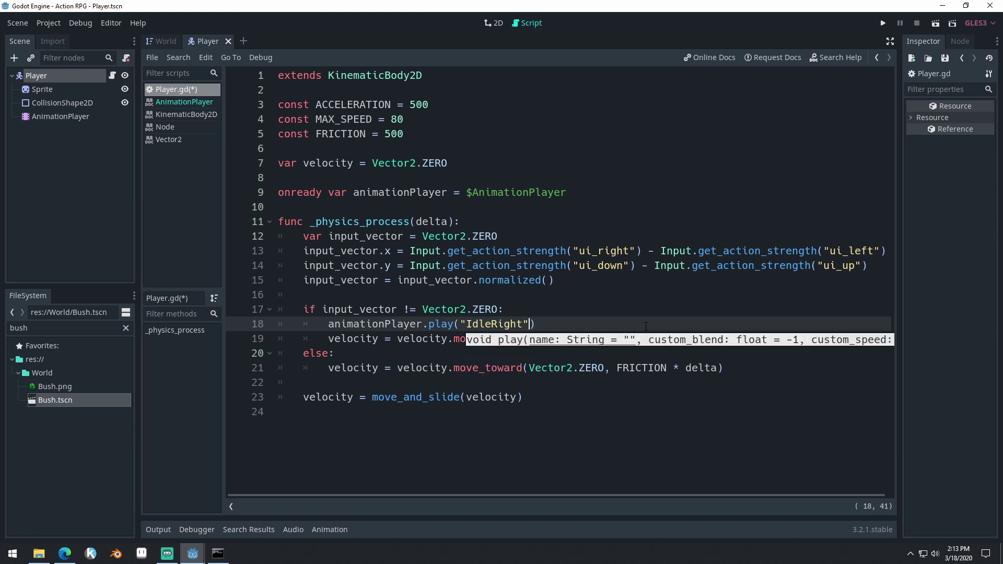
{"action": "key", "text": "Up"}
{"action": "key", "text": "Up"}
{"action": "left_click", "coordinate": [347, 356]}
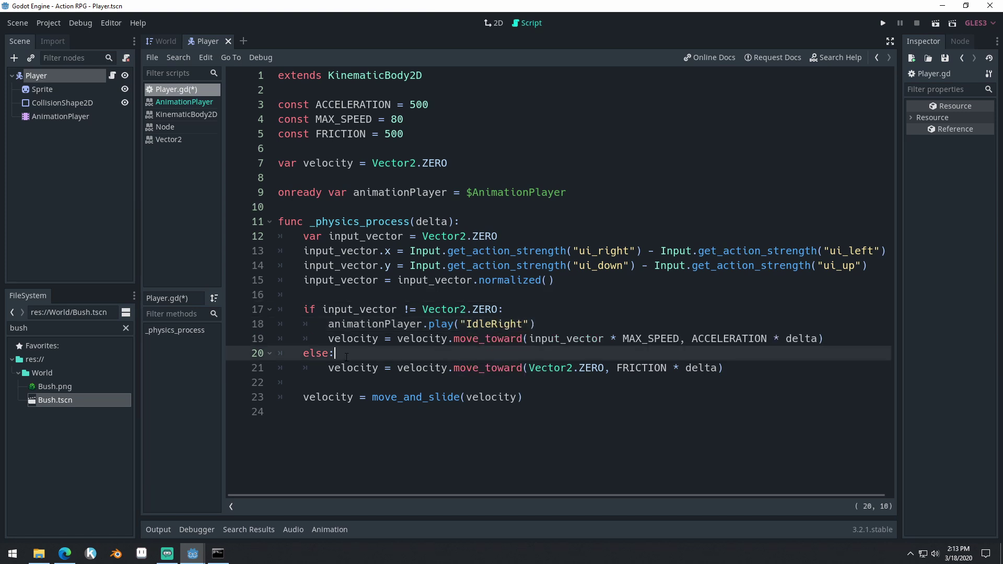
{"action": "key", "text": "Return"}
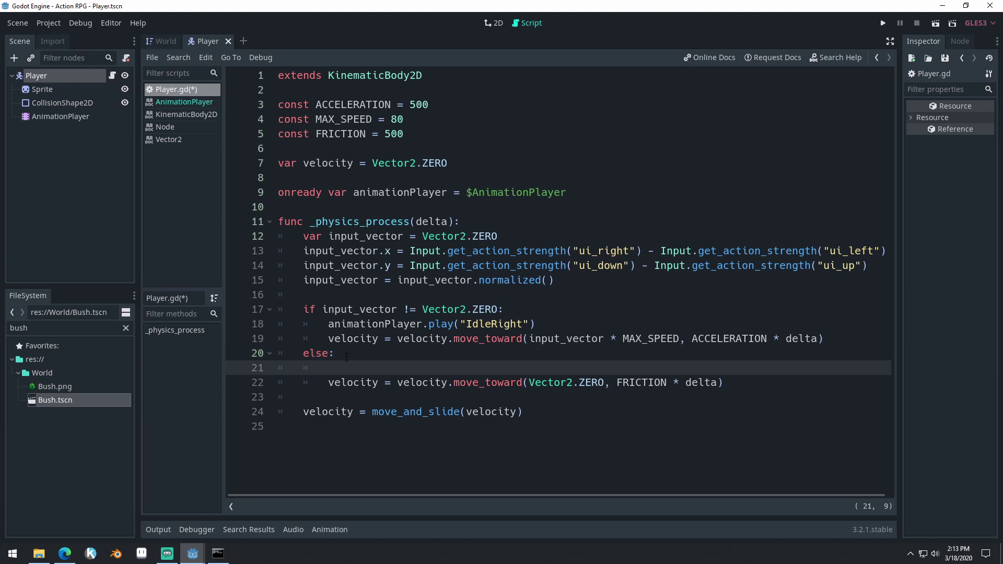
{"action": "double_click", "coordinate": [494, 324]}
{"action": "type", "text": "RunRight"}
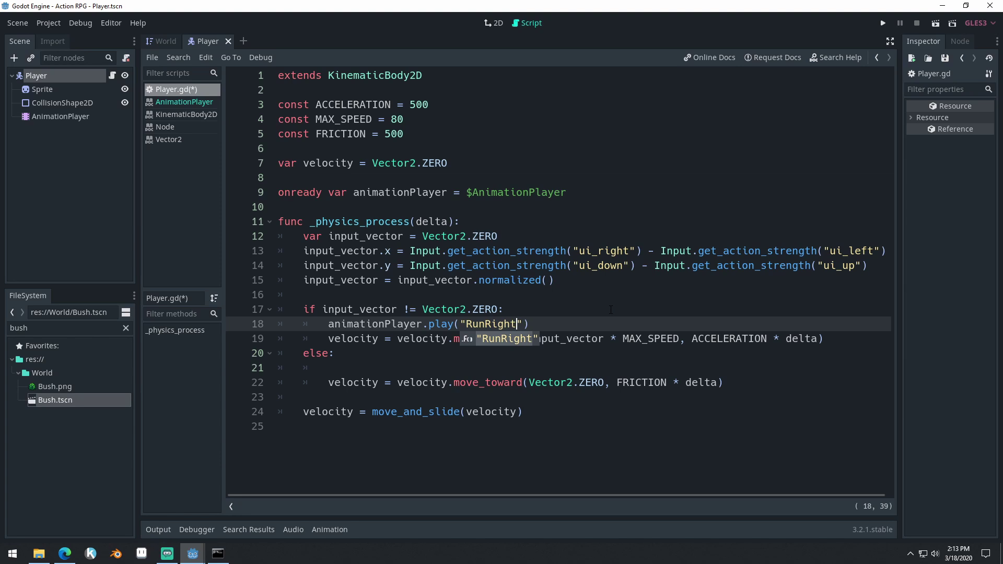
{"action": "left_click", "coordinate": [610, 309]}
Step: Add animationPlayer.play("IdleRight") under the else branch
{"action": "left_click", "coordinate": [381, 367]}
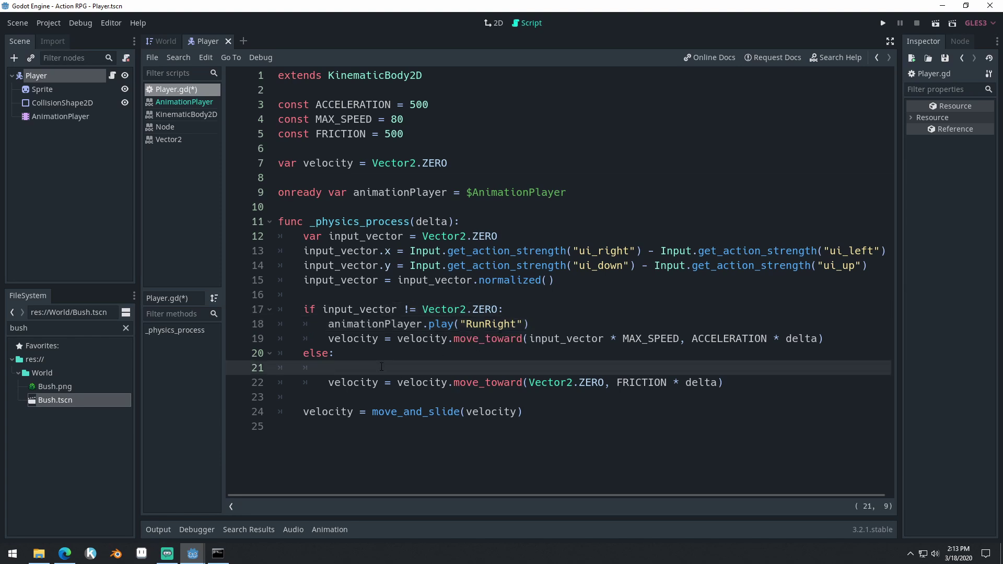
{"action": "type", "text": "animationPlay"}
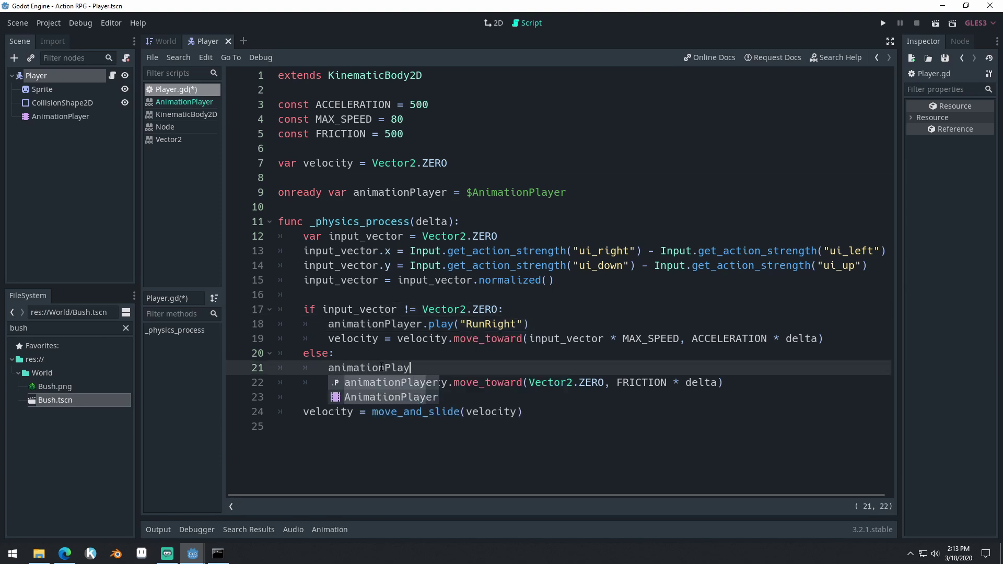
{"action": "type", "text": "er.play("}
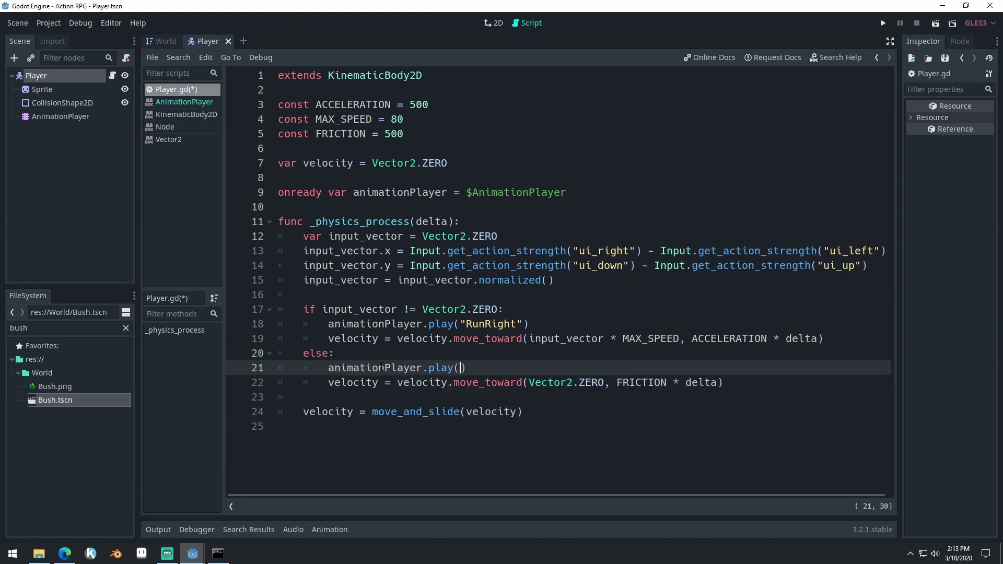
{"action": "type", "text": "\""}
{"action": "key", "text": "Down"}
{"action": "key", "text": "Down"}
{"action": "key", "text": "Return"}
{"action": "left_click", "coordinate": [553, 194]}
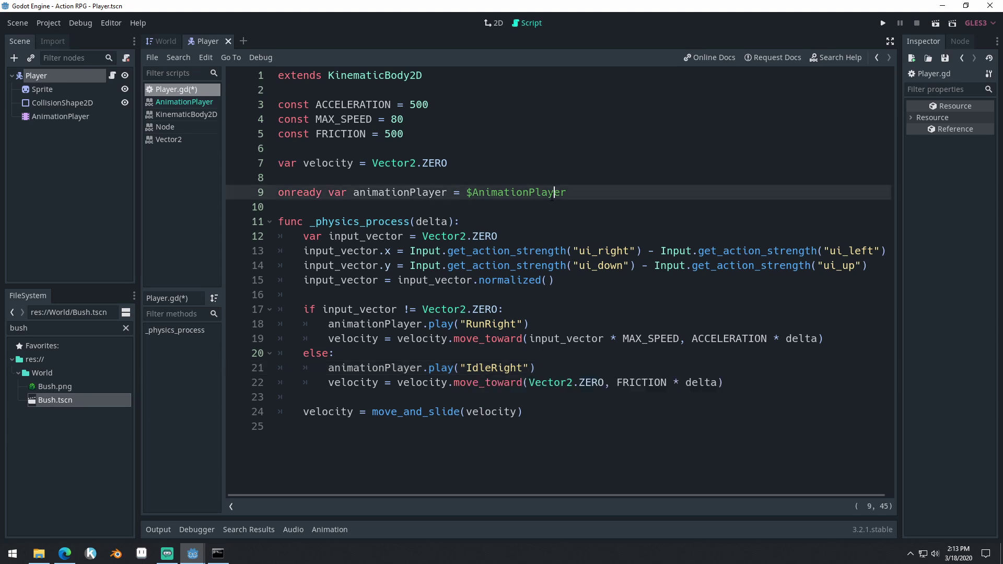
Step: Save the Player script, run the game, and start walking the fox
{"action": "key", "text": "ctrl+s"}
{"action": "left_click", "coordinate": [882, 24]}
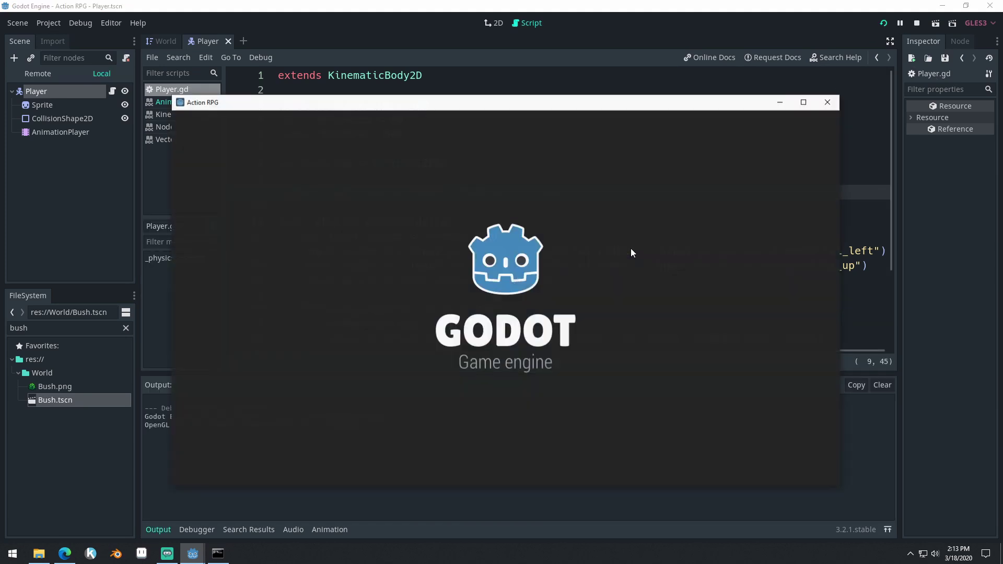
{"action": "key", "text": "Left"}
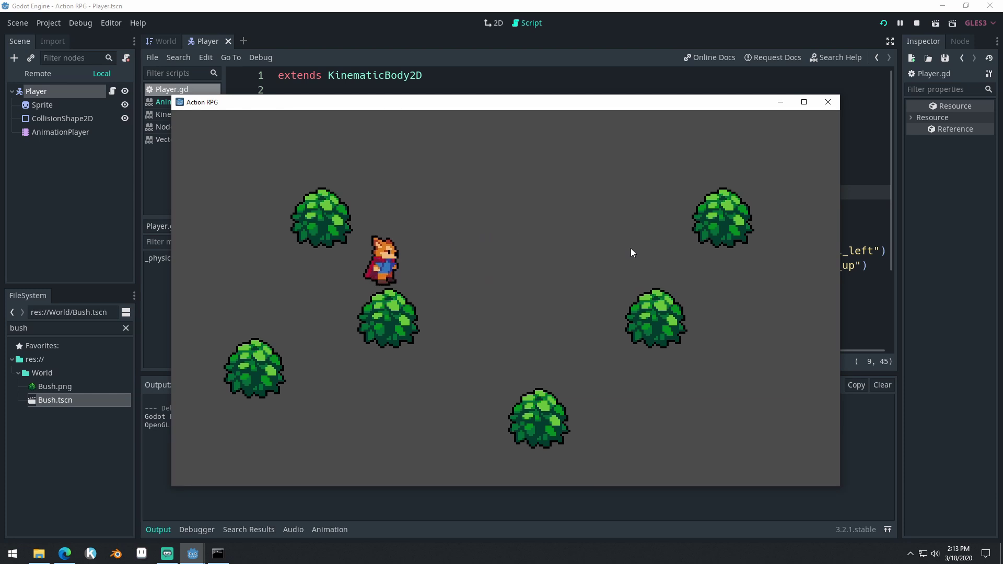
{"action": "key", "text": "Up"}
{"action": "key", "text": "Right"}
Step: Walk the fox among the bushes to watch it animate, then close the game window
{"action": "key", "text": "Down"}
{"action": "key", "text": "Right"}
{"action": "key", "text": "Up"}
{"action": "key", "text": "Left"}
{"action": "key", "text": "Up"}
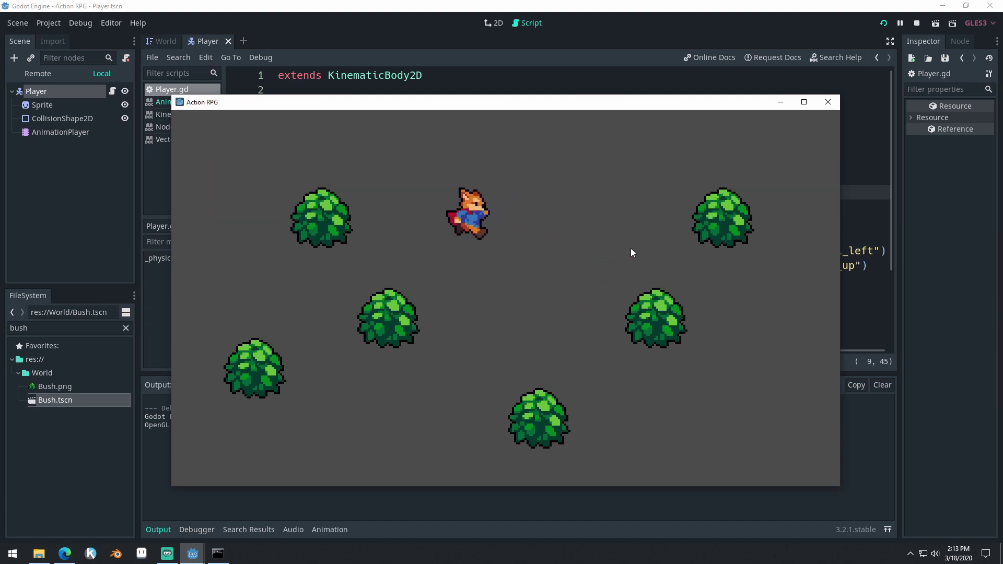
{"action": "key", "text": "Down"}
{"action": "left_click", "coordinate": [827, 102]}
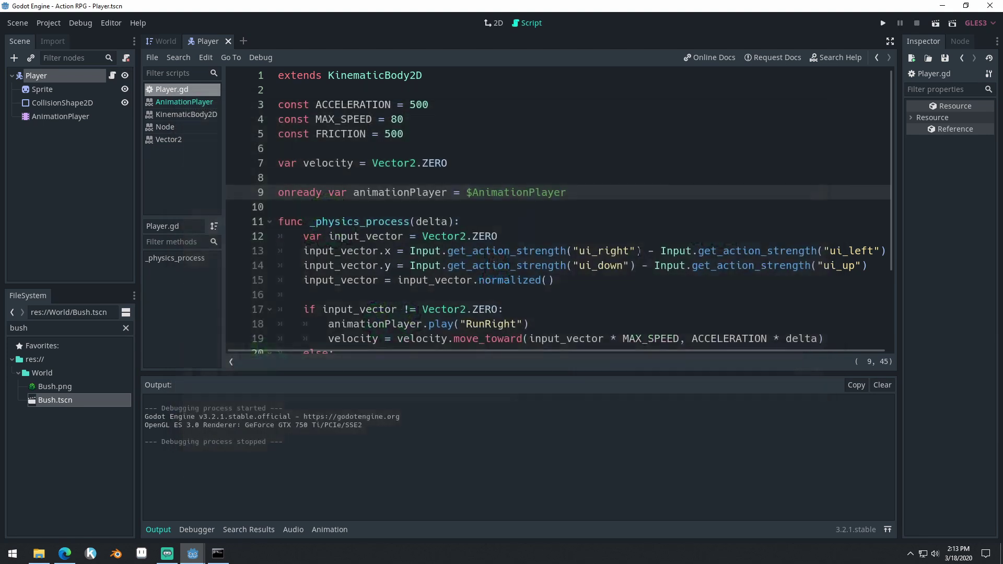
Step: Insert the condition if input_vector.x > 0 above the RunRight play call
{"action": "scroll", "coordinate": [504, 257], "scroll_direction": "down", "scroll_amount": 3}
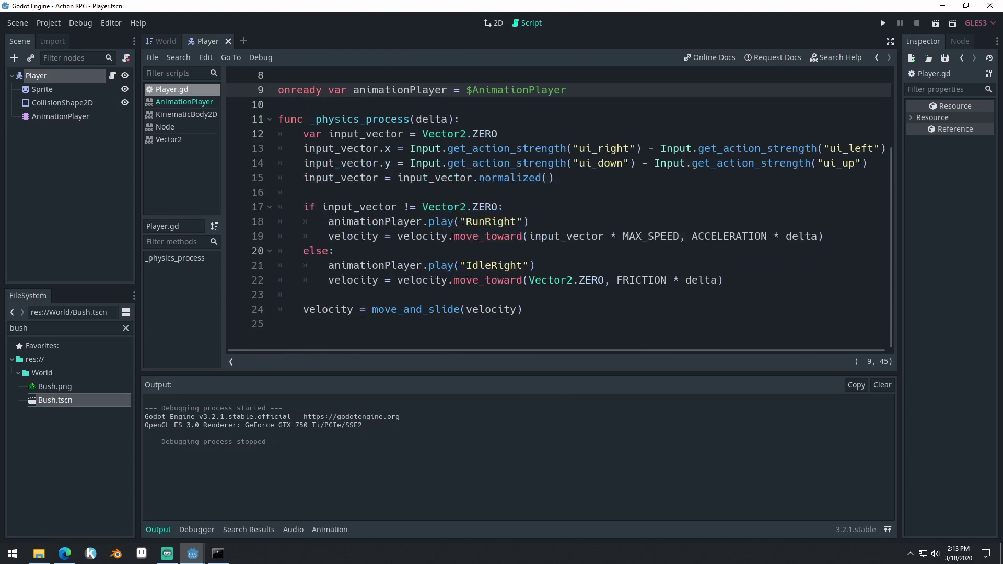
{"action": "double_click", "coordinate": [346, 206]}
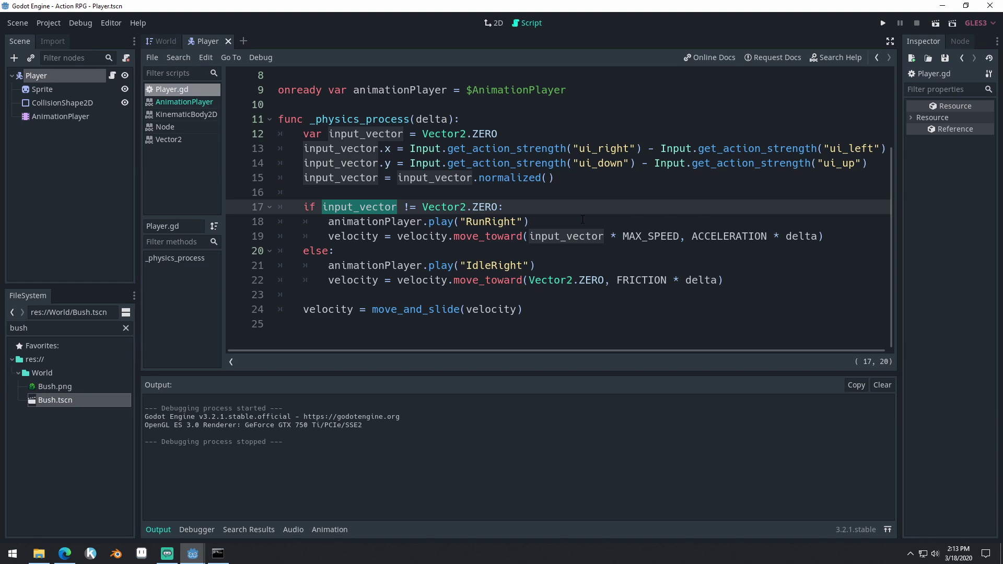
{"action": "left_click", "coordinate": [373, 222]}
{"action": "left_click_drag", "start_coordinate": [329, 221], "coordinate": [528, 221]}
{"action": "left_click", "coordinate": [523, 213]}
{"action": "key", "text": "Return"}
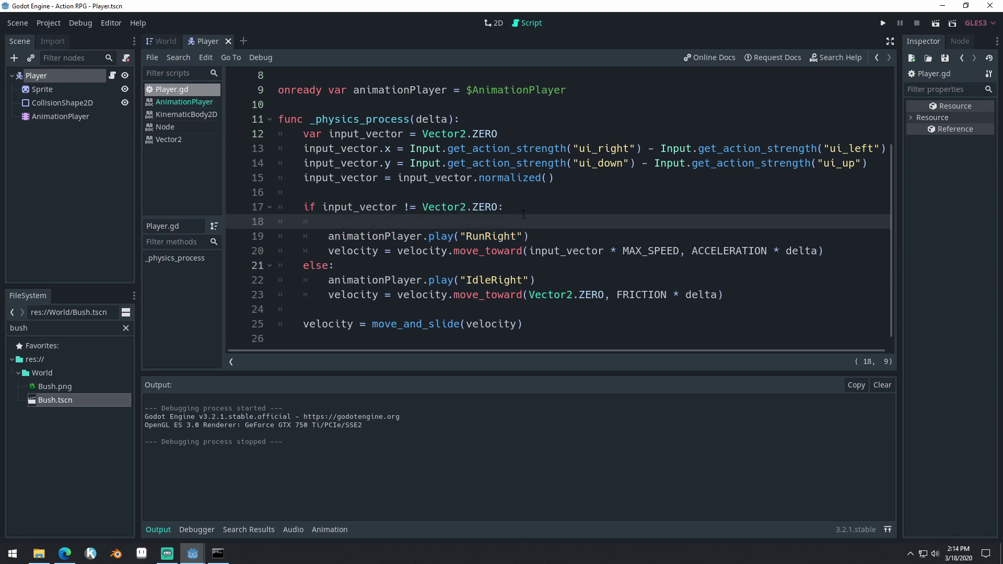
{"action": "type", "text": "if in"}
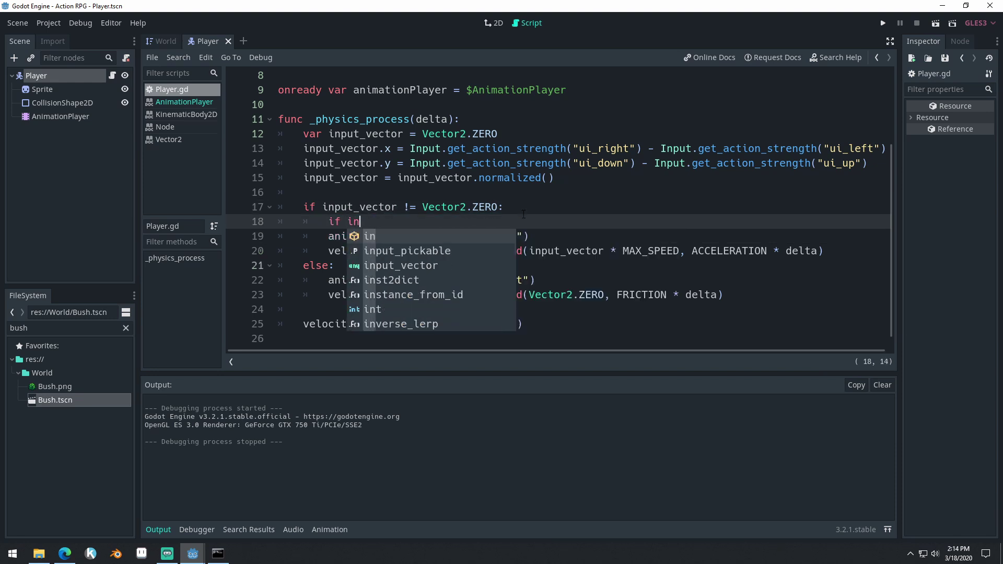
{"action": "type", "text": "put_vecotr"}
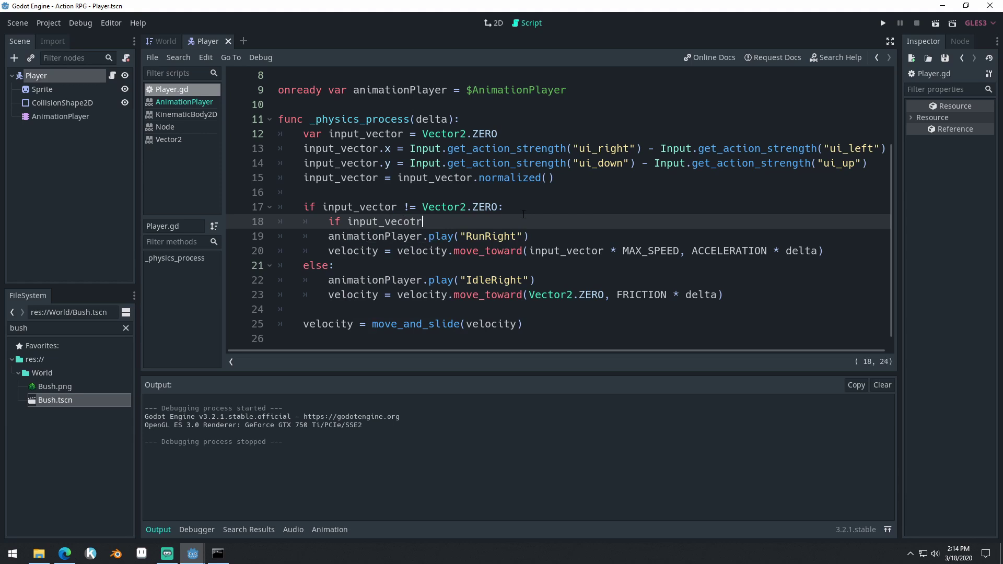
{"action": "key", "text": "BackSpace"}
{"action": "key", "text": "BackSpace"}
{"action": "key", "text": "BackSpace"}
{"action": "type", "text": "tor.x > 0:"}
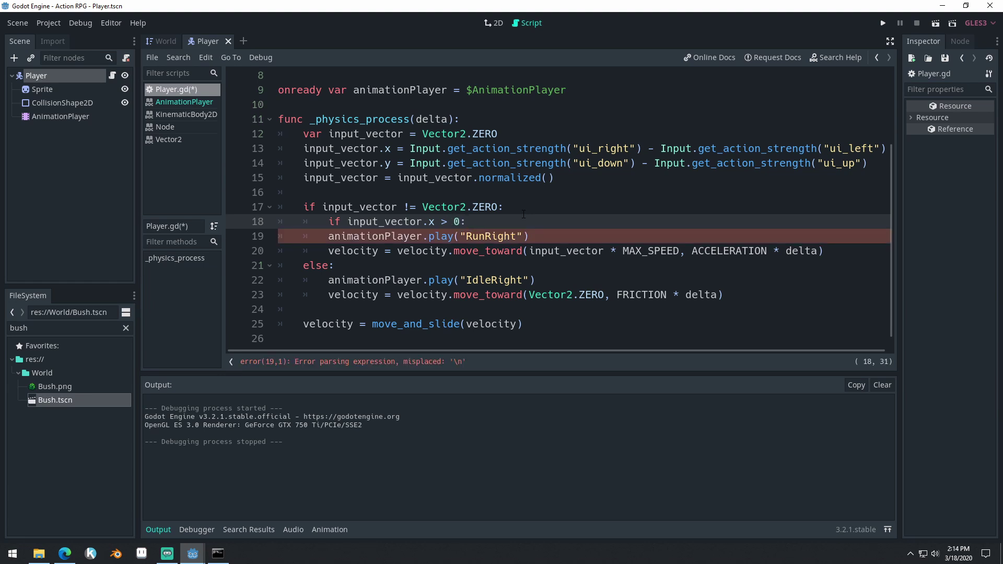
Step: Indent the RunRight call under the new condition and add an else: branch
{"action": "left_click", "coordinate": [332, 236]}
{"action": "key", "text": "Tab"}
{"action": "left_click", "coordinate": [577, 236]}
{"action": "key", "text": "Return"}
{"action": "key", "text": "BackSpace"}
{"action": "type", "text": "else:"}
{"action": "key", "text": "Return"}
Step: Put animationPlayer.play("RunLeft") under else and save the script
{"action": "left_click_drag", "start_coordinate": [556, 237], "coordinate": [354, 238]}
{"action": "key", "text": "ctrl+c"}
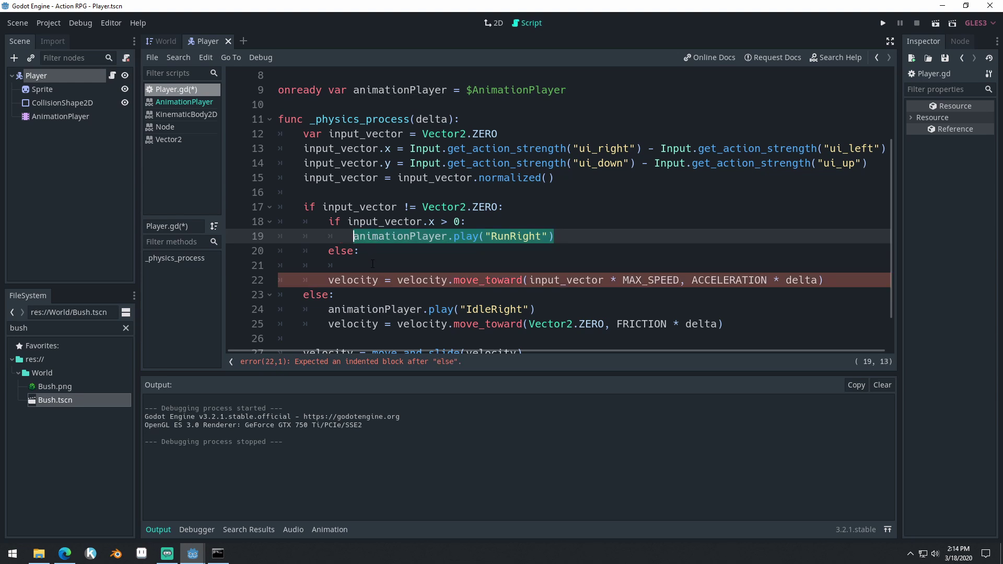
{"action": "left_click", "coordinate": [374, 265]}
{"action": "key", "text": "ctrl+v"}
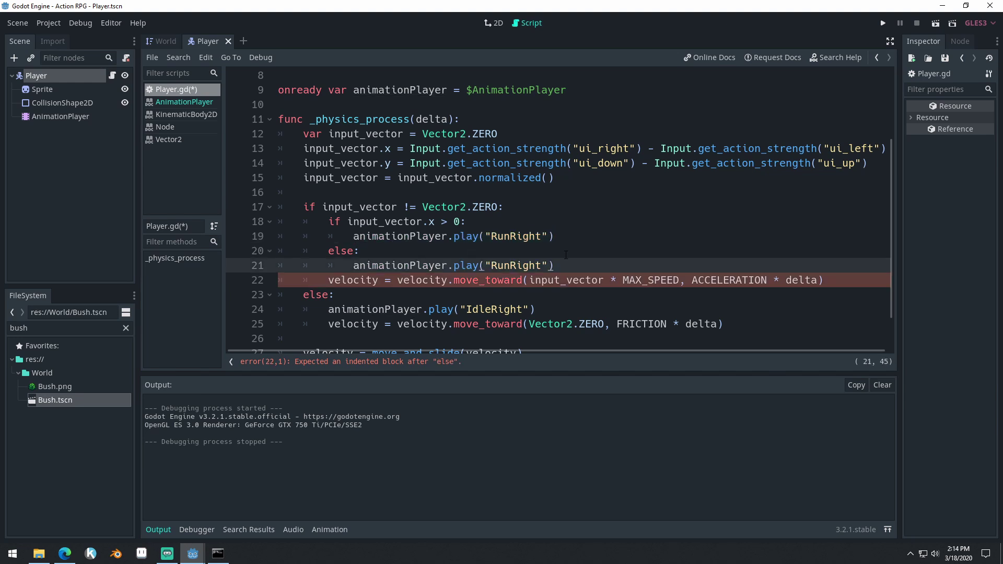
{"action": "left_click_drag", "start_coordinate": [542, 265], "coordinate": [511, 265]}
{"action": "type", "text": "Left"}
{"action": "left_click", "coordinate": [613, 230]}
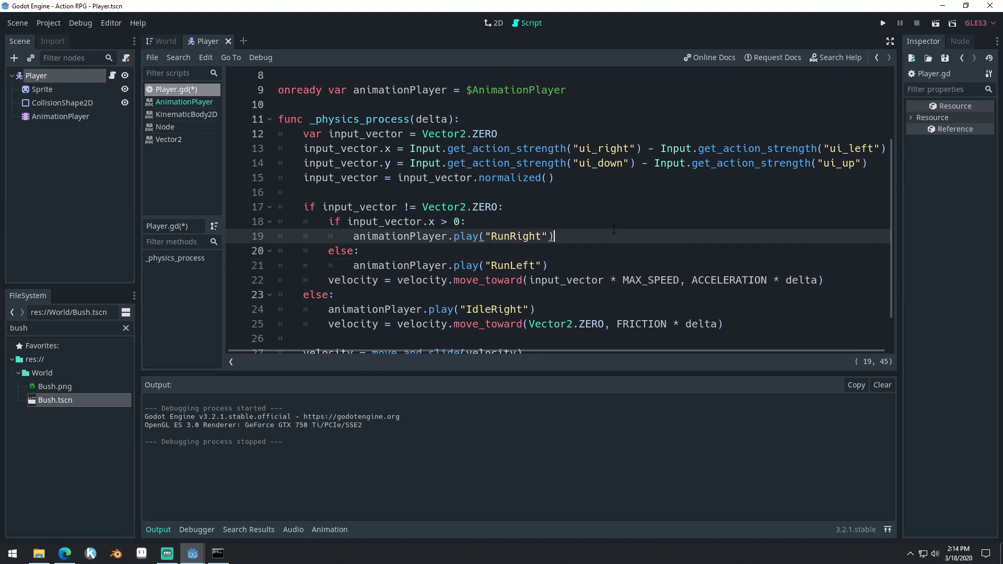
{"action": "key", "text": "ctrl+s"}
{"action": "scroll", "coordinate": [741, 130], "scroll_direction": "down", "scroll_amount": 1}
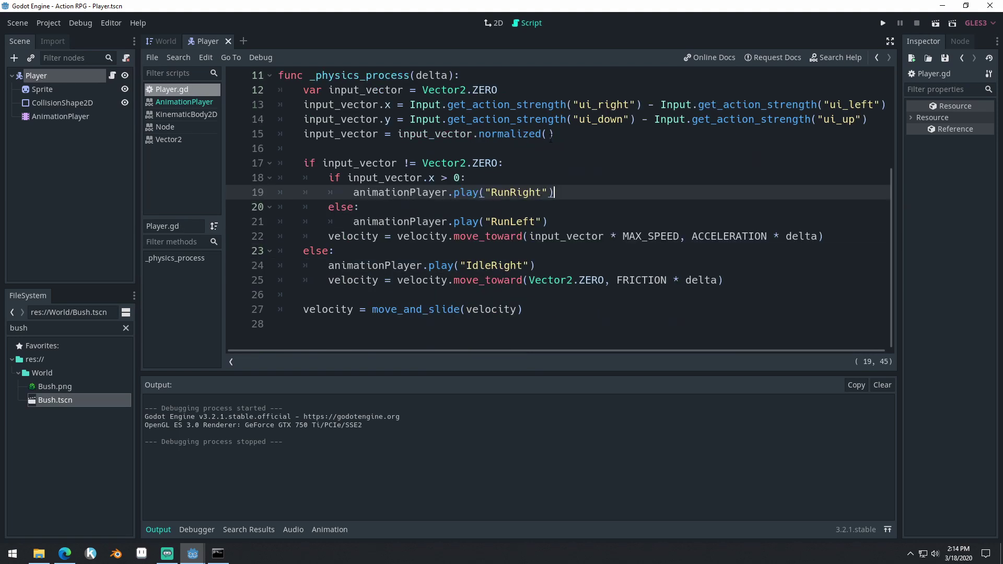
{"action": "left_click", "coordinate": [880, 24]}
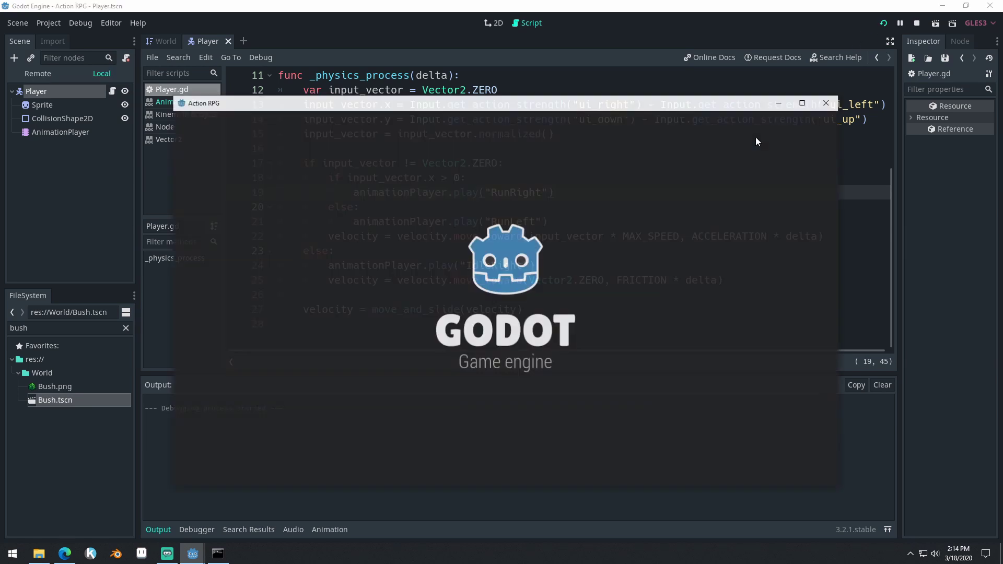
{"action": "key", "text": "Right"}
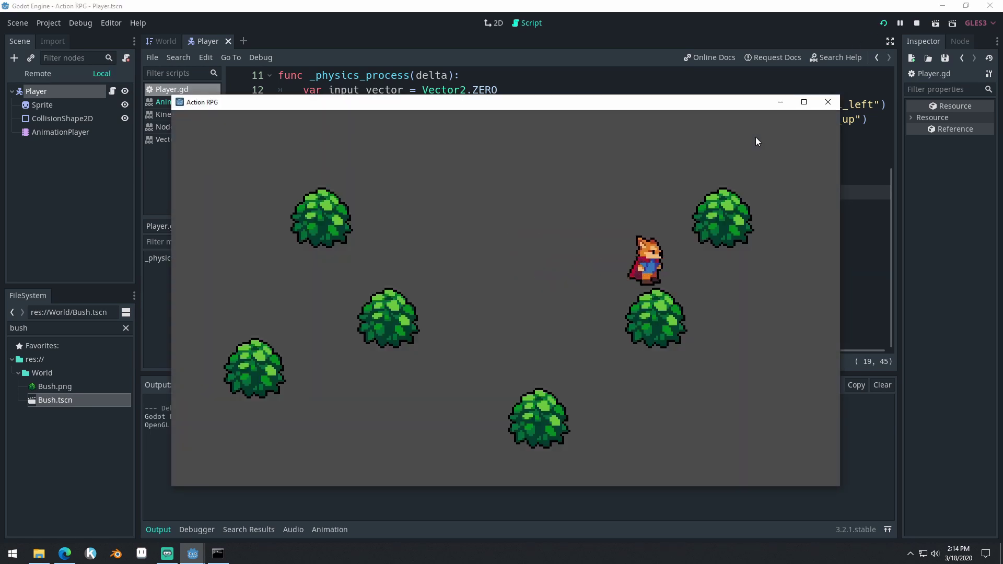
{"action": "key", "text": "Left"}
{"action": "key", "text": "Up"}
{"action": "key", "text": "Left"}
{"action": "key", "text": "Down"}
{"action": "key", "text": "Down"}
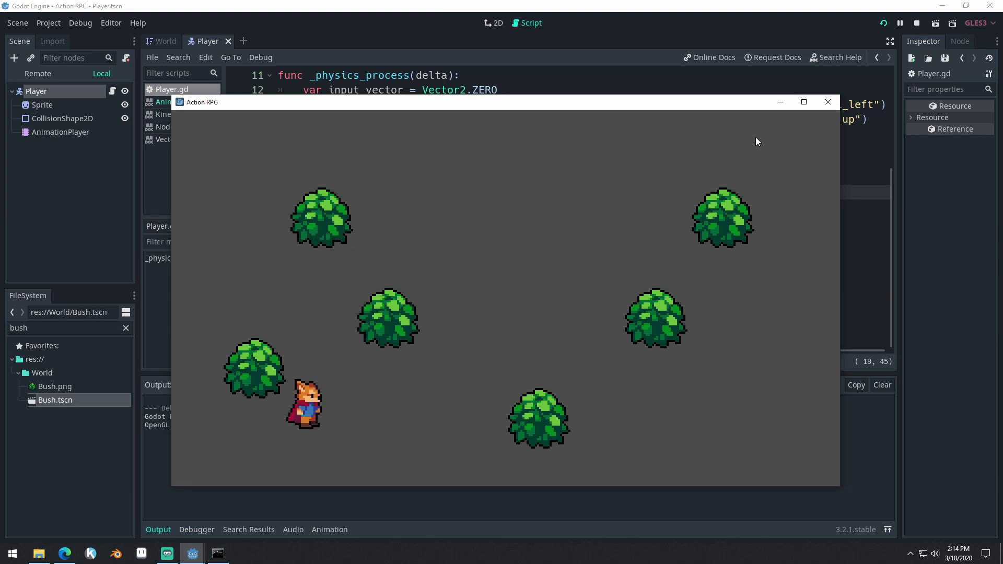
{"action": "key", "text": "Right"}
{"action": "key", "text": "Up"}
{"action": "key", "text": "Right"}
{"action": "key", "text": "Up"}
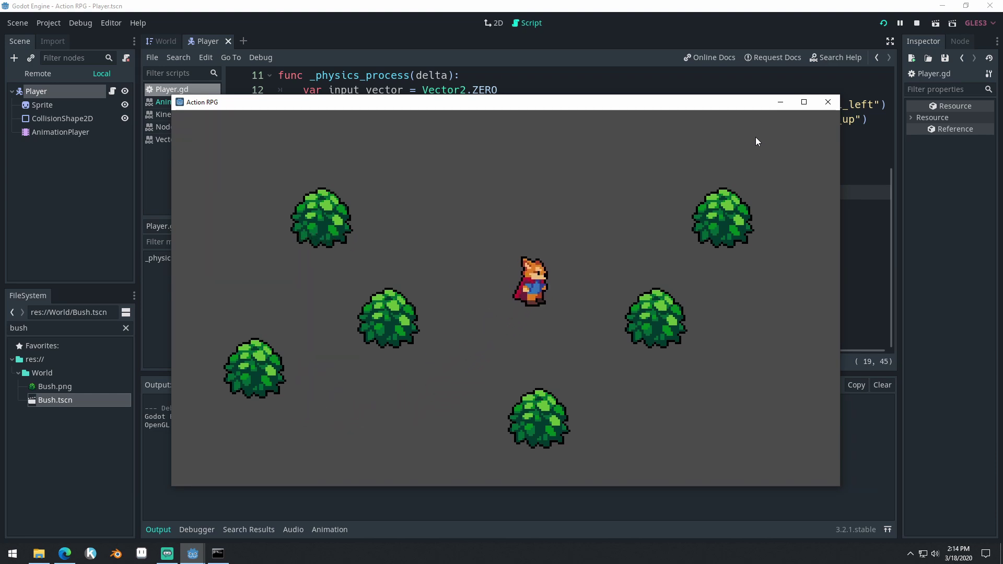
{"action": "key", "text": "Left"}
{"action": "key", "text": "Down"}
{"action": "key", "text": "Right"}
{"action": "key", "text": "Up"}
{"action": "key", "text": "Left"}
{"action": "key", "text": "Down"}
{"action": "key", "text": "Right"}
{"action": "left_click", "coordinate": [828, 103]}
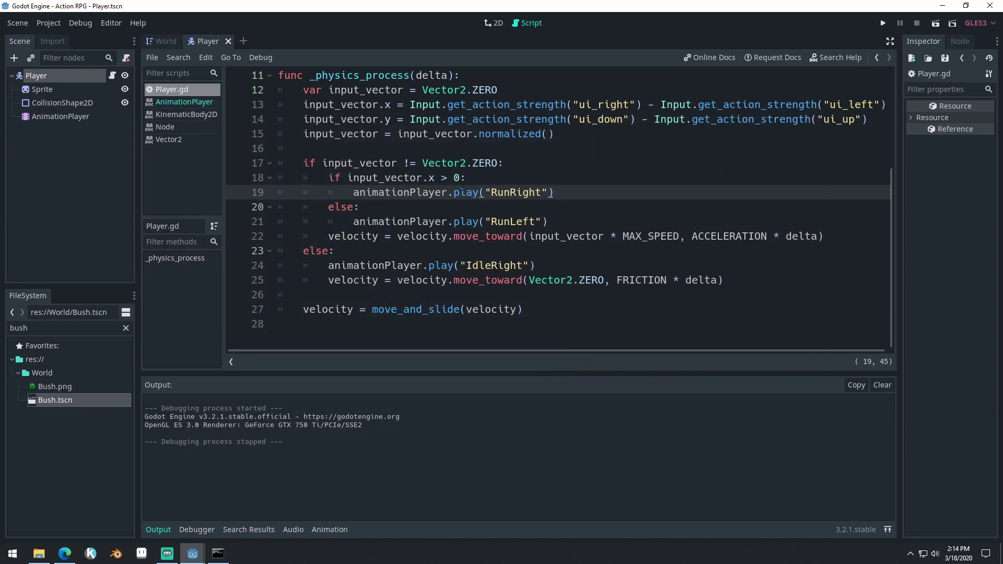
{"action": "left_click", "coordinate": [457, 178]}
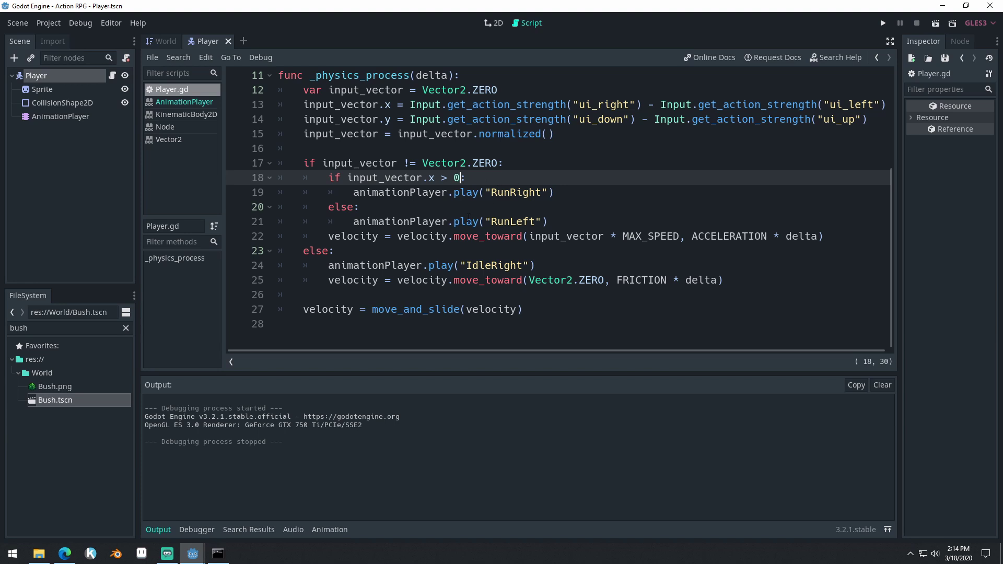
{"action": "left_click_drag", "start_coordinate": [571, 225], "coordinate": [329, 178]}
{"action": "left_click", "coordinate": [592, 179]}
{"action": "key", "text": "ctrl+s"}
Step: Run the game and walk the fox left, down, right and up with the arrow keys
{"action": "left_click", "coordinate": [883, 23]}
{"action": "key", "text": "Left"}
{"action": "key", "text": "Down"}
{"action": "key", "text": "Right"}
{"action": "key", "text": "Up"}
{"action": "key", "text": "Left"}
{"action": "key", "text": "Down"}
{"action": "key", "text": "Right"}
{"action": "key", "text": "Up"}
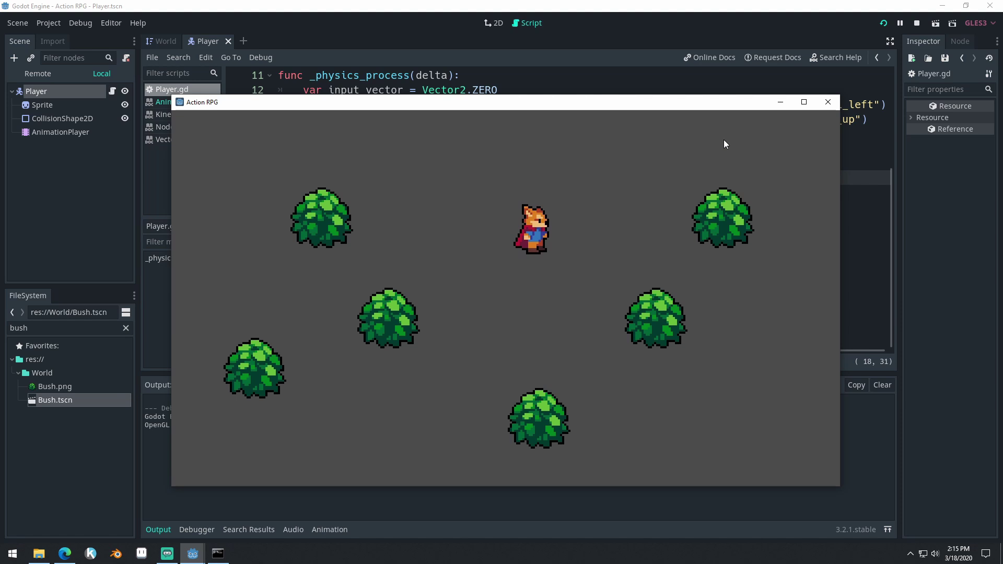
Step: Keep walking the fox among the bushes, checking it faces left or right while moving
{"action": "key", "text": "Left"}
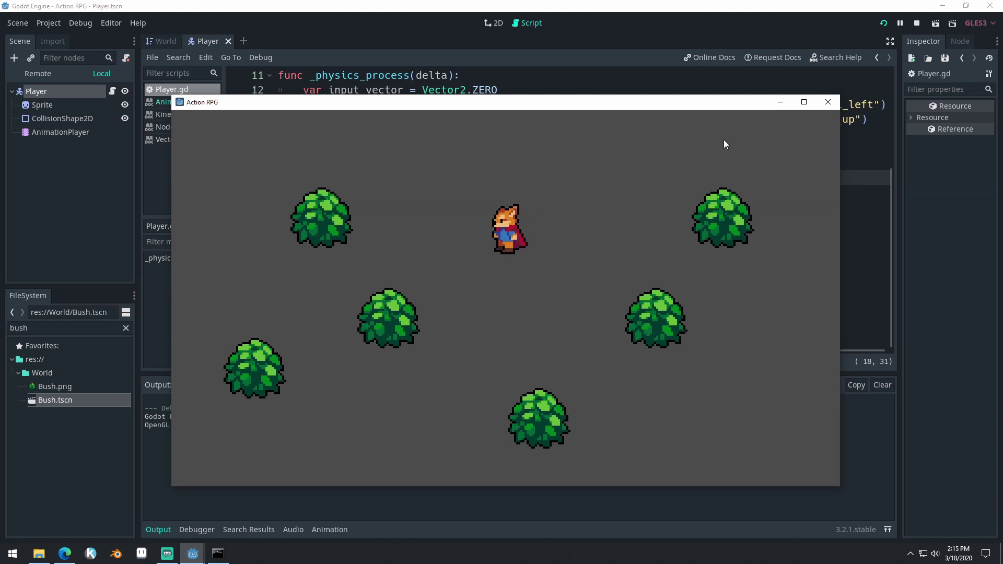
{"action": "key", "text": "Up"}
{"action": "key", "text": "Down"}
{"action": "key", "text": "Right"}
{"action": "key", "text": "Right"}
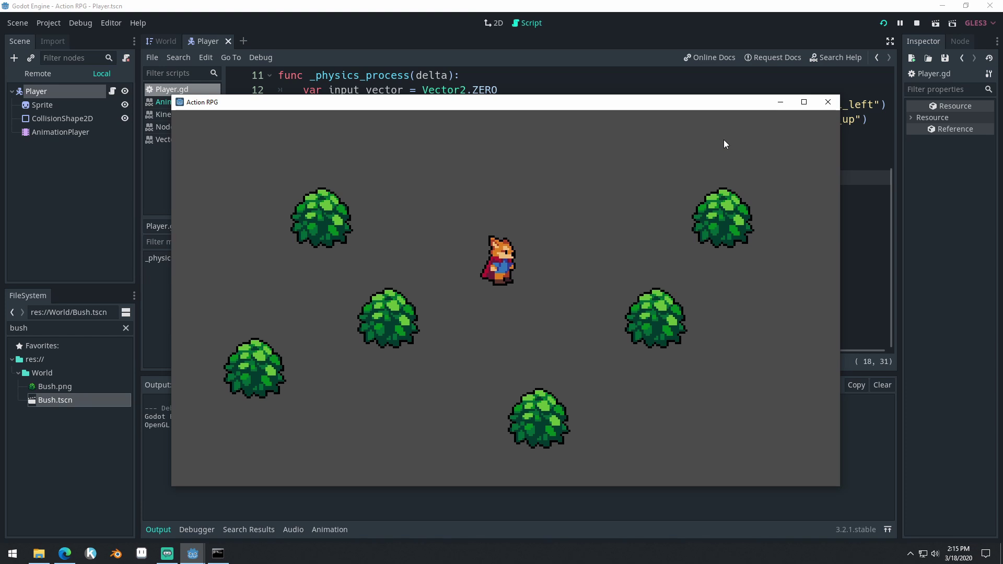
{"action": "key", "text": "Left"}
{"action": "key", "text": "Up"}
{"action": "key", "text": "Right"}
{"action": "key", "text": "Down"}
{"action": "key", "text": "Down"}
{"action": "key", "text": "Left"}
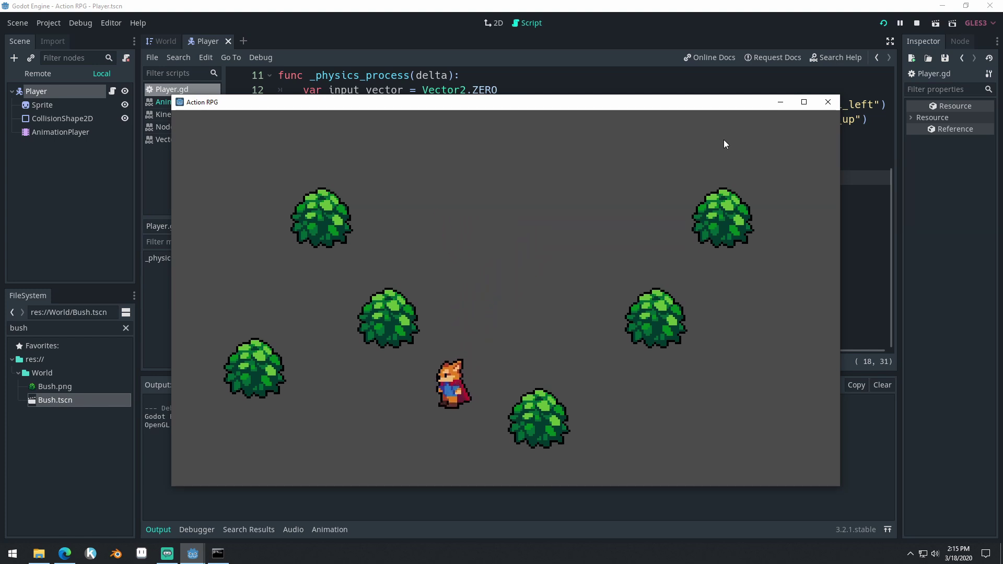
{"action": "key", "text": "Up"}
{"action": "key", "text": "Right"}
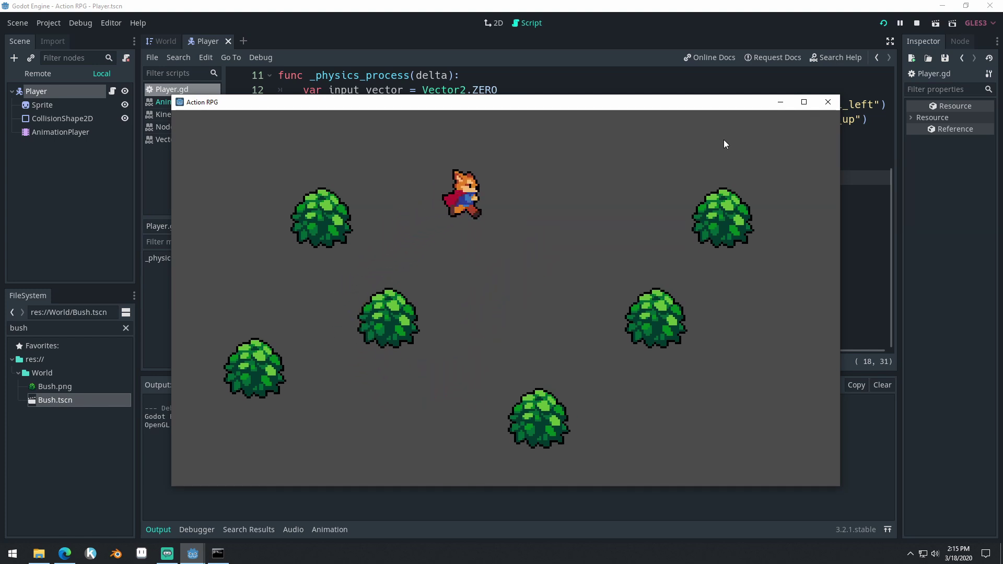
{"action": "key", "text": "Down"}
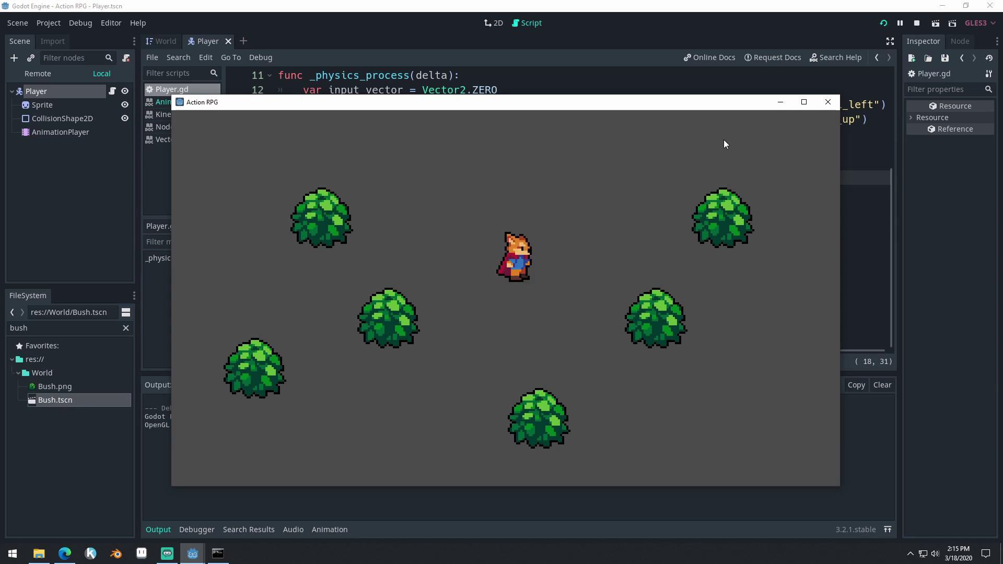
Step: Close the game window and select the AnimationPlayer node to show its animation track
{"action": "left_click", "coordinate": [827, 102]}
{"action": "left_click", "coordinate": [661, 135]}
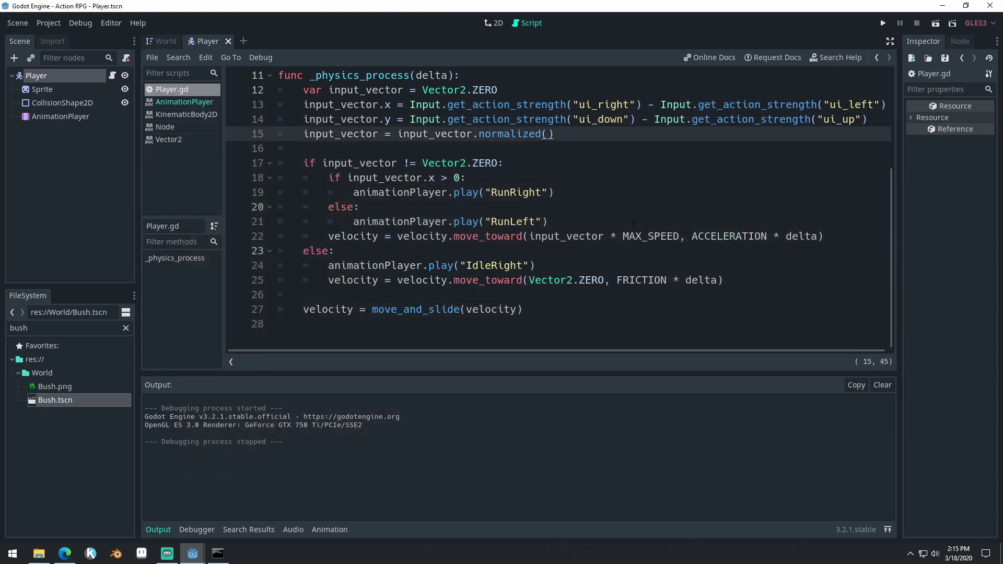
{"action": "scroll", "coordinate": [634, 224], "scroll_direction": "up", "scroll_amount": 4}
{"action": "left_click", "coordinate": [73, 120]}
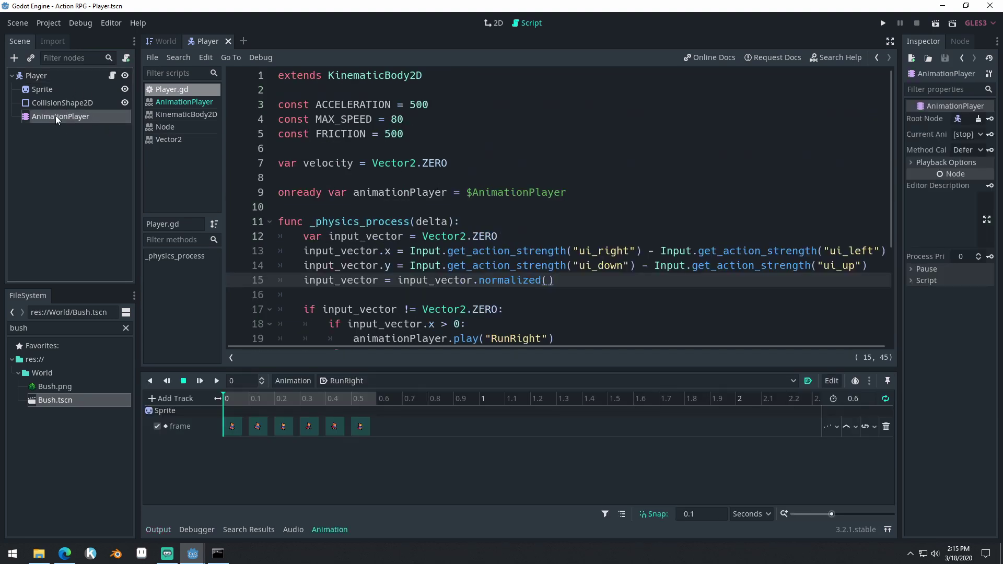
{"action": "scroll", "coordinate": [461, 204], "scroll_direction": "down", "scroll_amount": 3}
Step: Review the animationPlayer RunRight and RunLeft play calls on lines 19–21
{"action": "left_click_drag", "start_coordinate": [353, 206], "coordinate": [434, 207]}
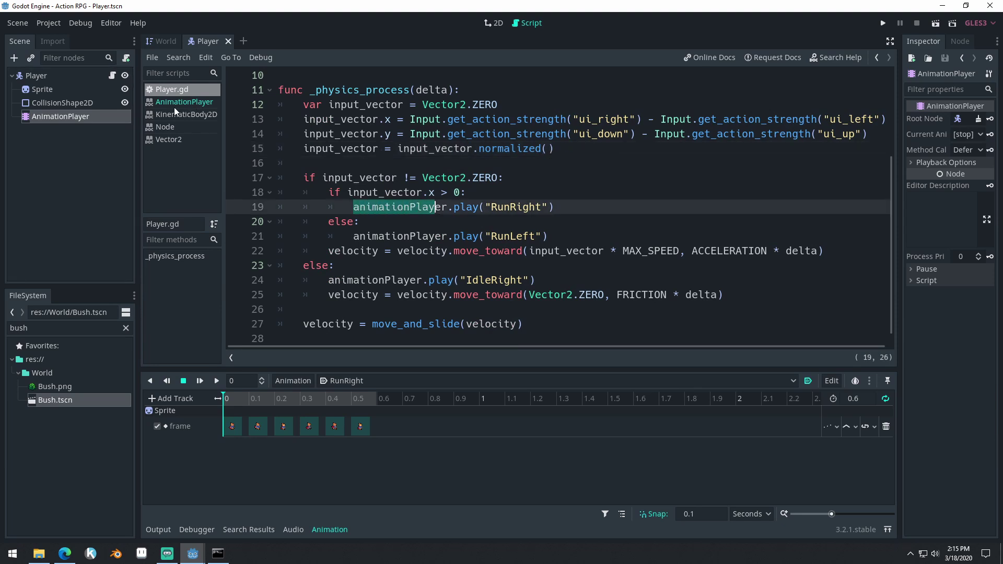
{"action": "left_click_drag", "start_coordinate": [561, 210], "coordinate": [371, 208]}
{"action": "left_click_drag", "start_coordinate": [554, 236], "coordinate": [433, 225]}
{"action": "left_click", "coordinate": [636, 226]}
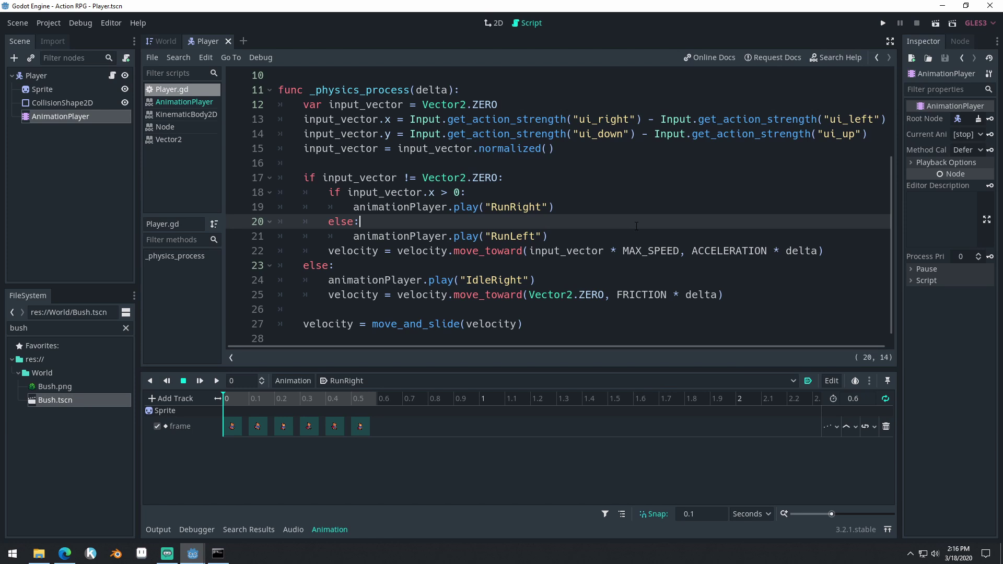
{"action": "key", "text": "Up"}
{"action": "key", "text": "Up"}
{"action": "key", "text": "Up"}
{"action": "key", "text": "Up"}
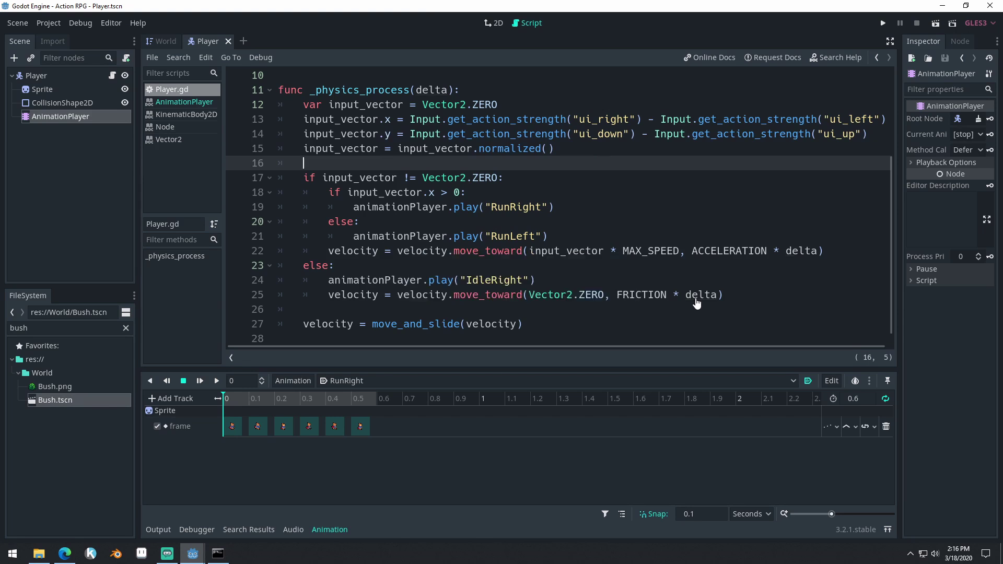
Step: Collapse the bottom Animation panel so the full Player.gd script is visible
{"action": "left_click", "coordinate": [329, 531]}
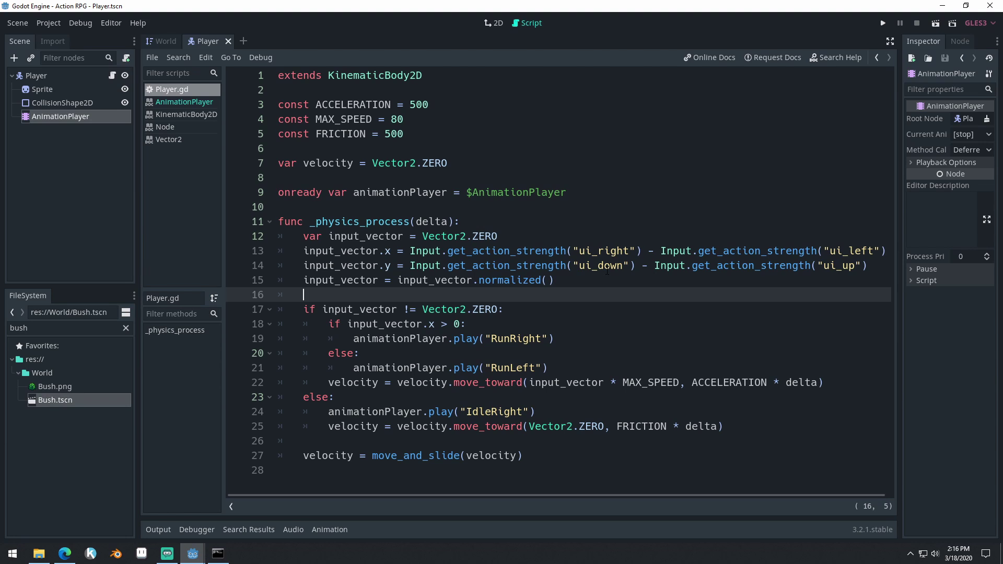